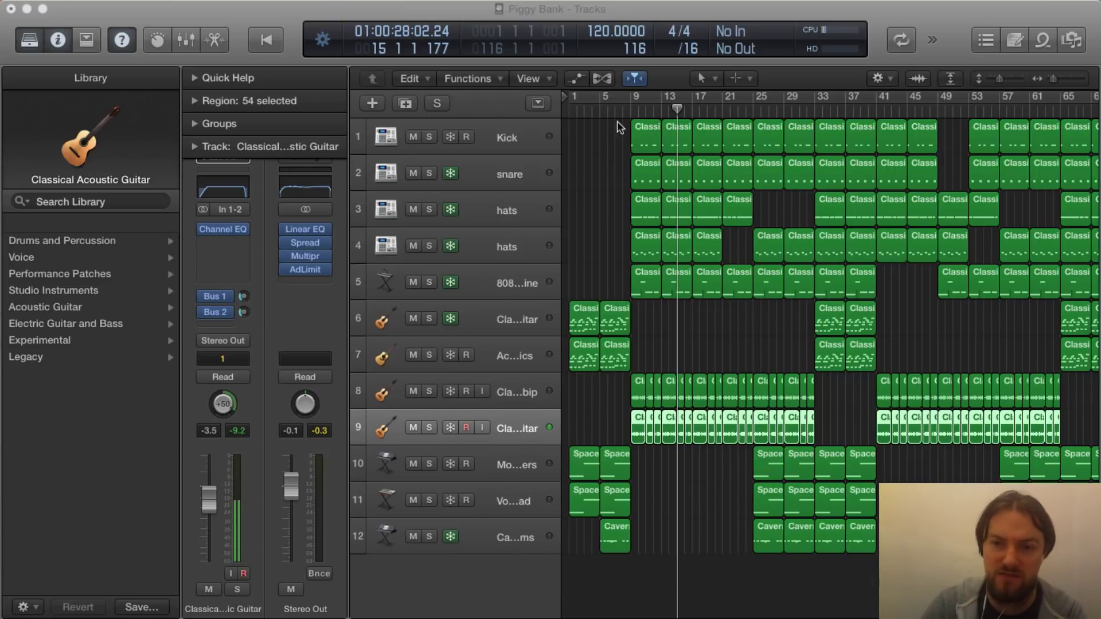
Step: Play the full arrangement from bar 1, skip ahead to around bar 24, and stop playback
click(567, 115)
key(space)
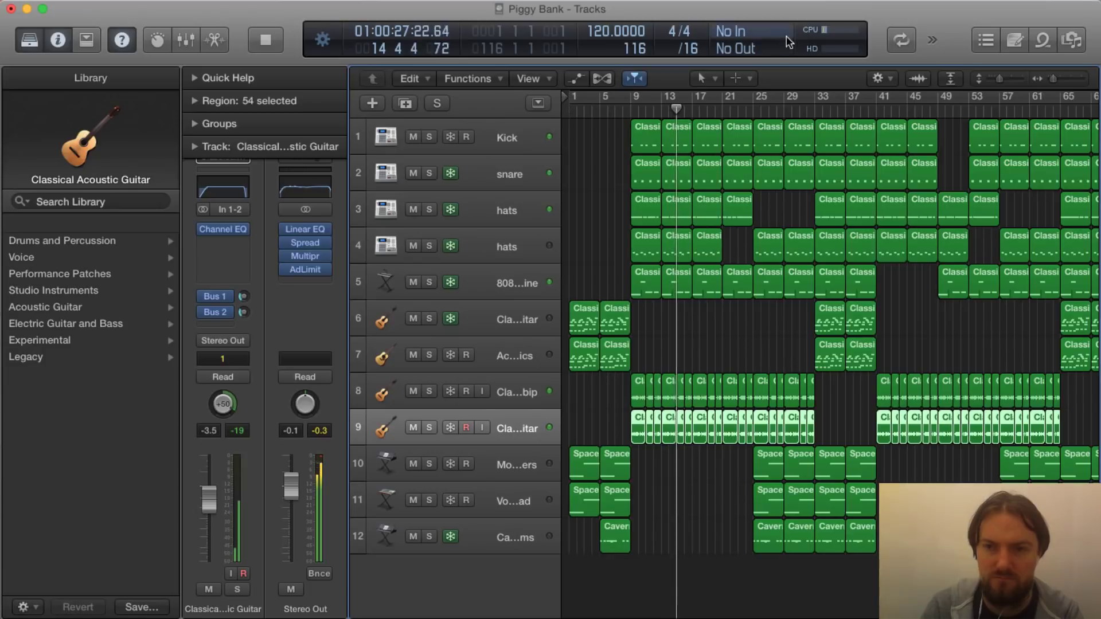
click(748, 109)
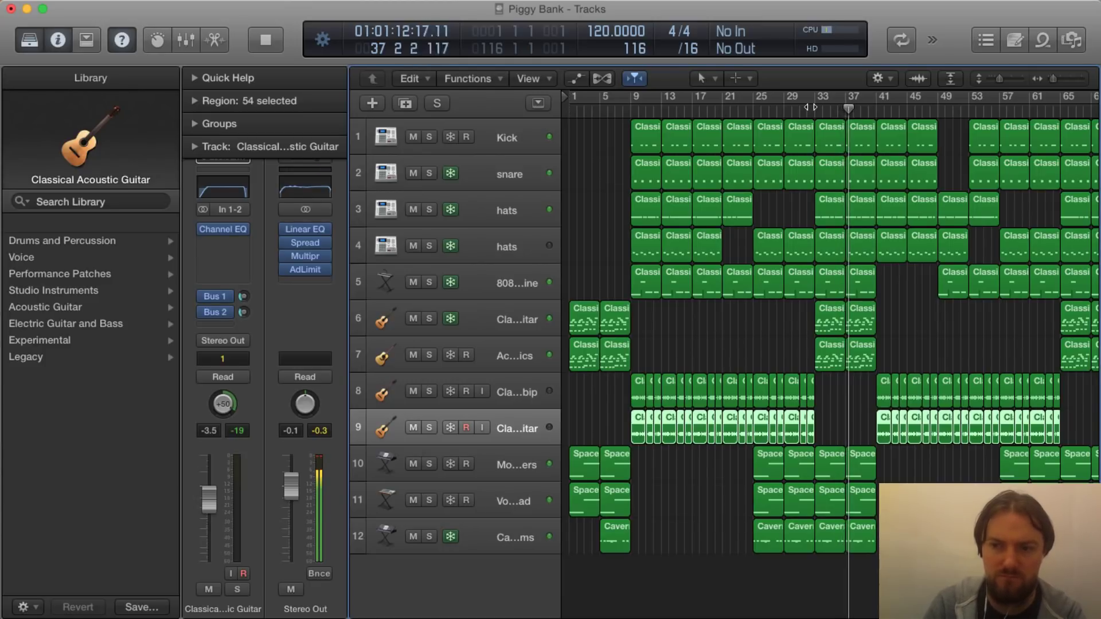
key(space)
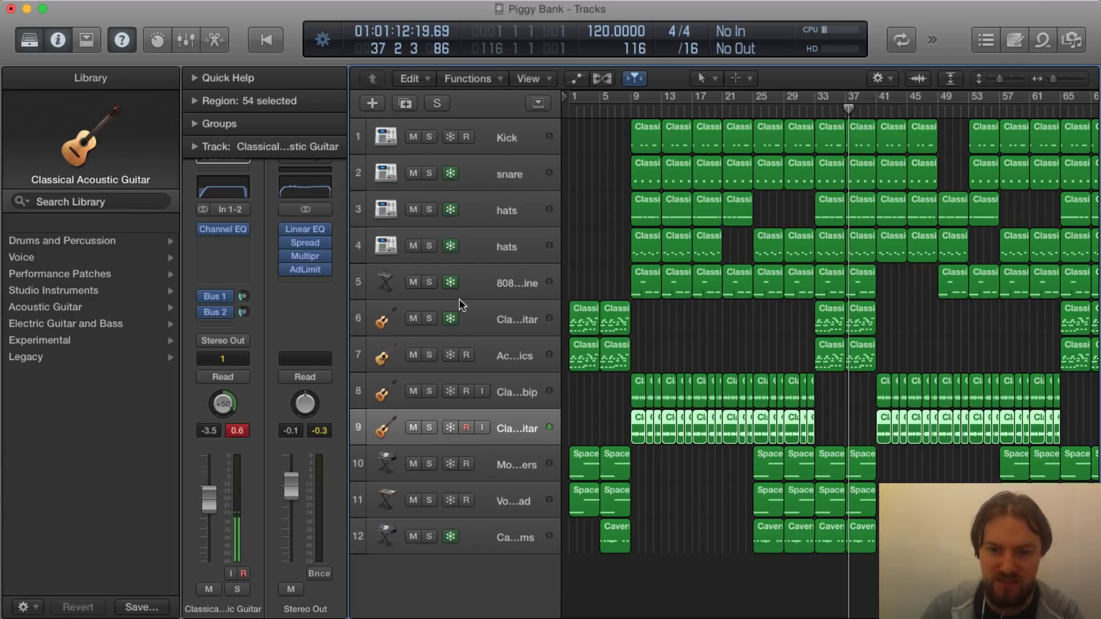
Step: Solo only the classical guitar on track 6, leaving track 7 out of the solo
scroll(436, 313, right, 1)
click(429, 318)
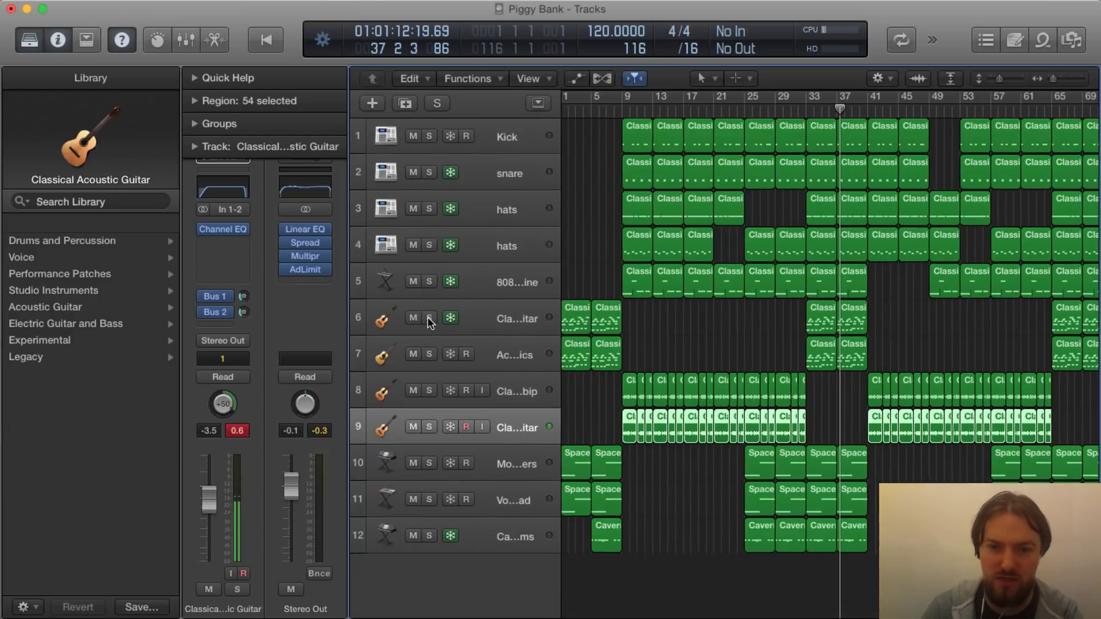
click(429, 355)
scroll(500, 343, left, 1)
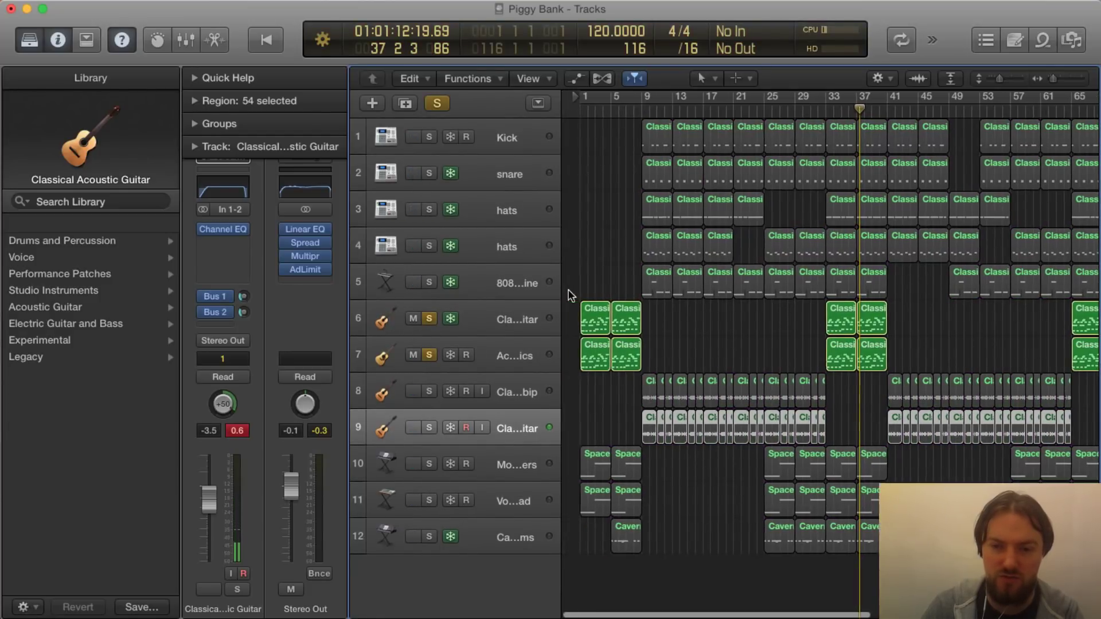
click(431, 355)
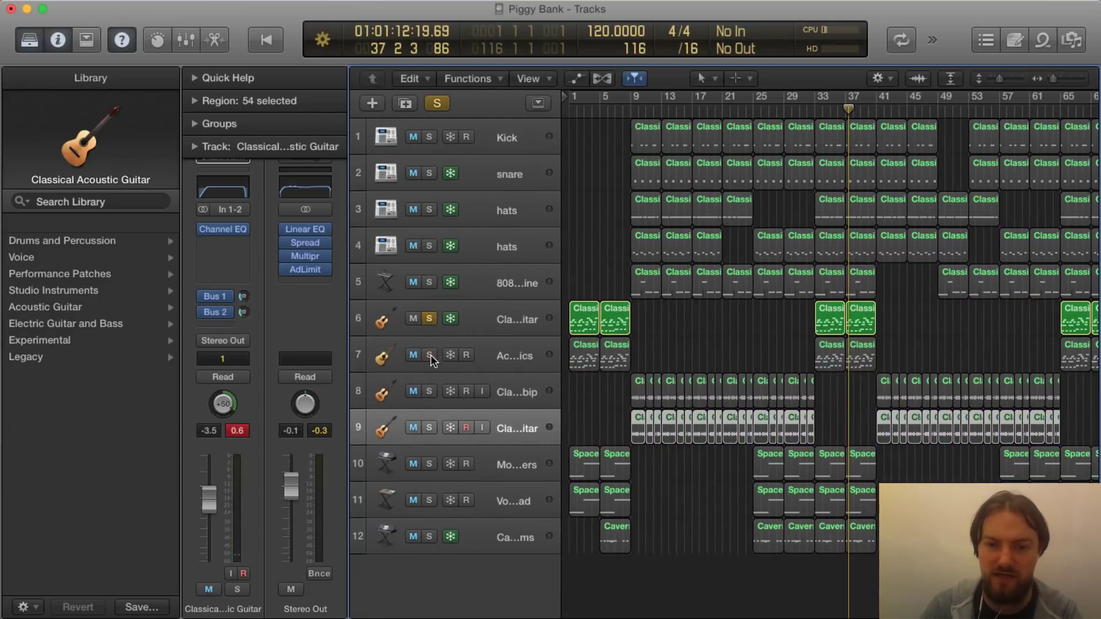
Step: Open the first region of guitar track 6 in the Piano Roll and play it from bar 1
click(582, 309)
double_click(581, 304)
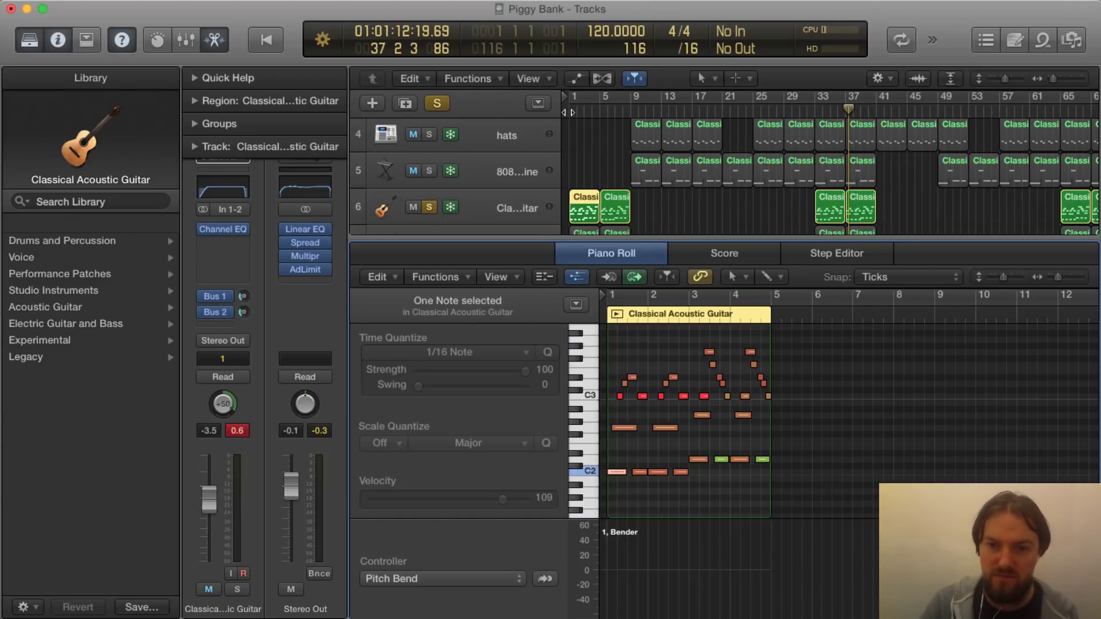
drag(573, 109, 568, 109)
key(space)
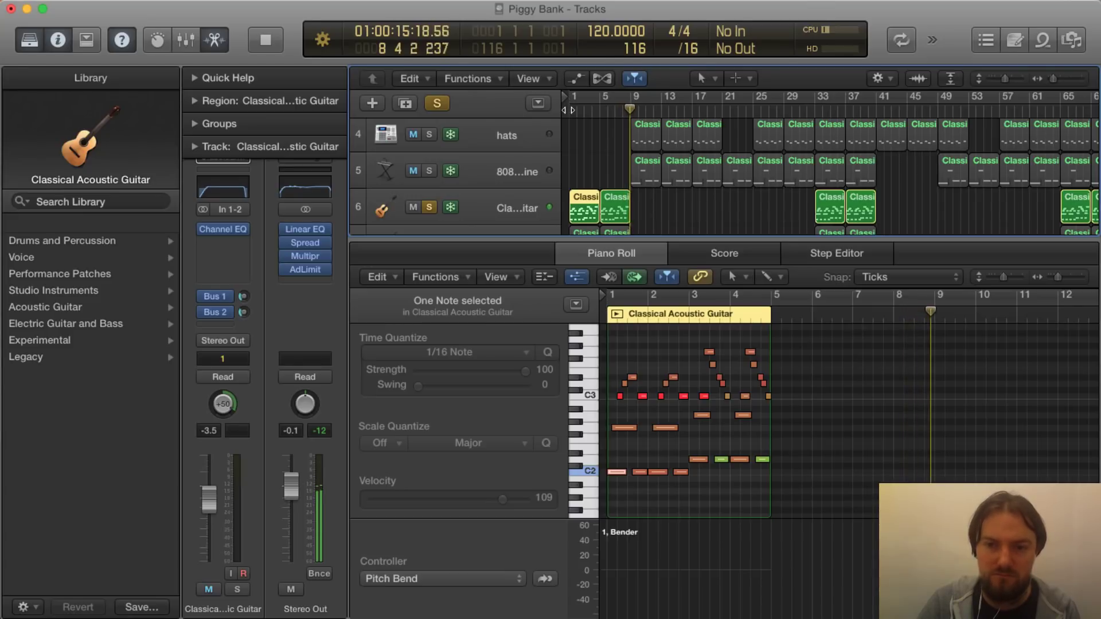
Step: Stop playback, show the Mixer, and switch the solo from track 6 to the acoustic harmonics on track 7
key(x)
key(space)
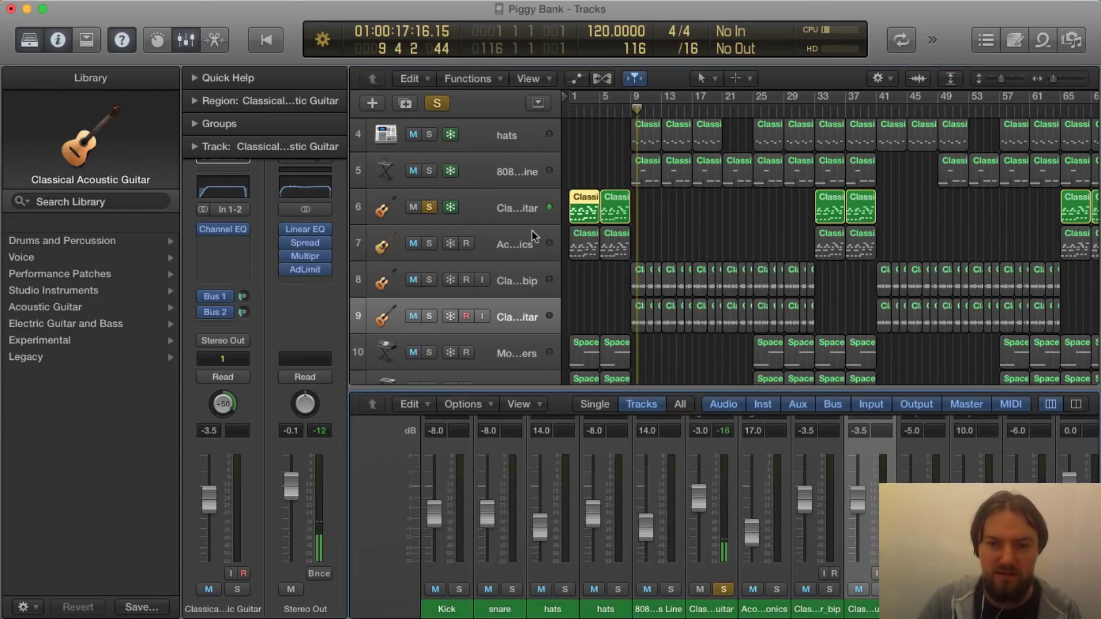
click(574, 238)
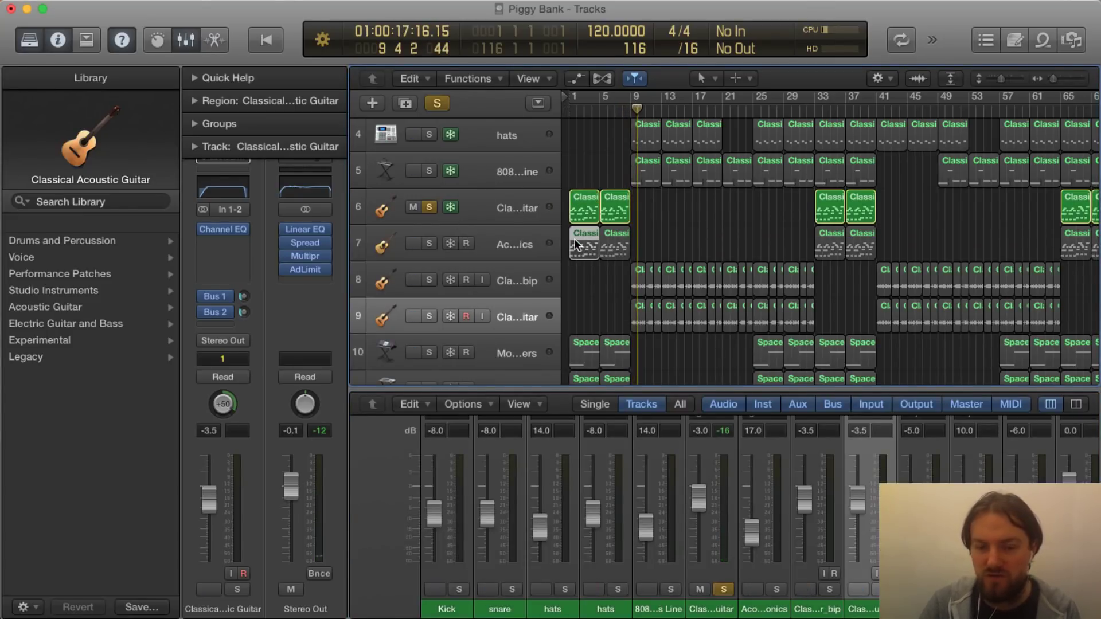
click(429, 243)
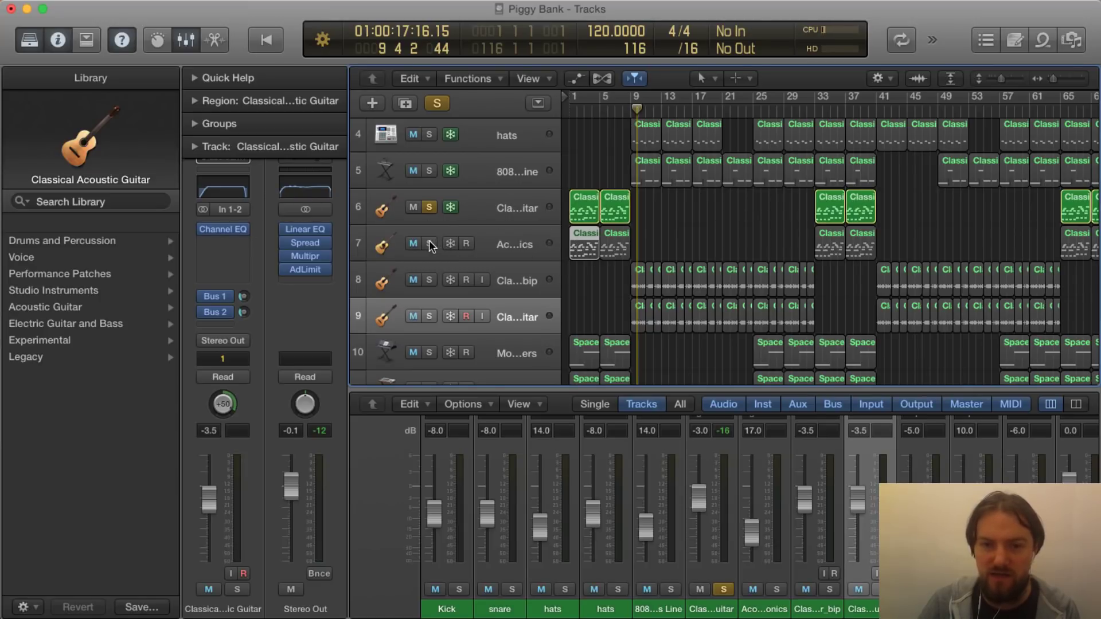
click(429, 207)
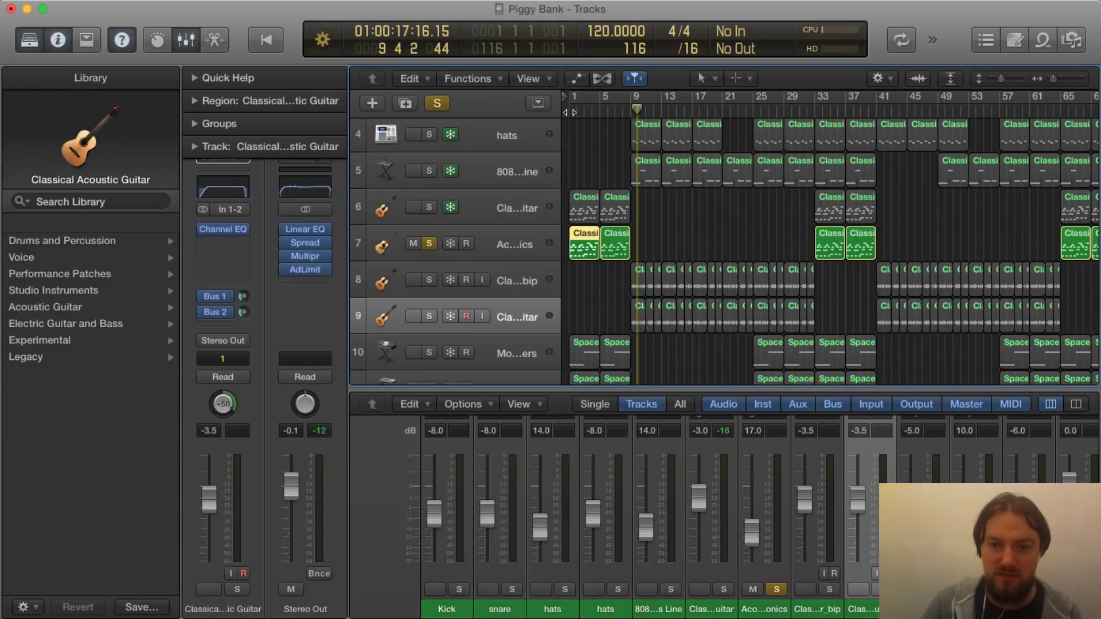
Step: Play the soloed harmonics track from bar 1 and widen the track headers to show longer track names
click(569, 112)
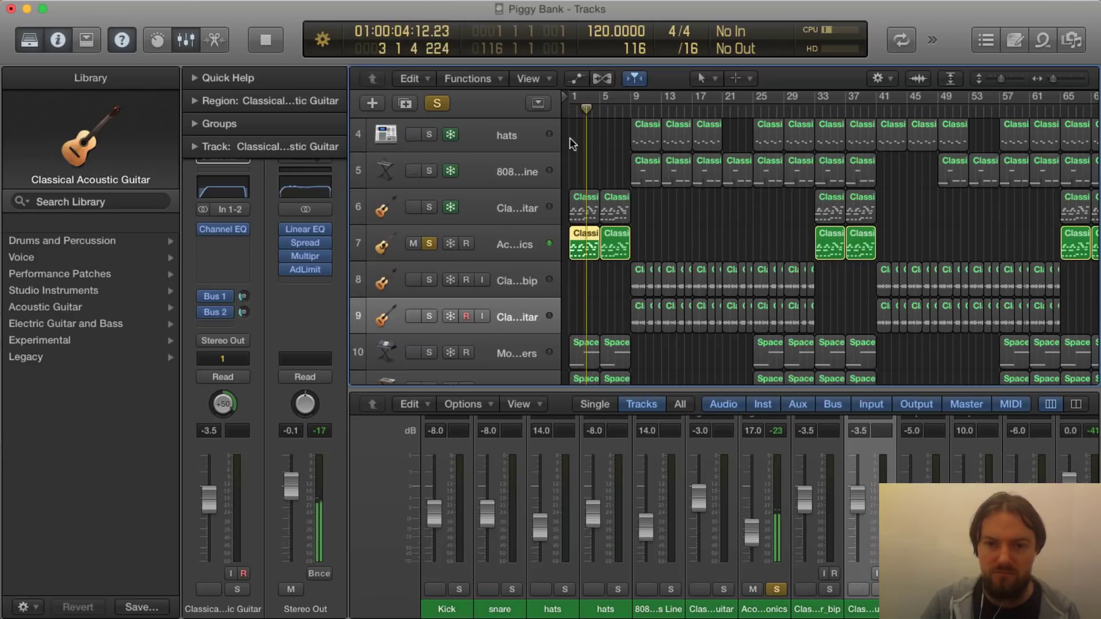
drag(566, 125, 604, 120)
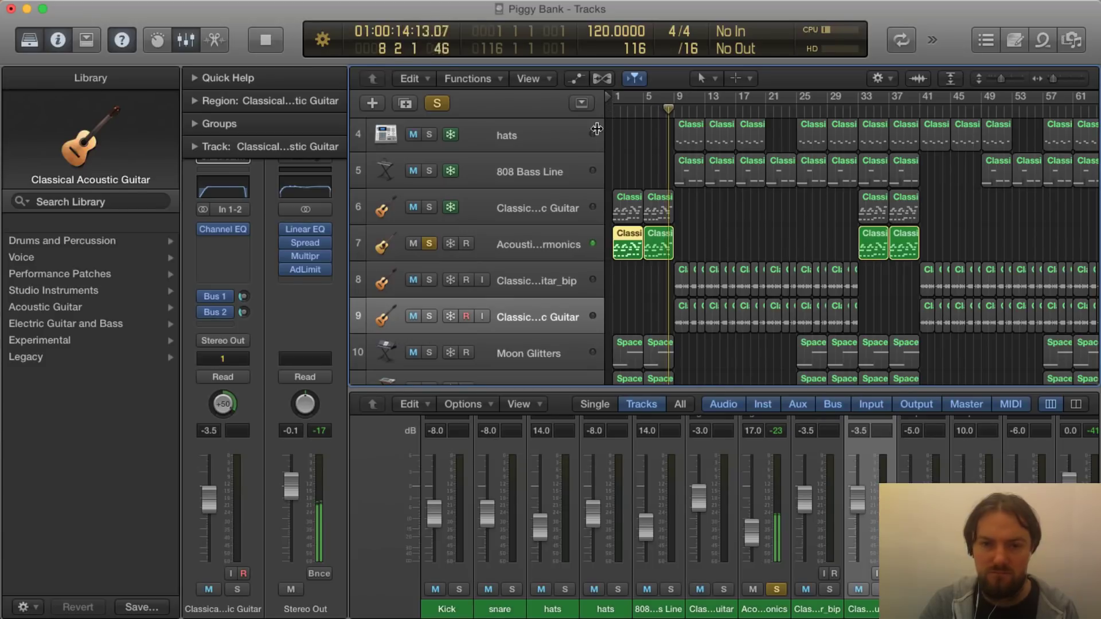
key(space)
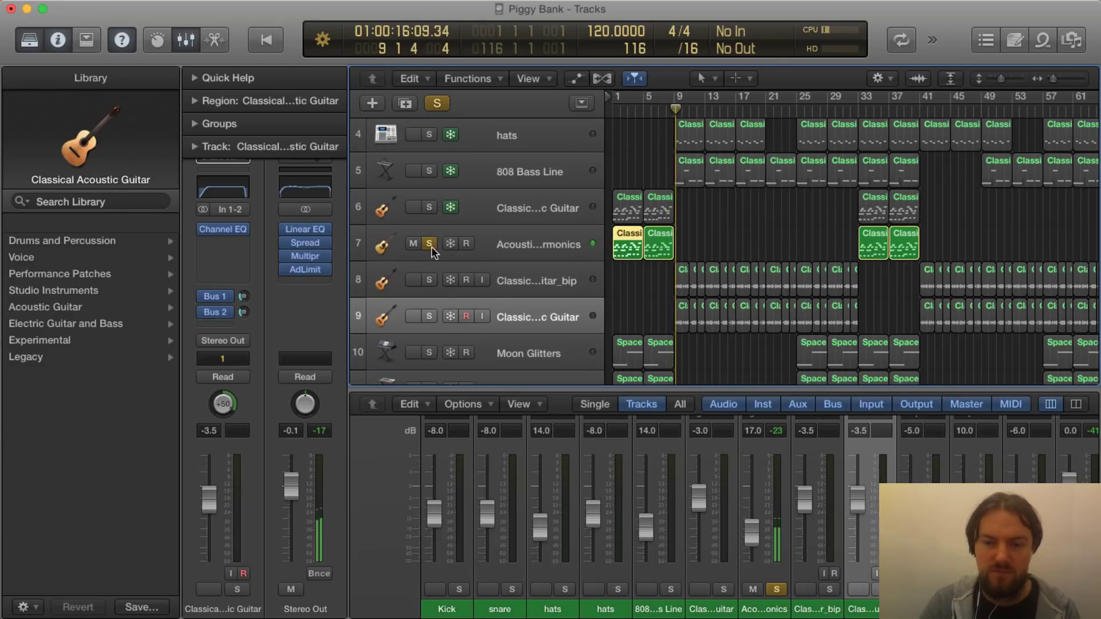
Step: Solo tracks 6 and 7 together and play from bar 1, toggling the harmonics track's solo to compare the sound
click(430, 208)
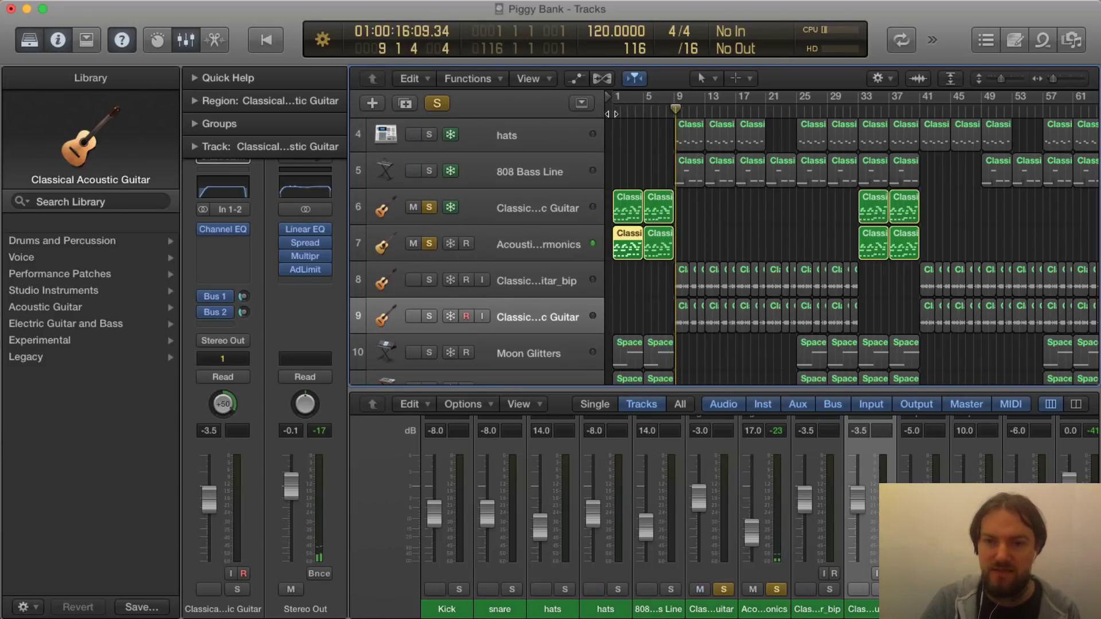
click(612, 110)
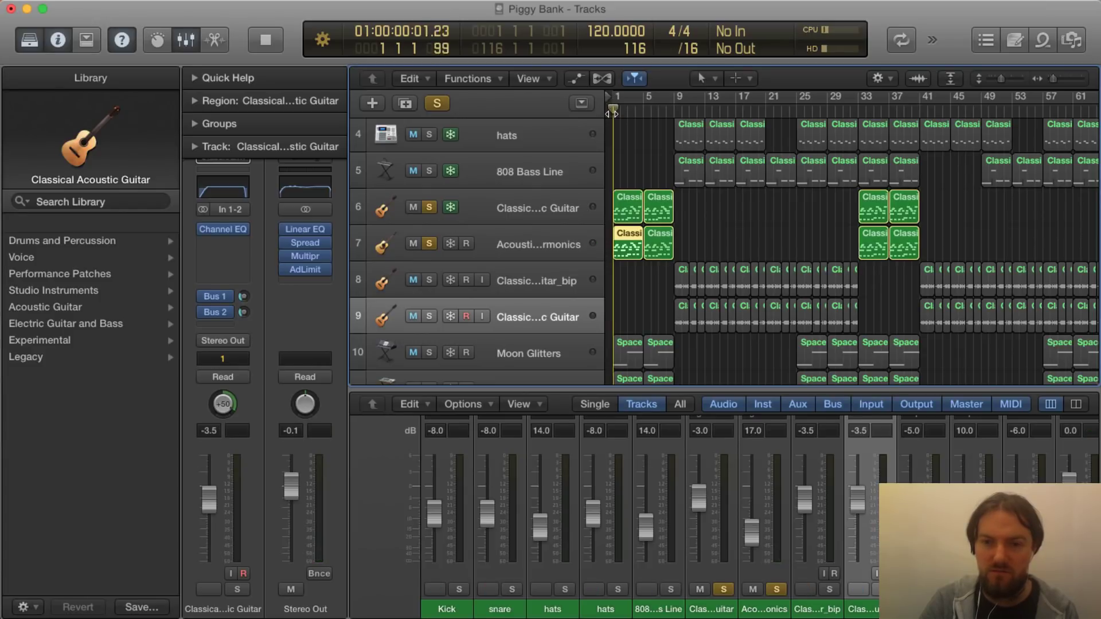
click(431, 244)
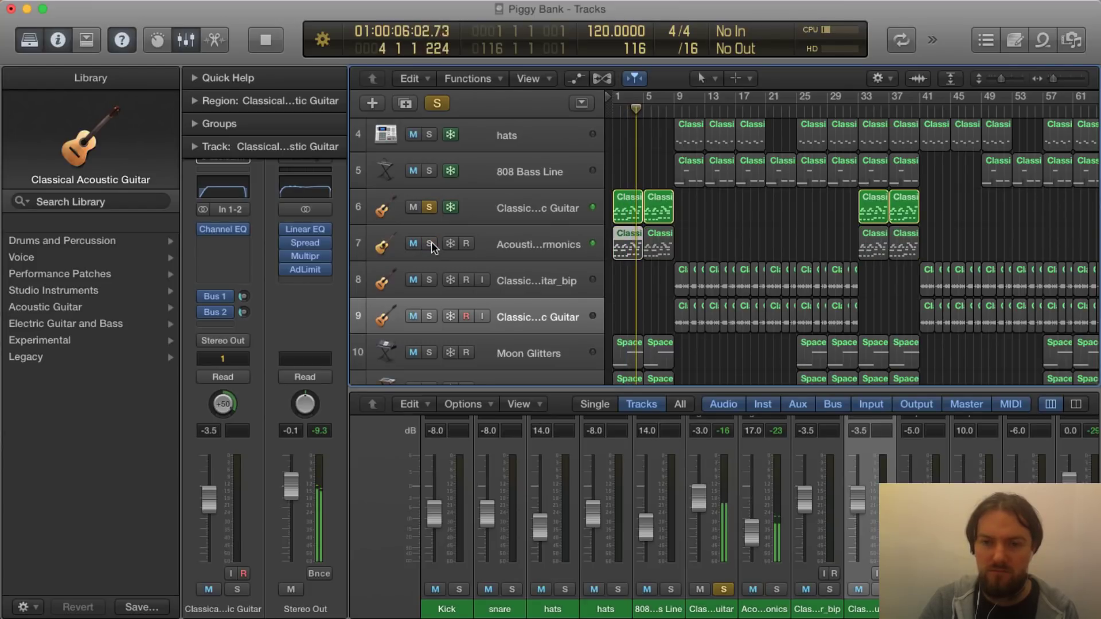
click(431, 243)
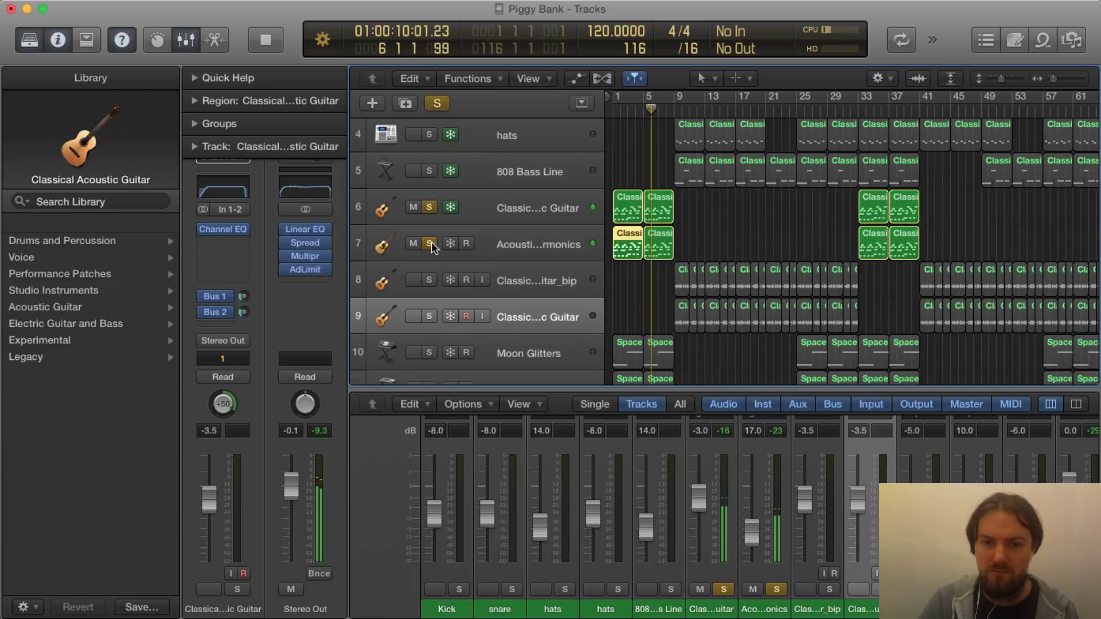
click(431, 244)
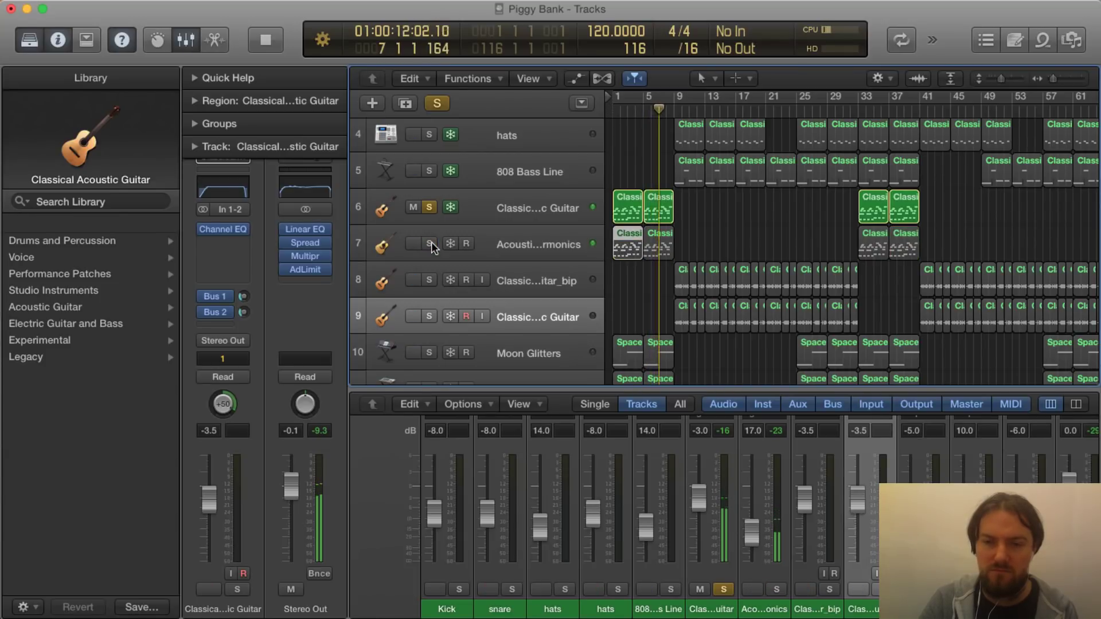
click(431, 243)
key(space)
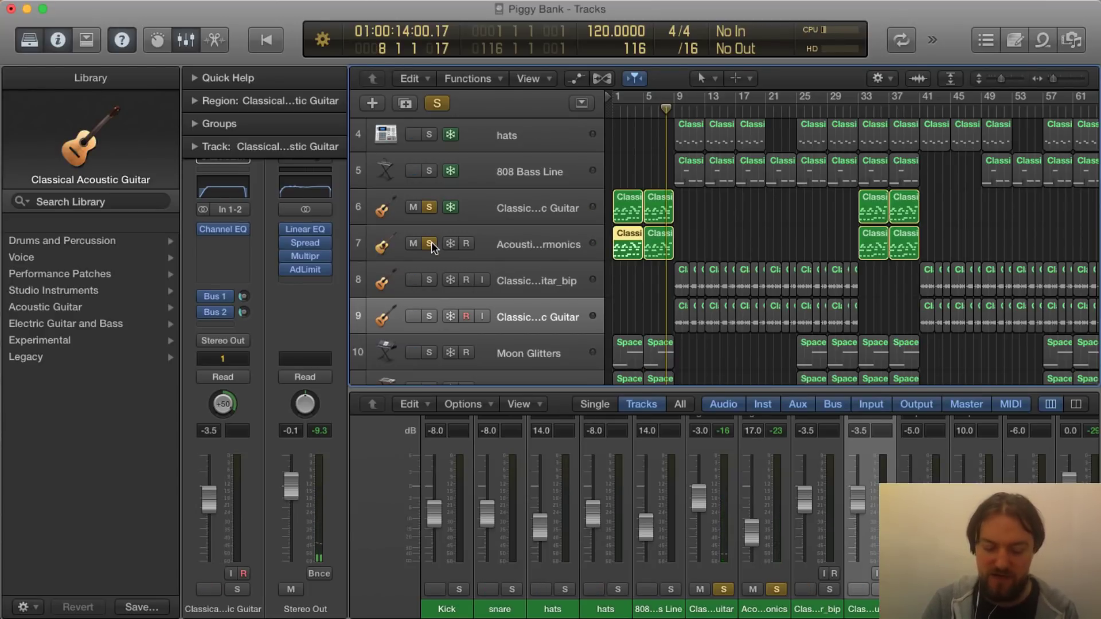
Step: Hide the Mixer and move the solo from tracks 6 and 7 to guitar tracks 8 and 9
key(x)
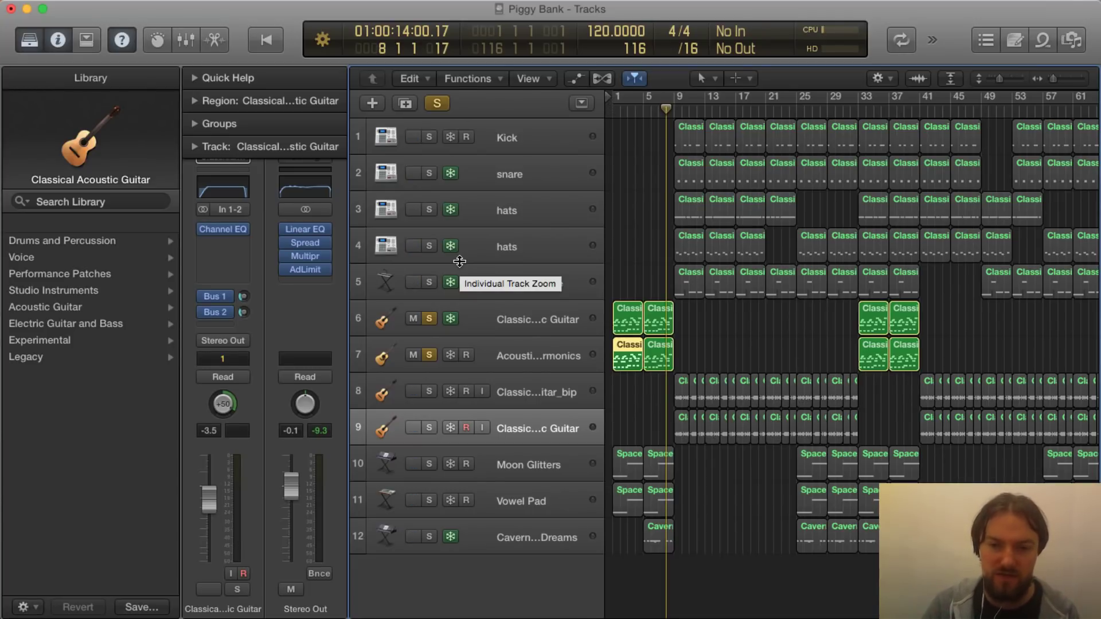
scroll(459, 261, right, 1)
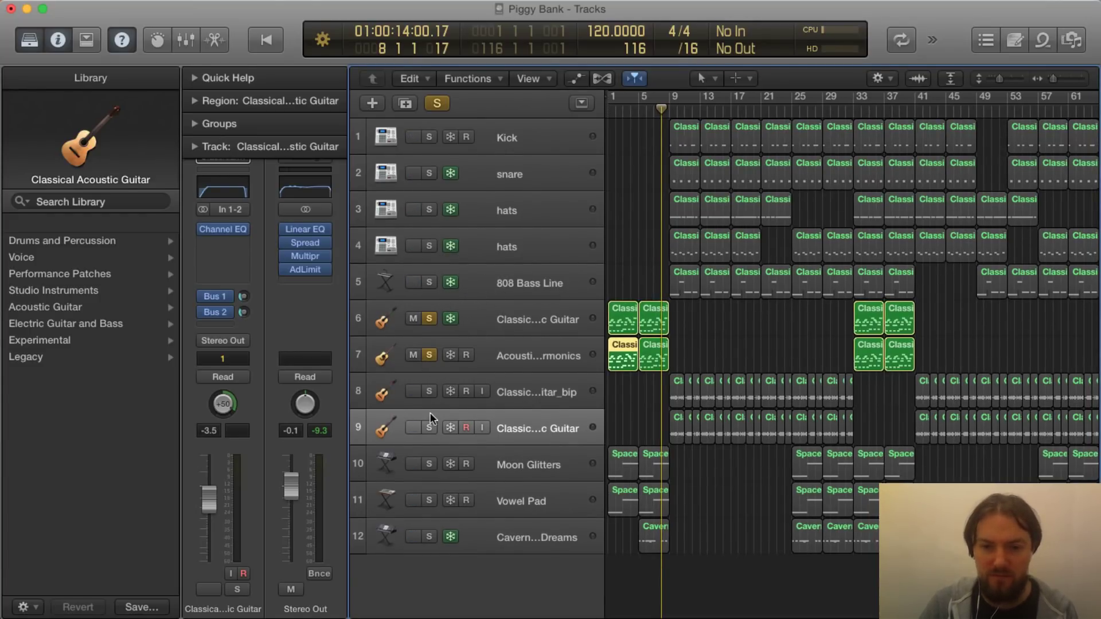
click(430, 319)
click(430, 354)
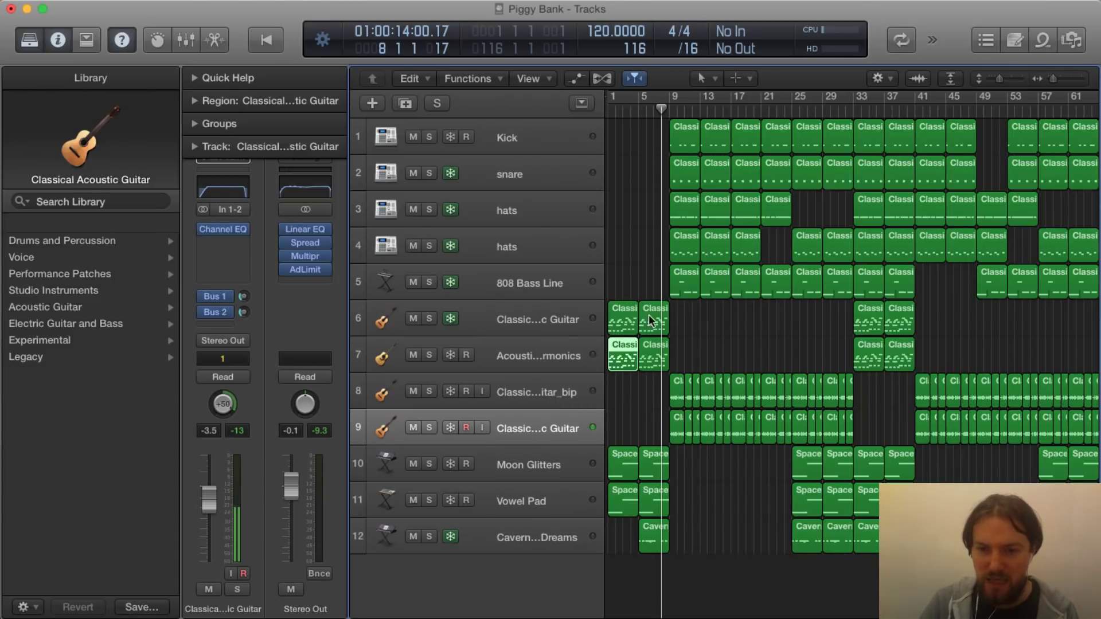
click(429, 392)
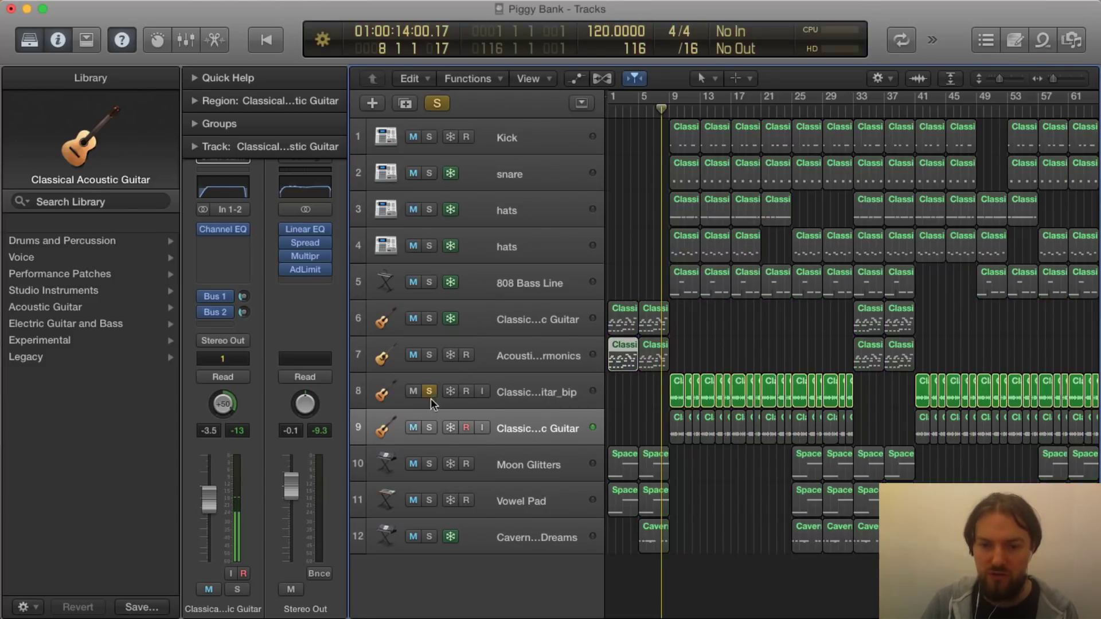
click(428, 427)
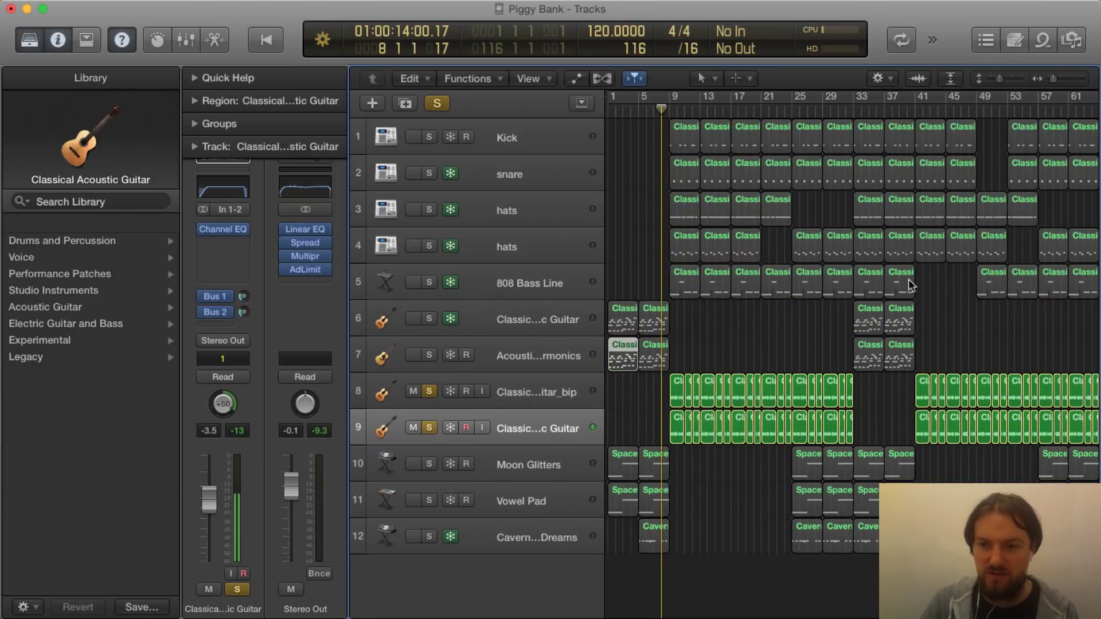
Step: Open the track 8 region at bar 9 in the audio File editor and listen to the soloed guitars from bar 9
drag(1055, 78, 1059, 79)
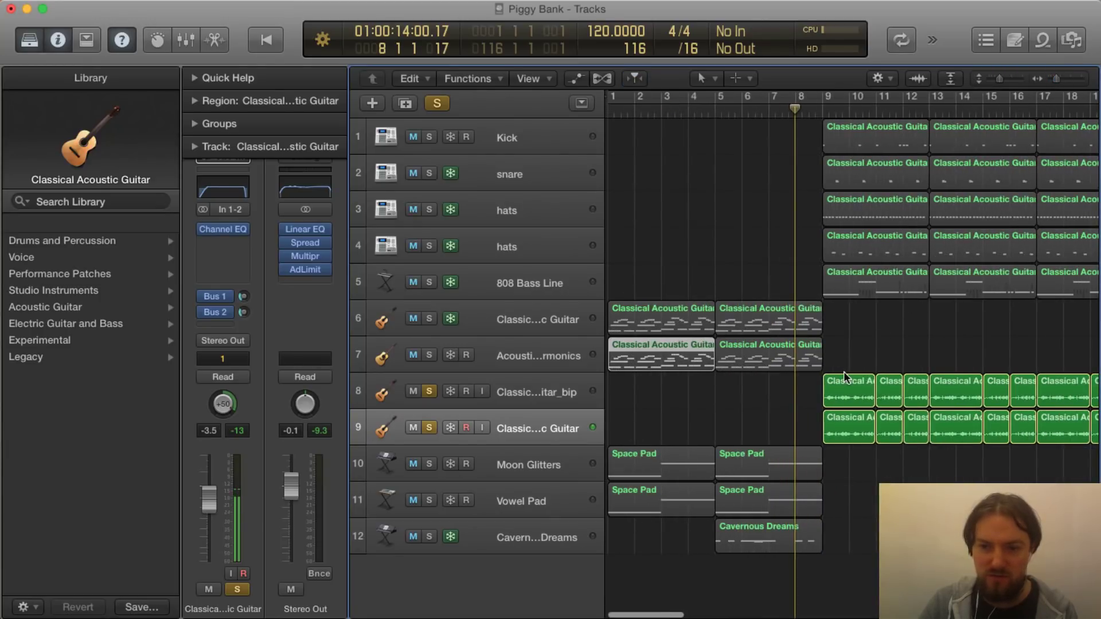
scroll(844, 374, right, 2)
scroll(844, 374, right, 5)
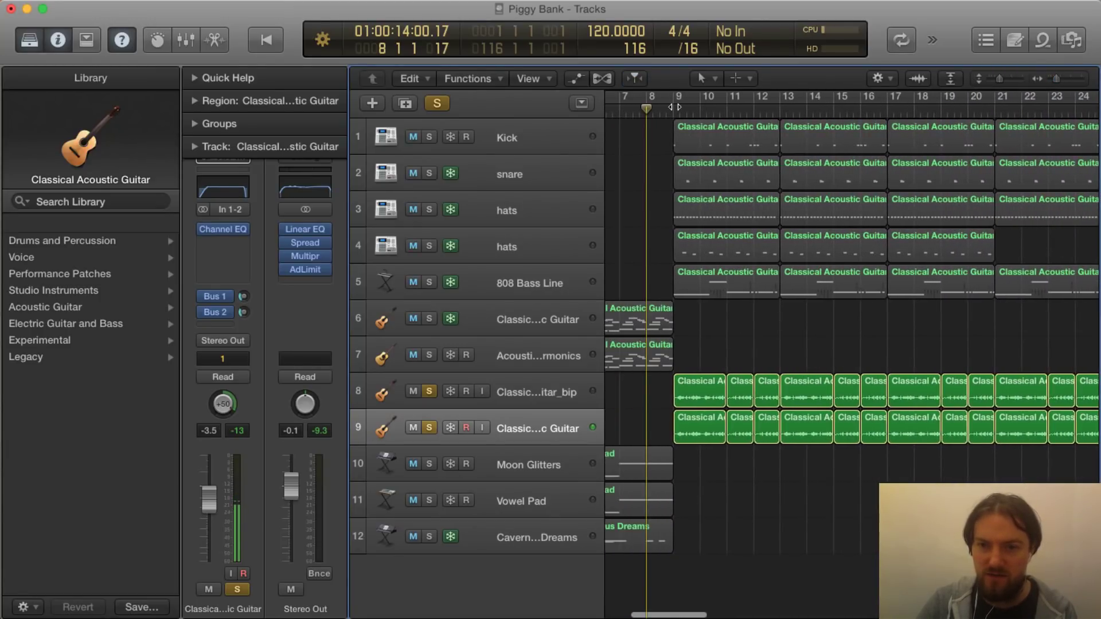
click(673, 108)
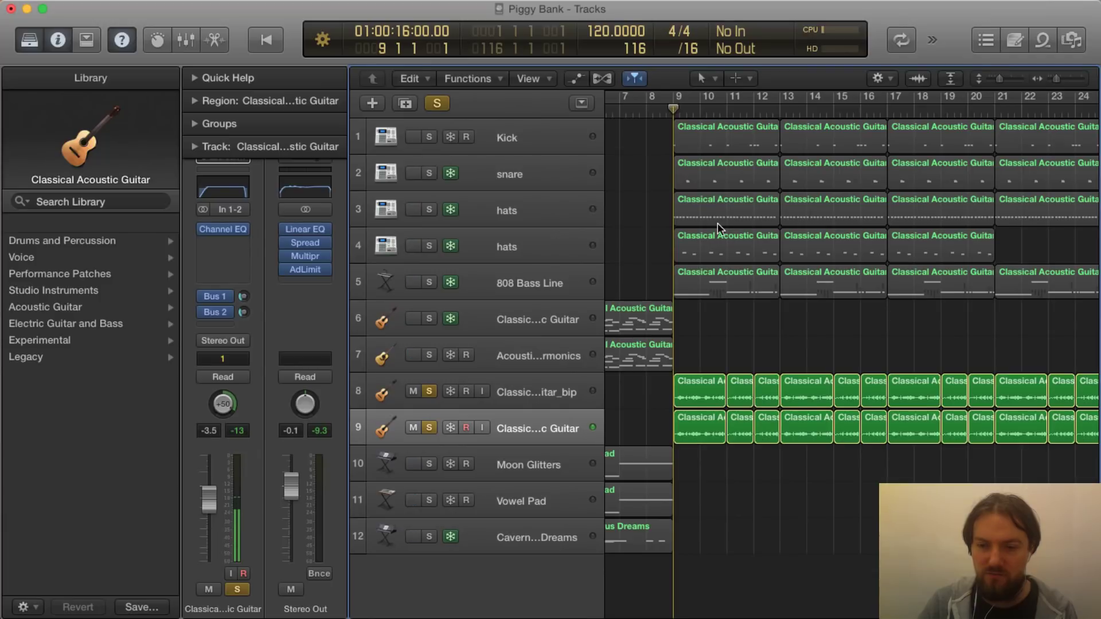
double_click(704, 383)
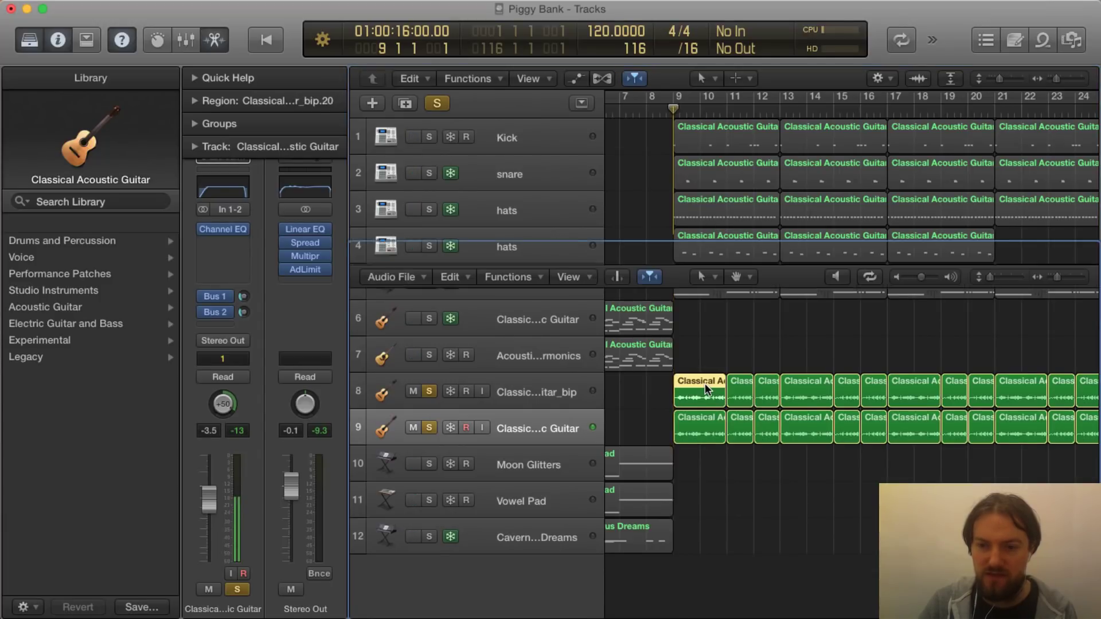
key(space)
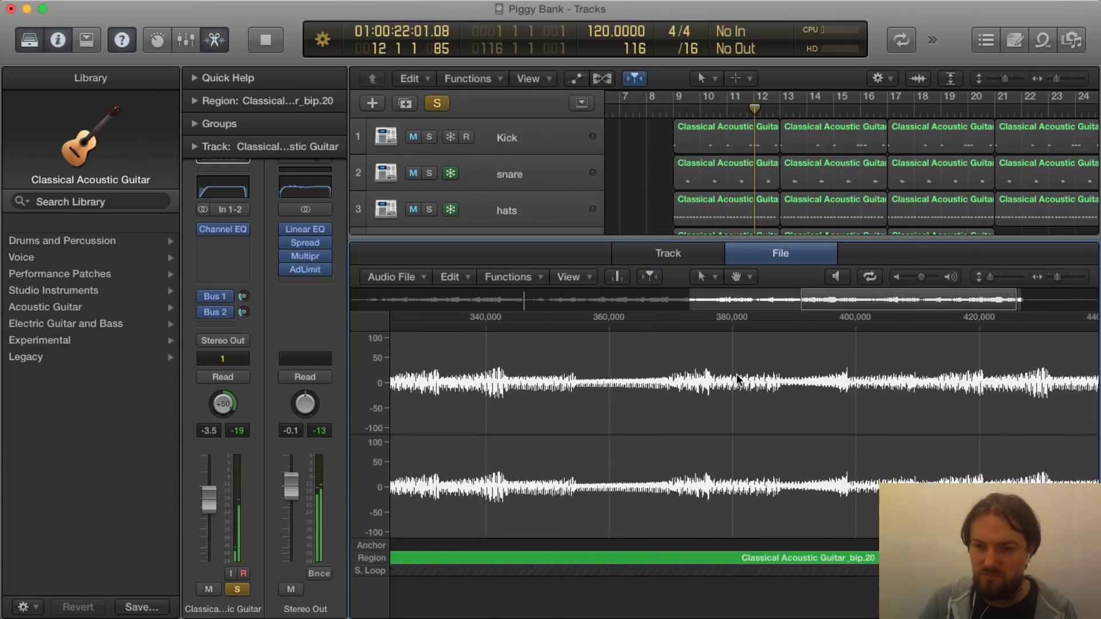
key(space)
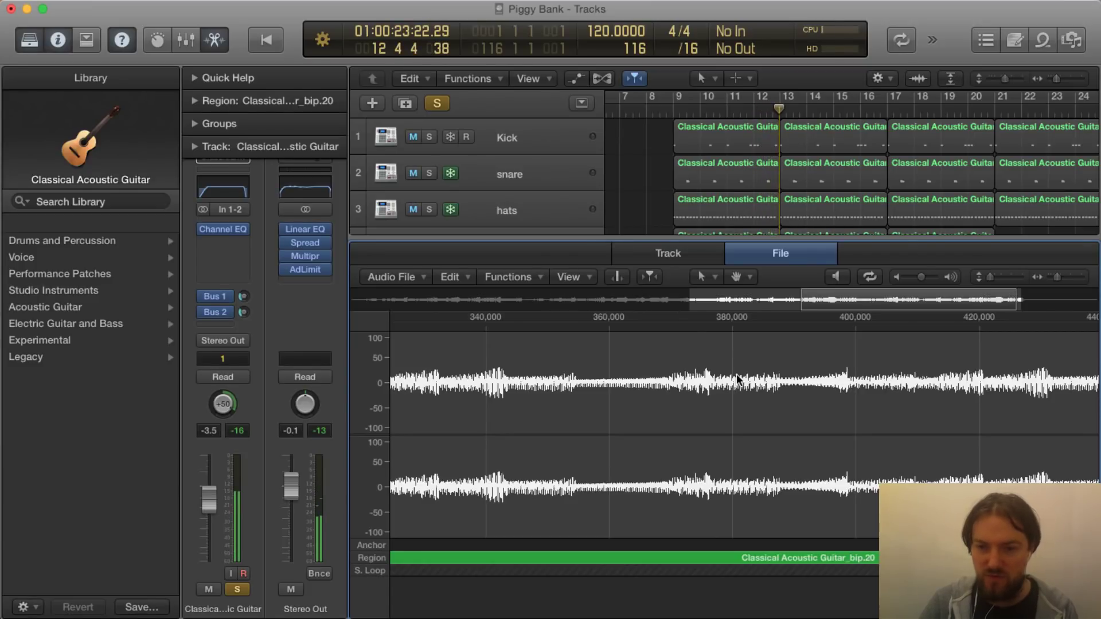
Step: Close the audio editor and replay the soloed guitar tracks 8 and 9 from bar 9 to about bar 12
key(x)
key(x)
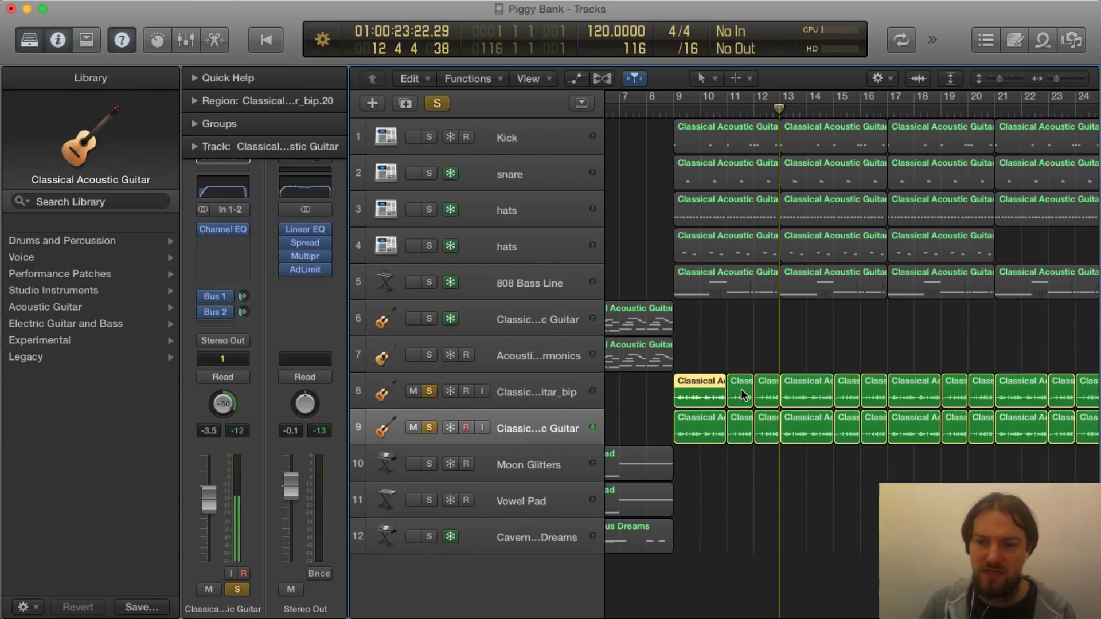
click(672, 109)
key(space)
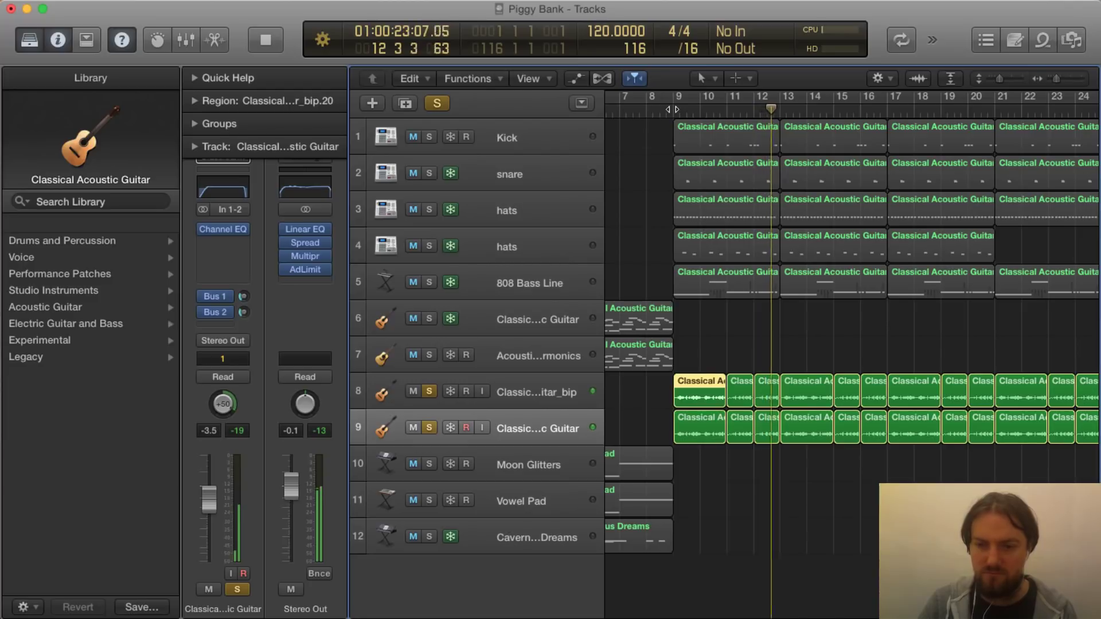
key(space)
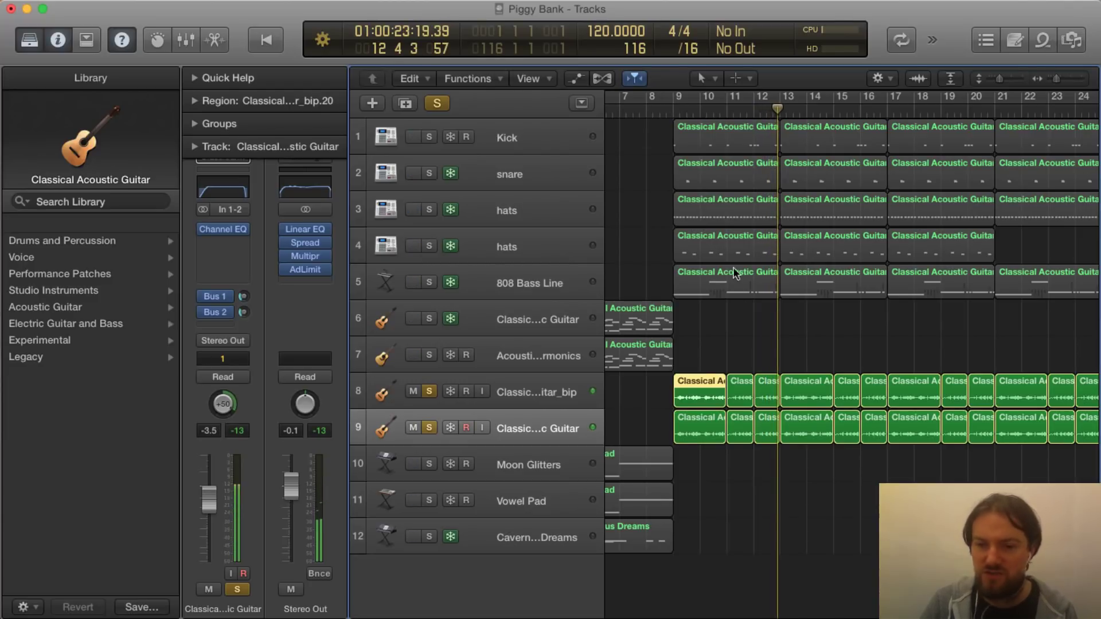
Step: Open the track 8 region at bar 9 in the audio File editor, look up the Reverse function, and close the editor
double_click(702, 394)
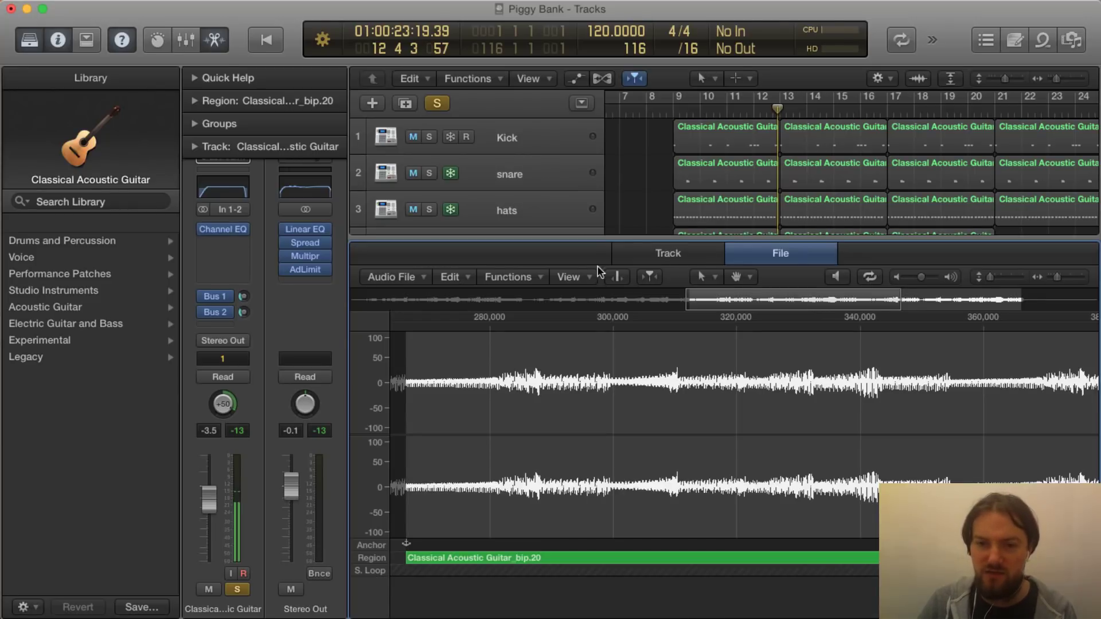
click(507, 277)
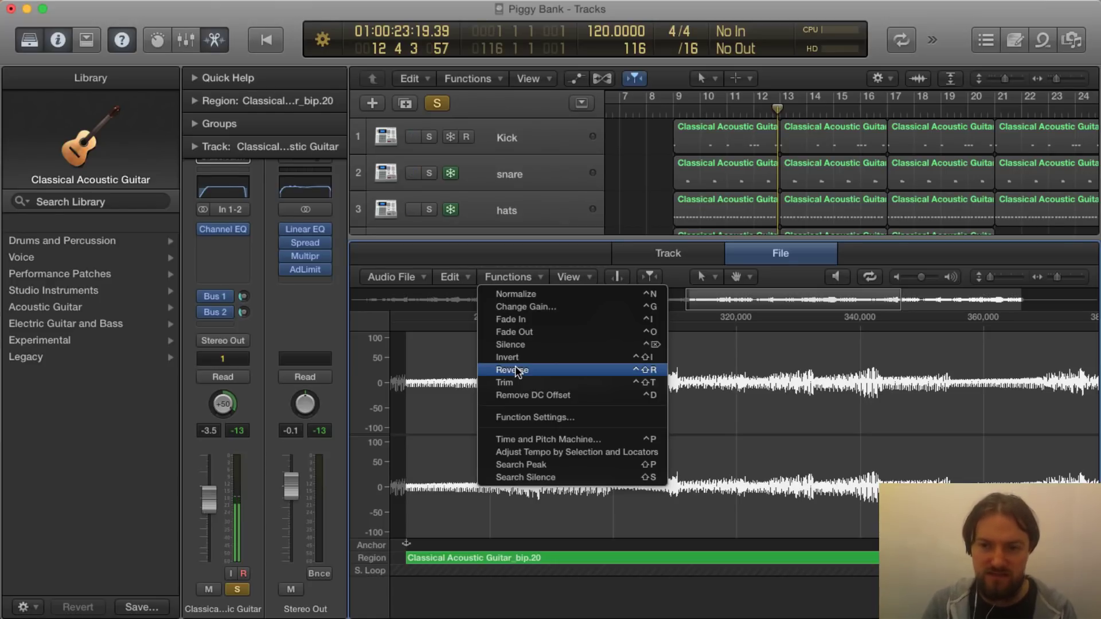
key(Down)
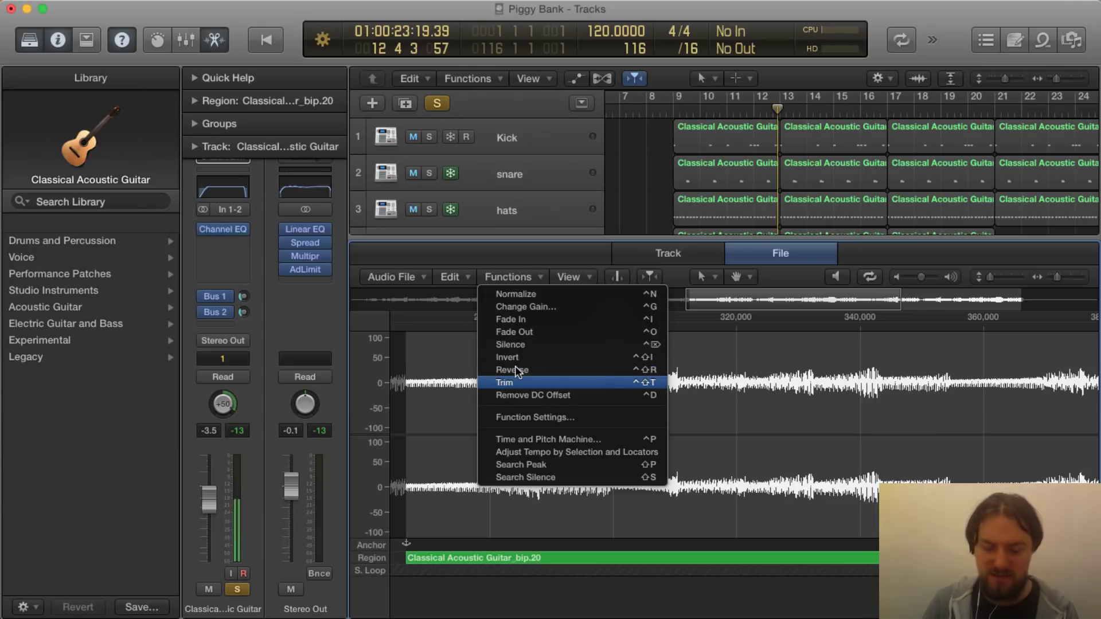
click(646, 156)
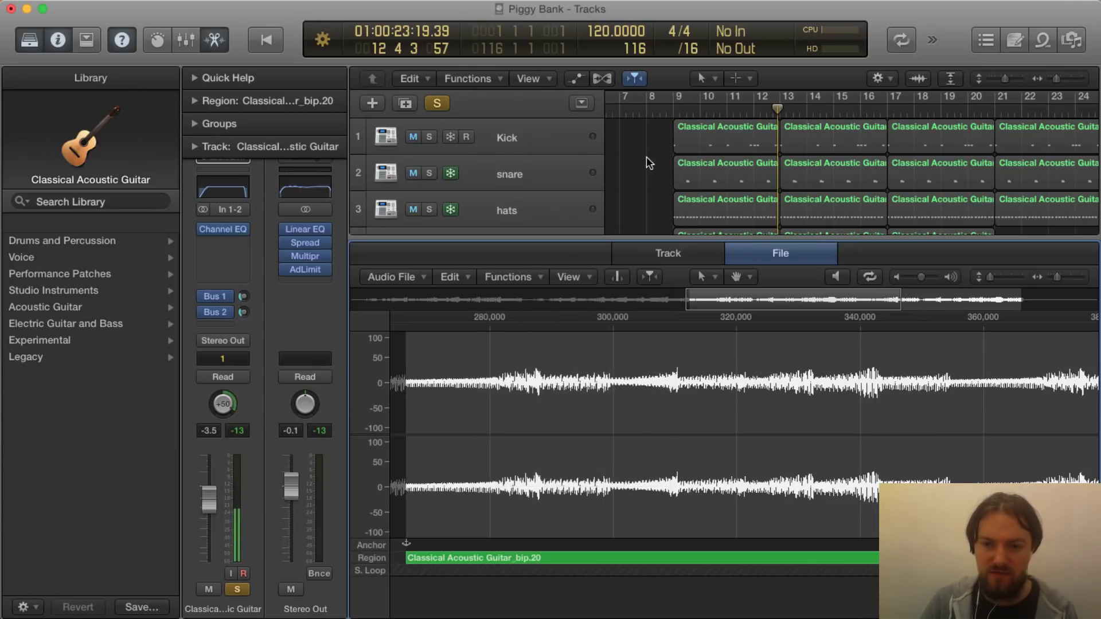
key(x)
key(x)
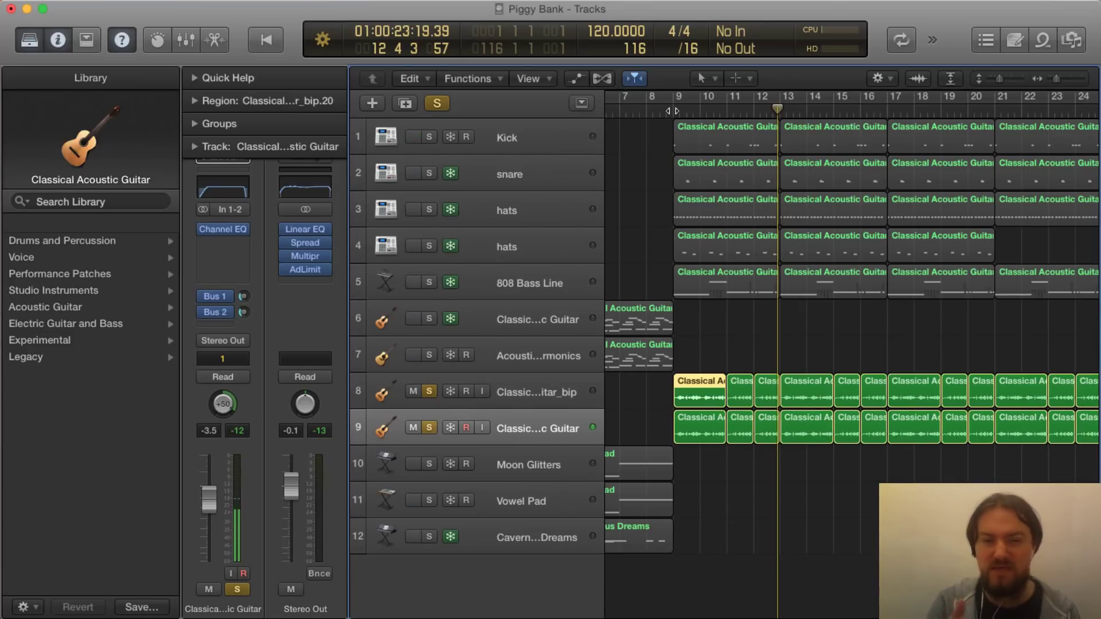
Step: Move the solo from guitar tracks 8 and 9 to the Moon Glitters and Vowel Pad tracks
scroll(703, 311, left, 6)
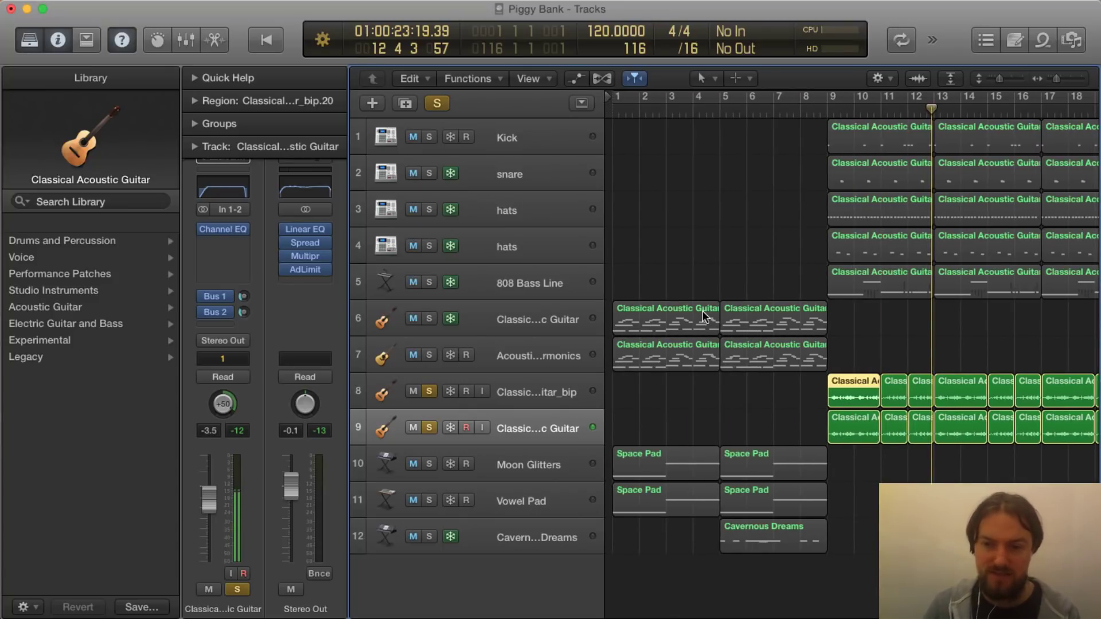
click(430, 427)
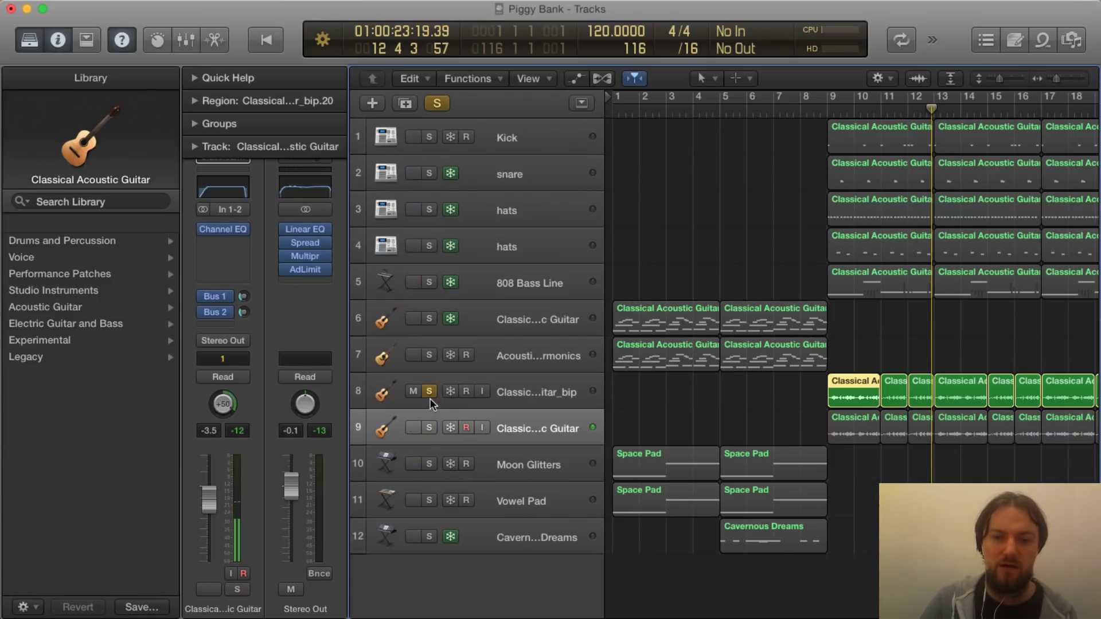
click(429, 391)
click(429, 464)
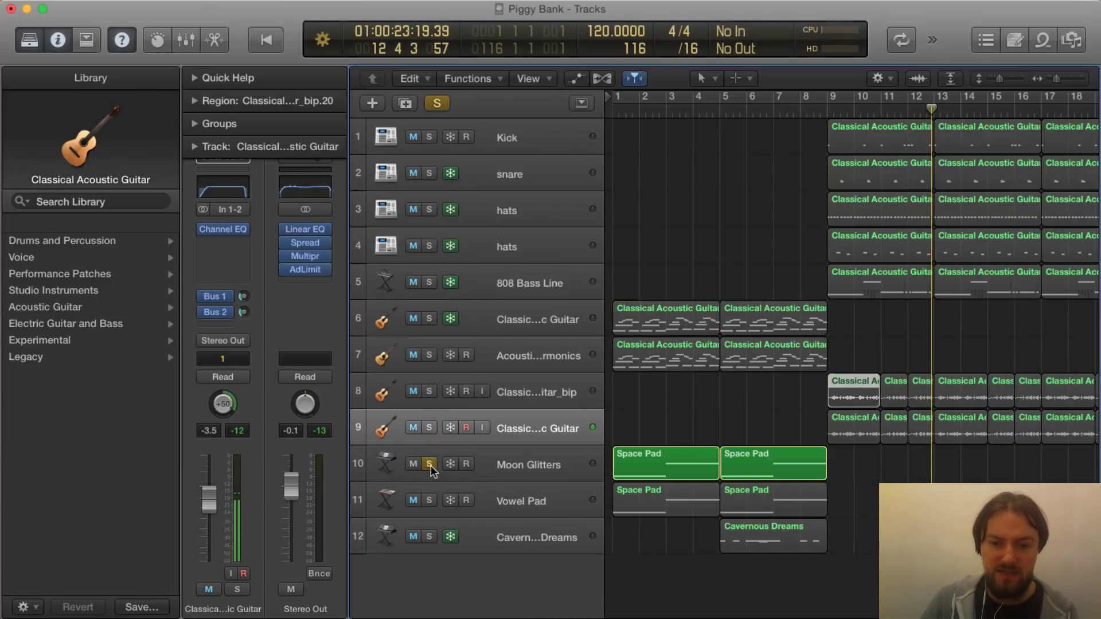
click(428, 500)
Step: Inspect the low and high cuts in the Moon Glitters track's Channel EQ, and close the plug-in window
click(537, 461)
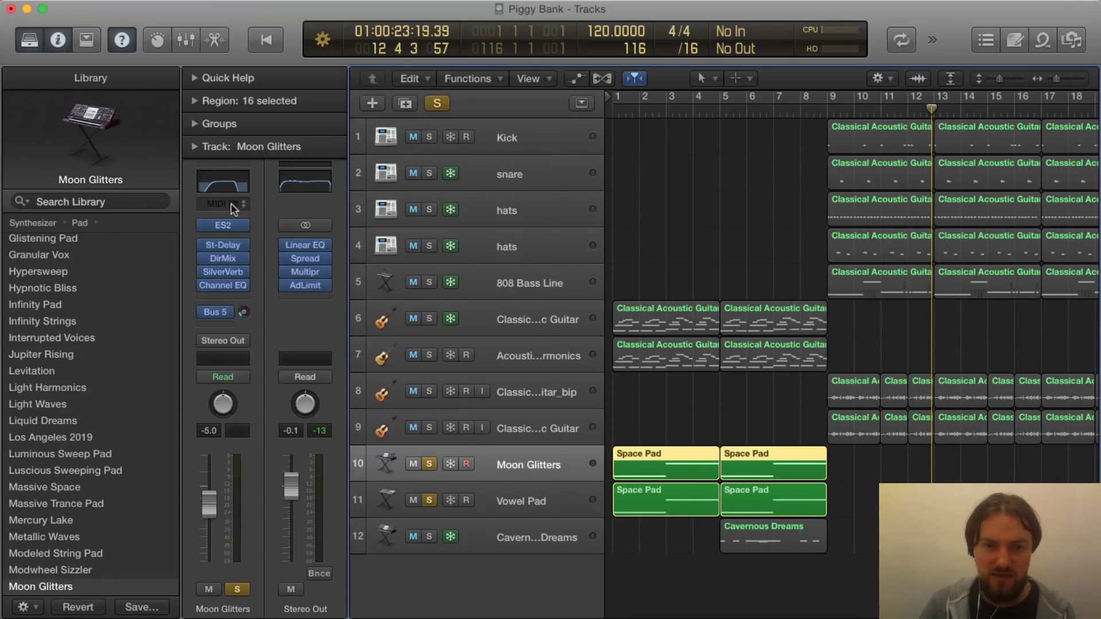
click(221, 184)
drag(221, 182, 282, 182)
key(super+w)
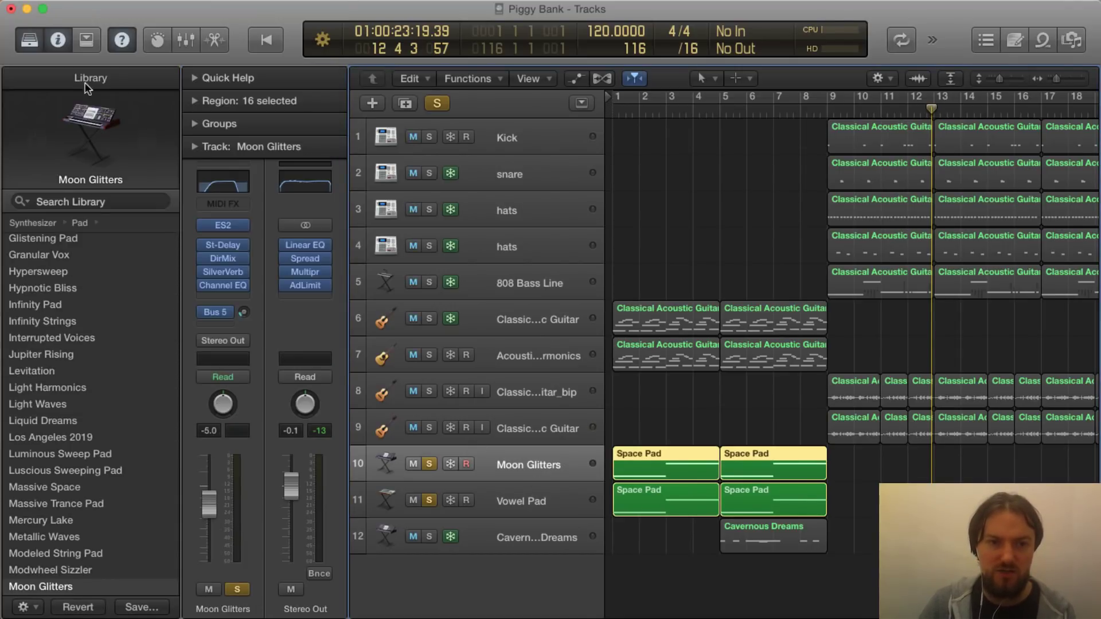
click(239, 185)
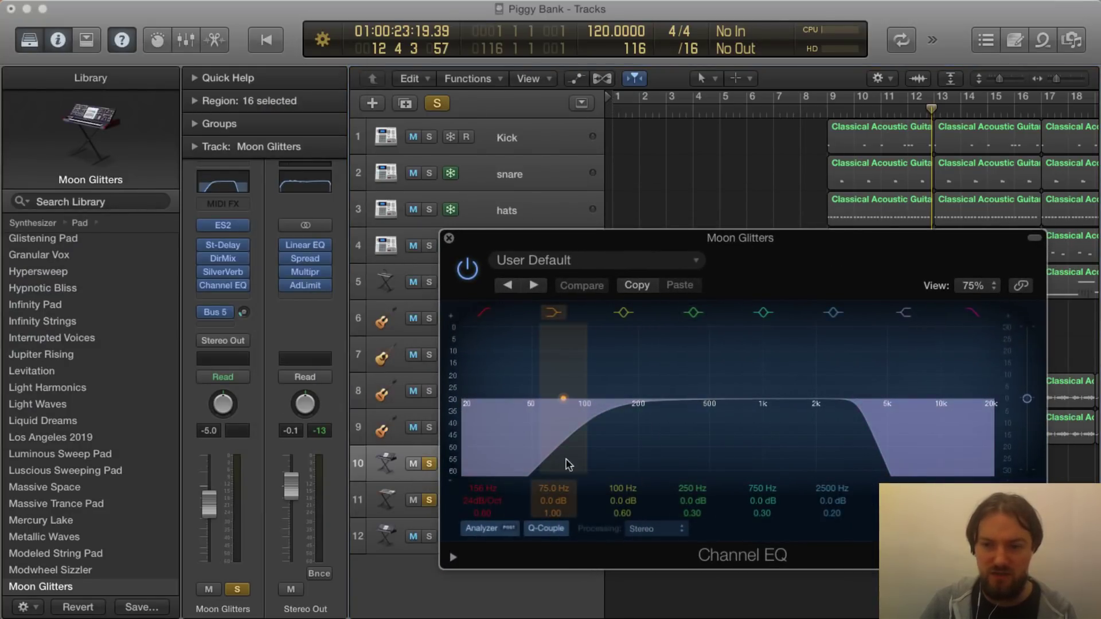
drag(813, 413, 887, 464)
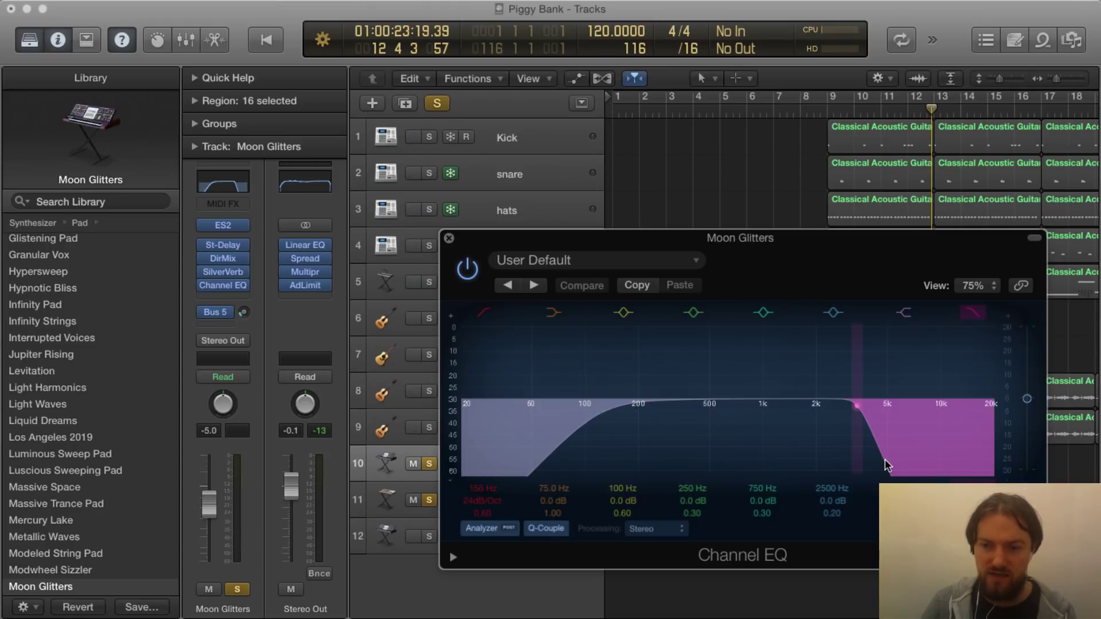
click(449, 237)
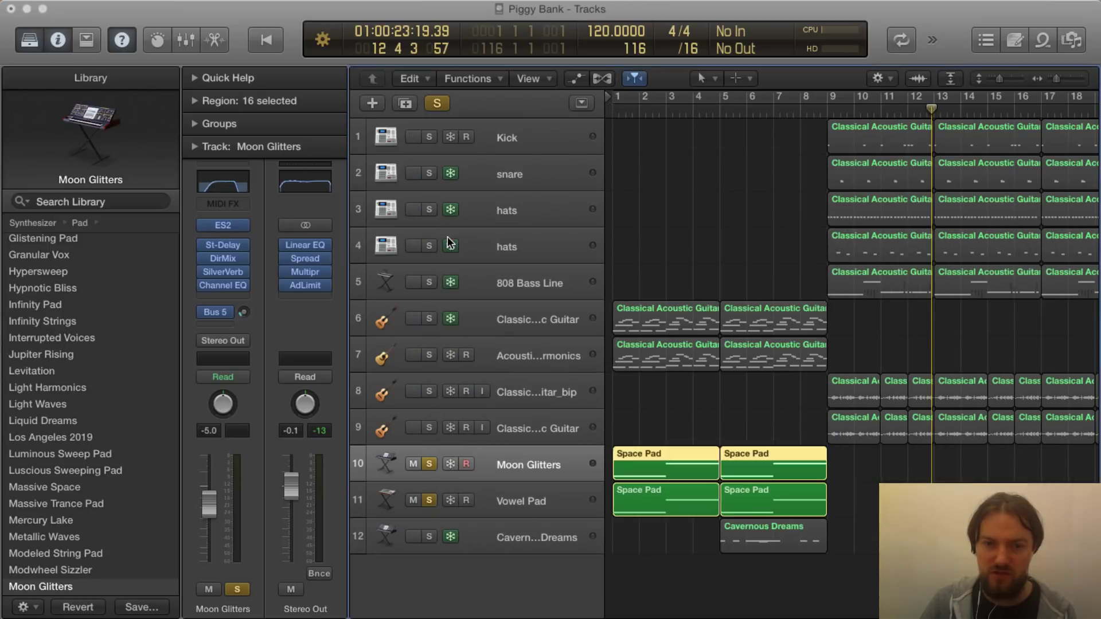
Step: Inspect the Vowel Pad track's Channel EQ curve, and close the plug-in window
click(506, 509)
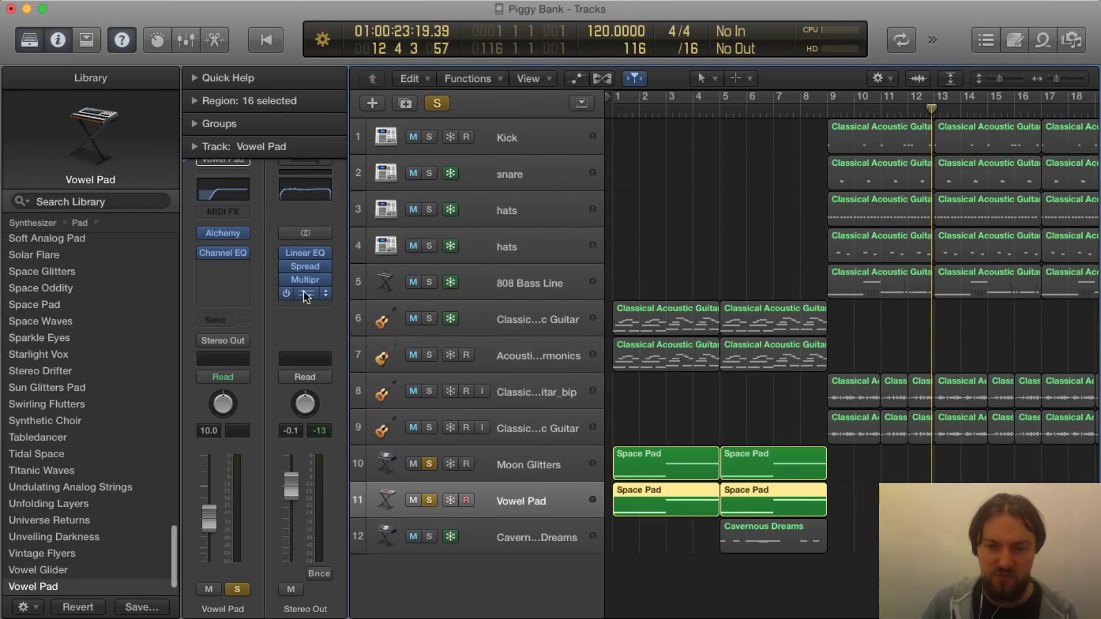
click(234, 193)
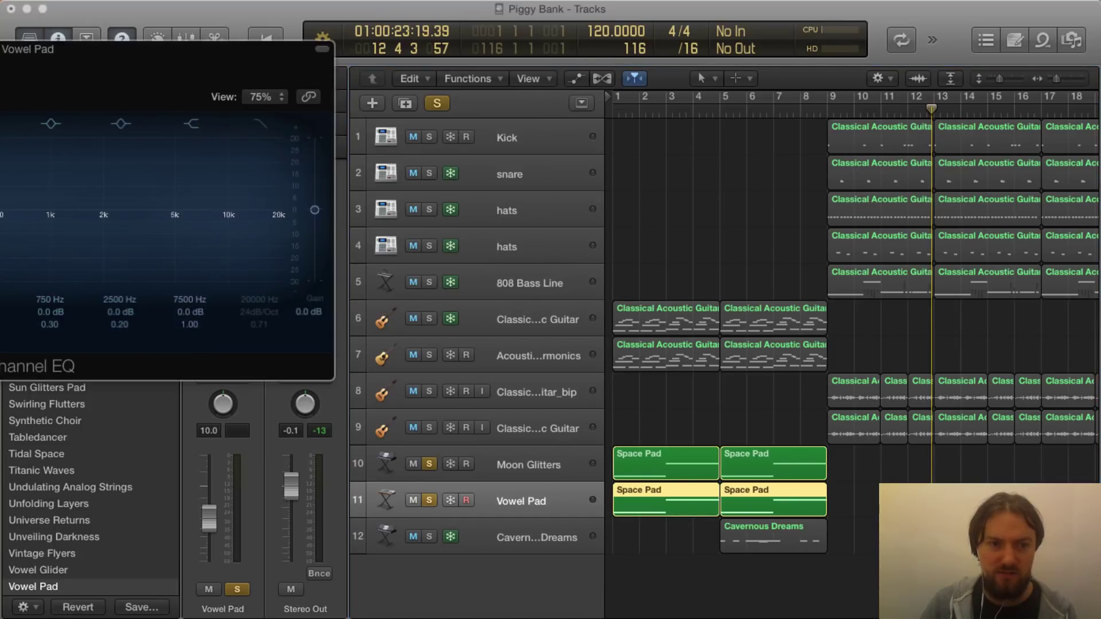
drag(0, 56, 560, 207)
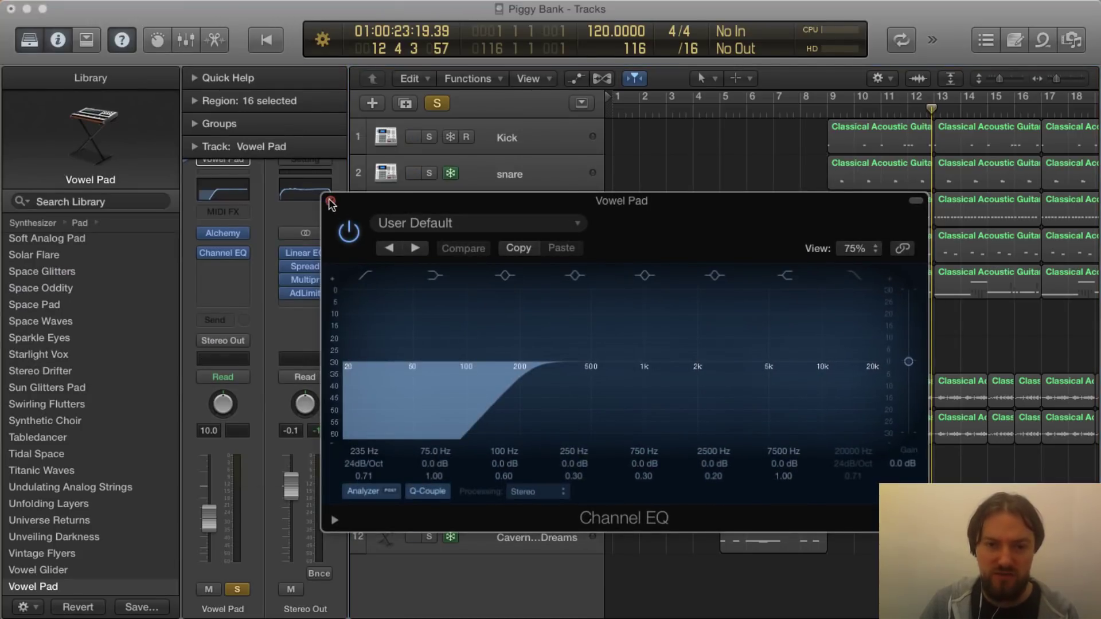
click(331, 202)
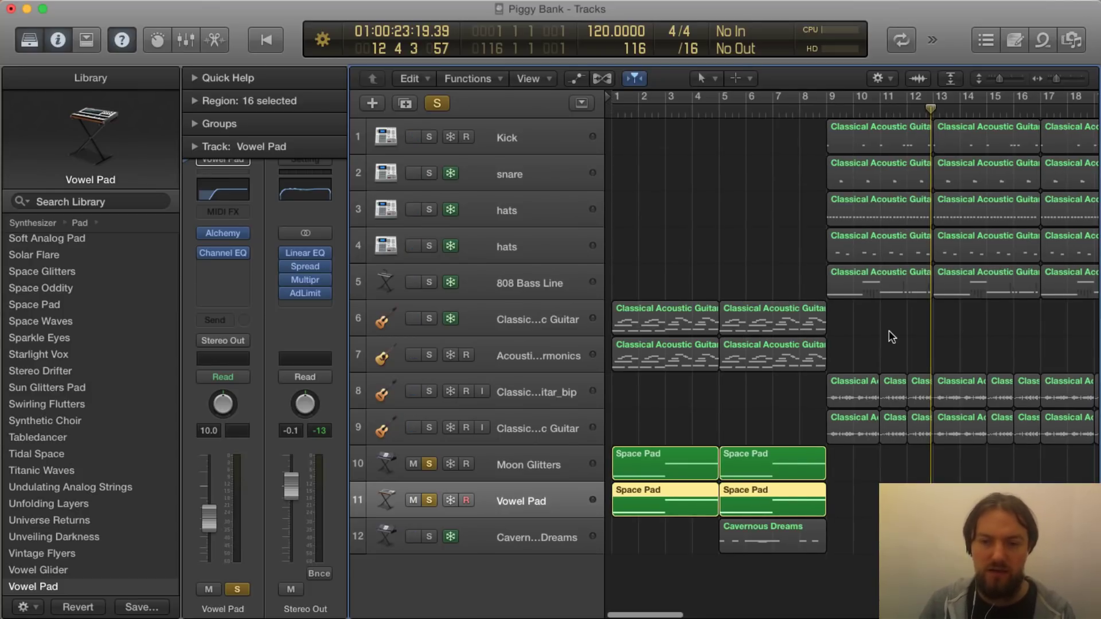
Step: Open the first Space Pad region on the Moon Glitters track in the Piano Roll to view its notes
scroll(642, 467, right, 1)
click(676, 469)
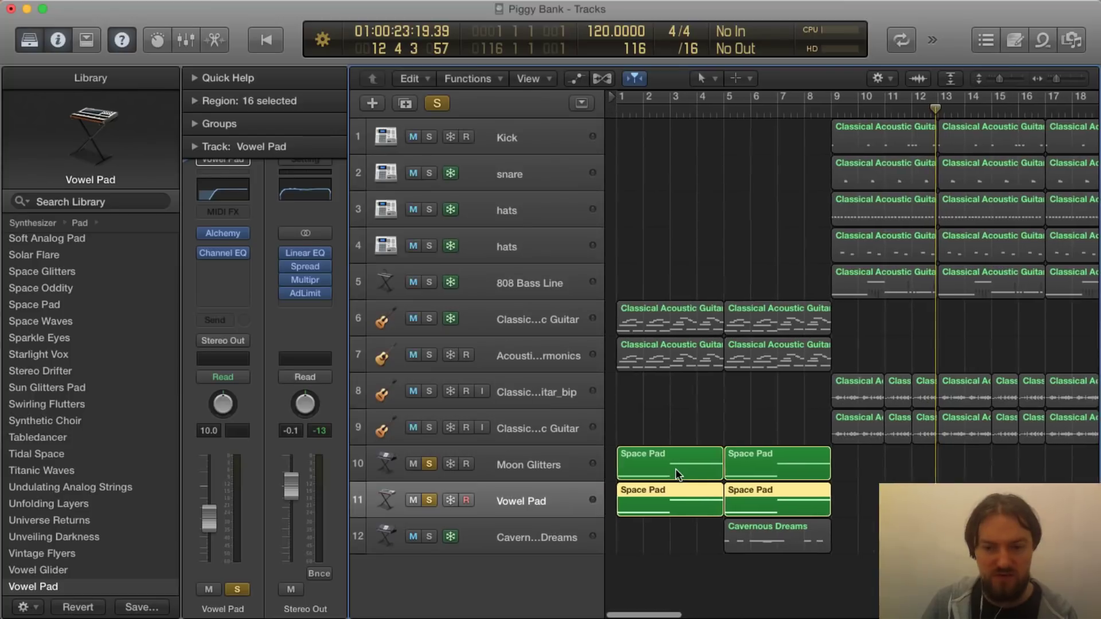
double_click(675, 469)
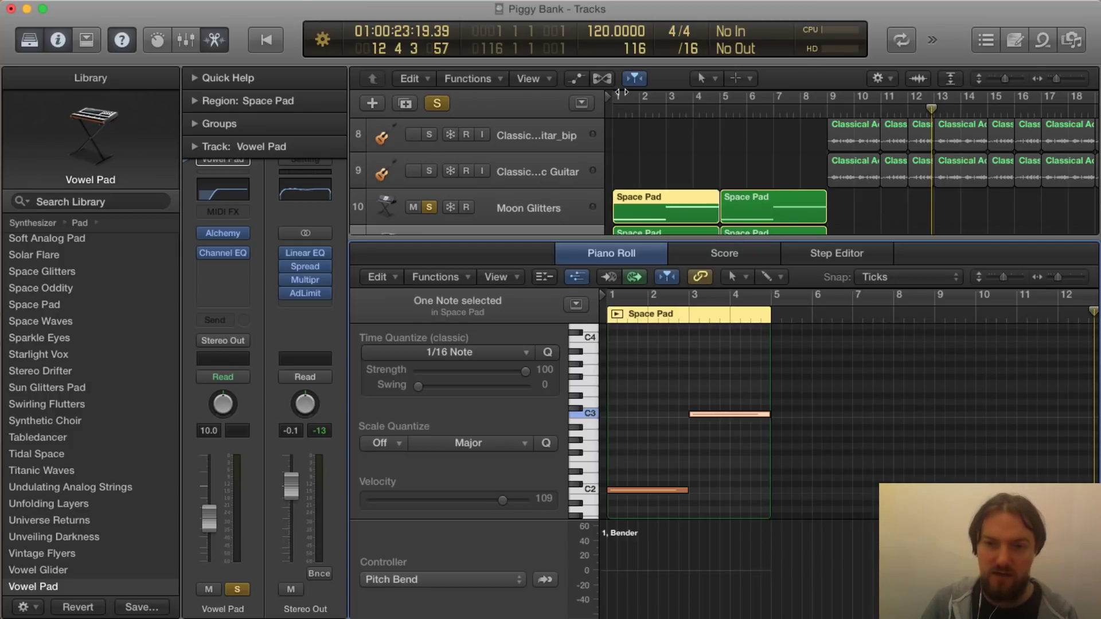
Step: Replace the Piano Roll with the Mixer and play the soloed pads from bar 1 to about bar 6
key(x)
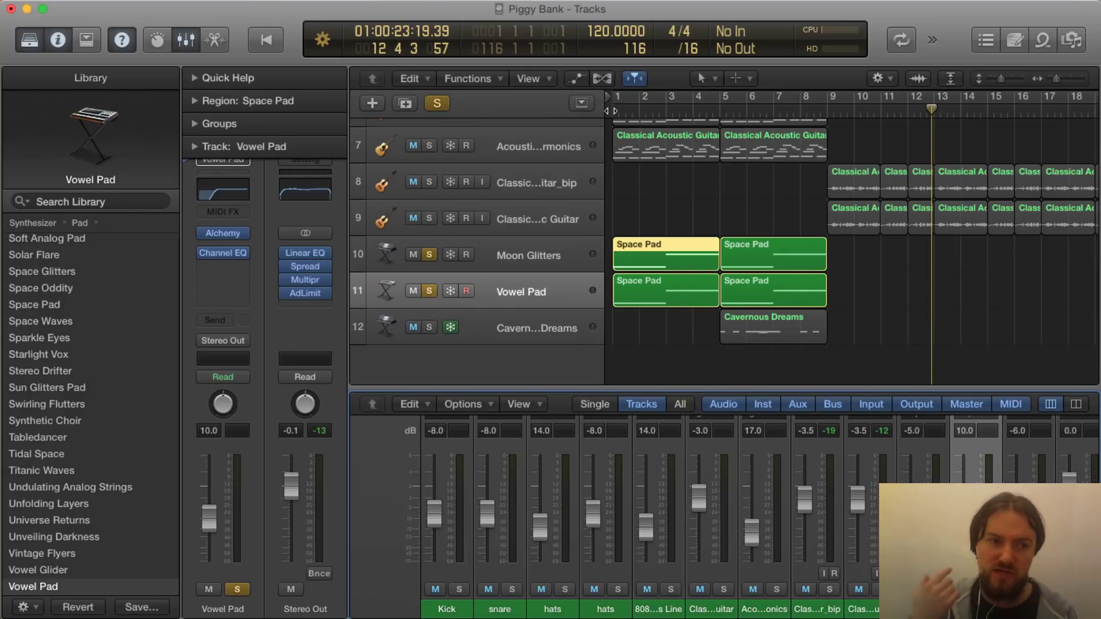
scroll(611, 111, right, 2)
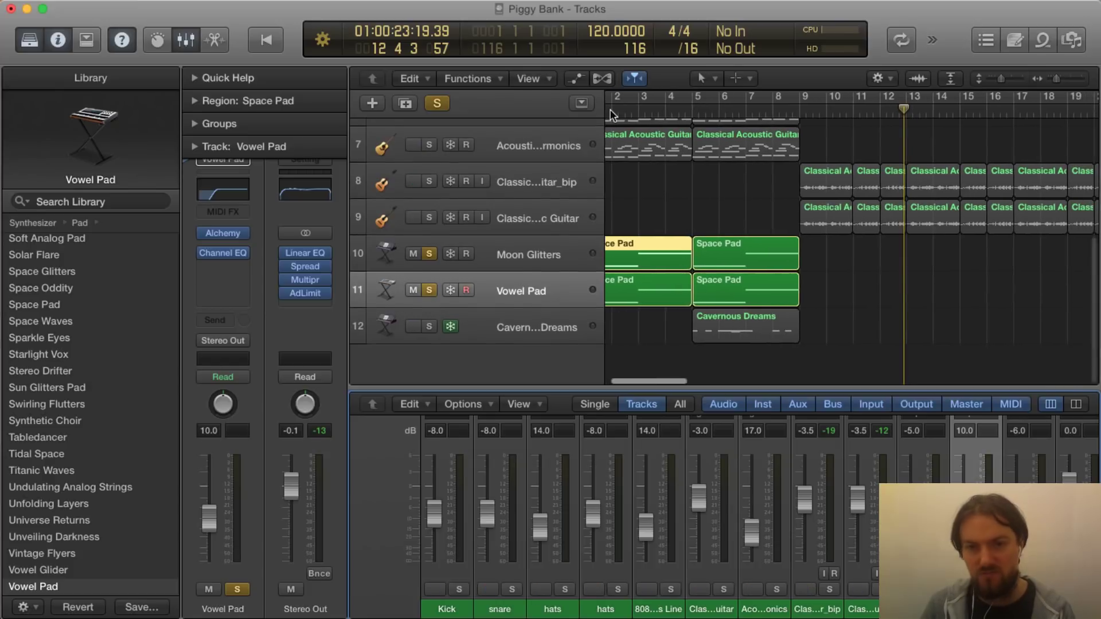
scroll(611, 112, left, 3)
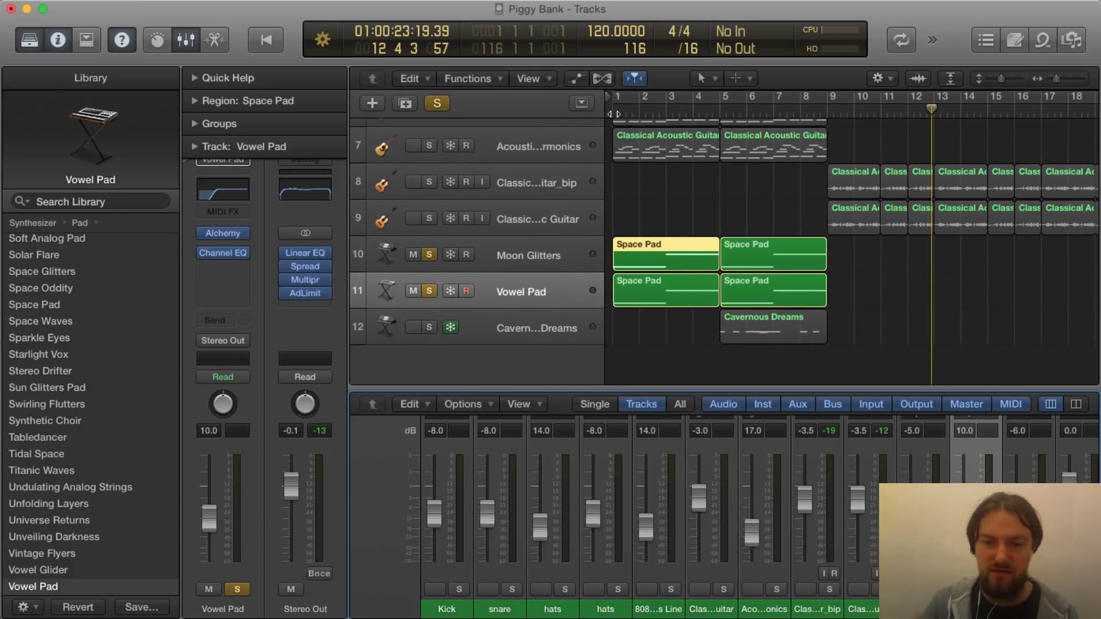
key(Return)
key(space)
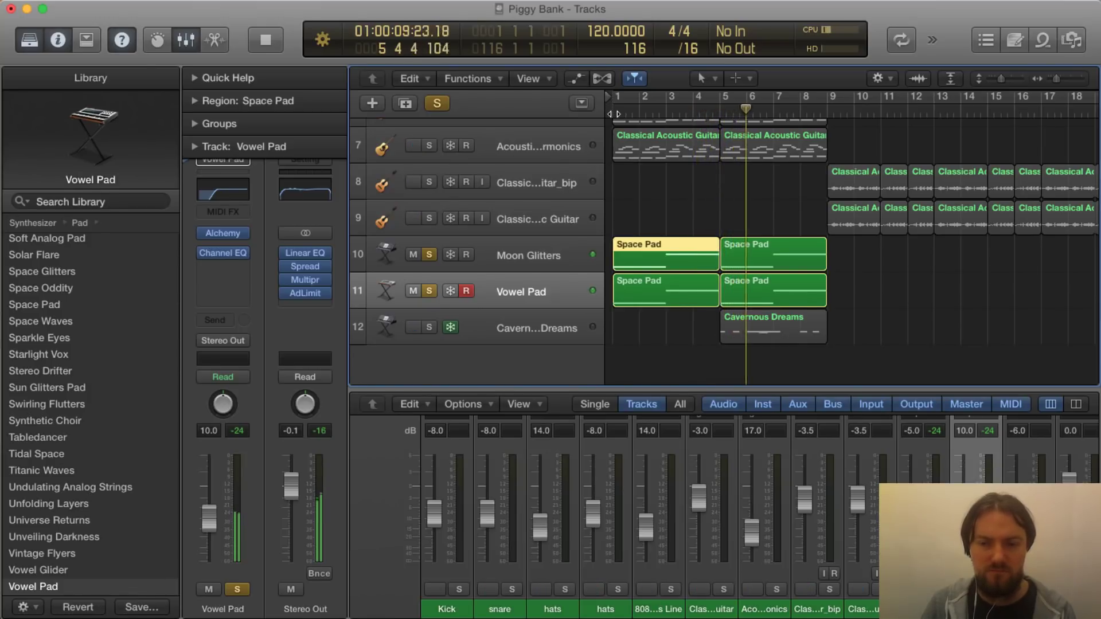
key(space)
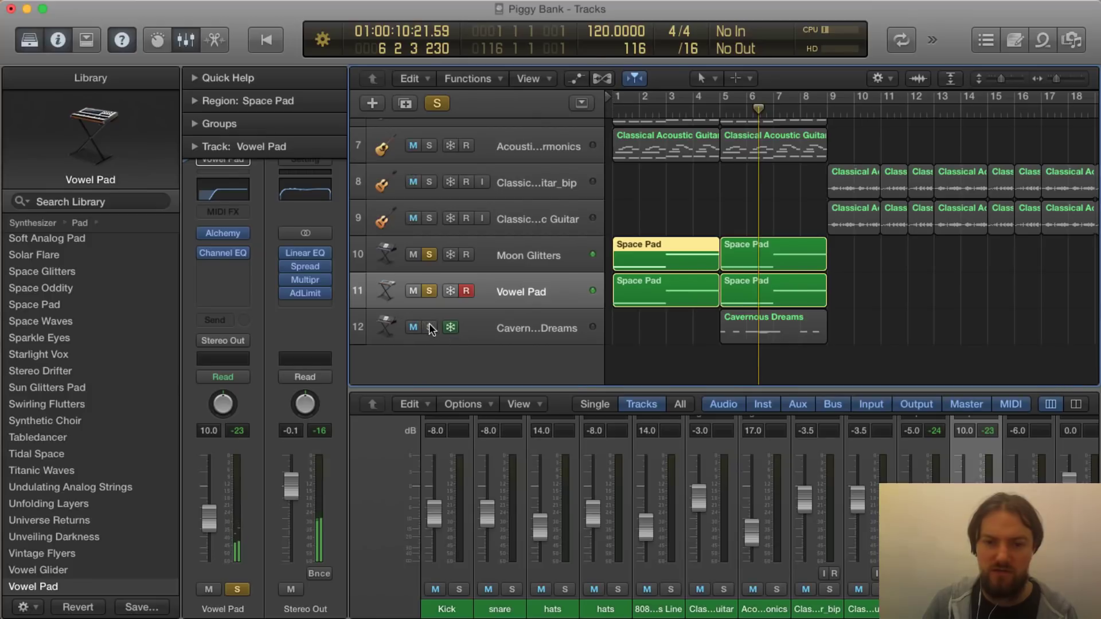
Step: Move the solo from the Moon Glitters and Vowel Pad tracks to the Cavernous Dreams track
click(429, 327)
click(429, 292)
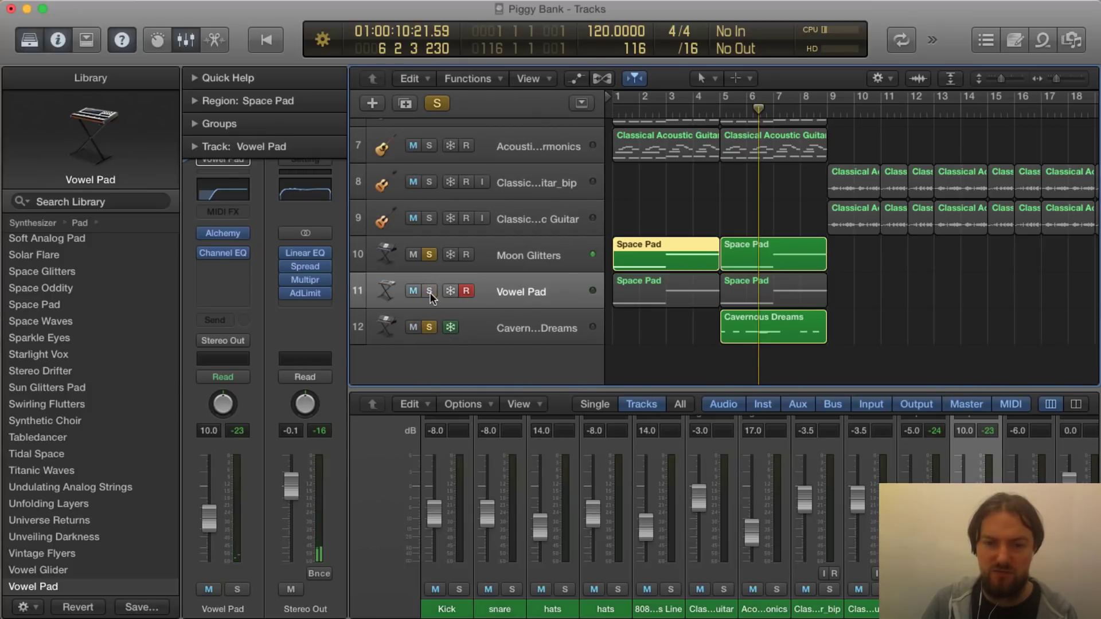
click(430, 254)
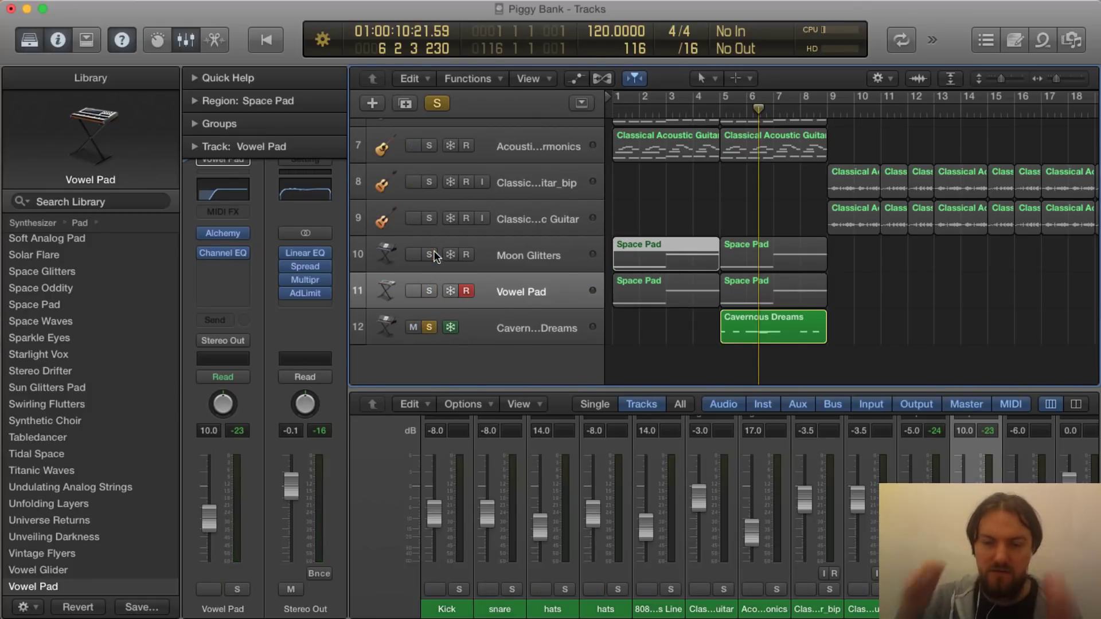
Step: Open the Cavernous Dreams region in the Piano Roll and widen the track headers to fit the full track names
click(744, 318)
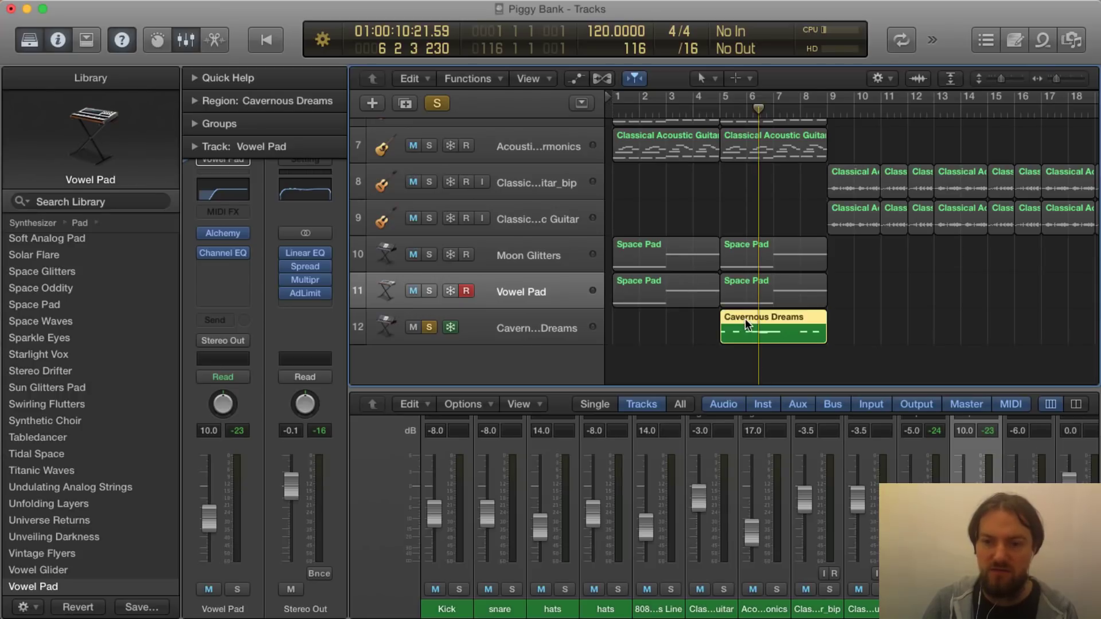
double_click(745, 318)
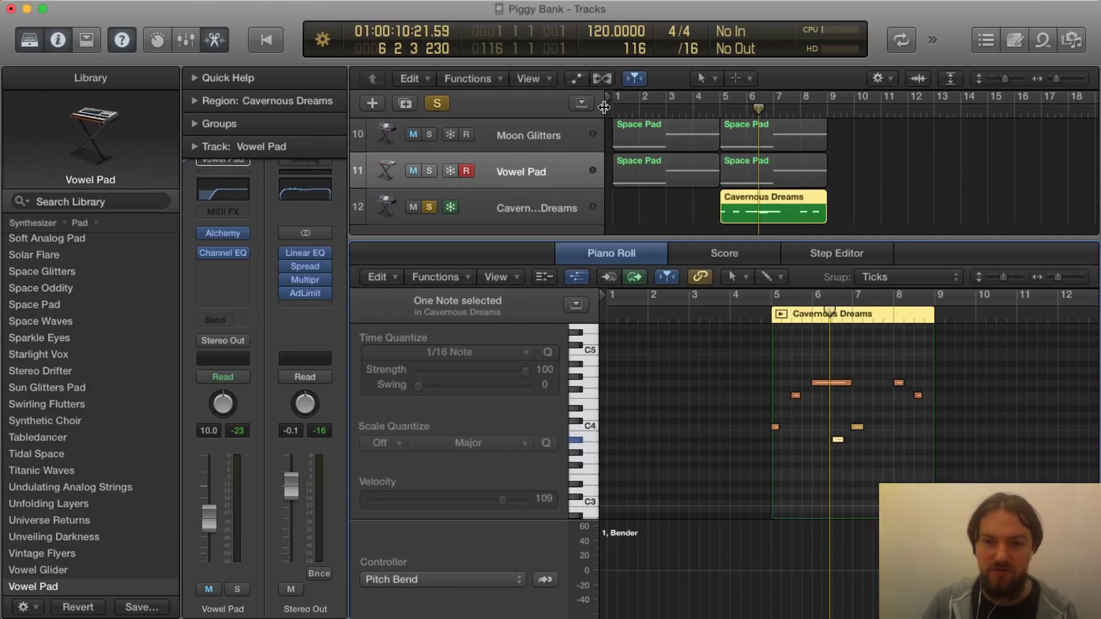
drag(604, 107, 648, 108)
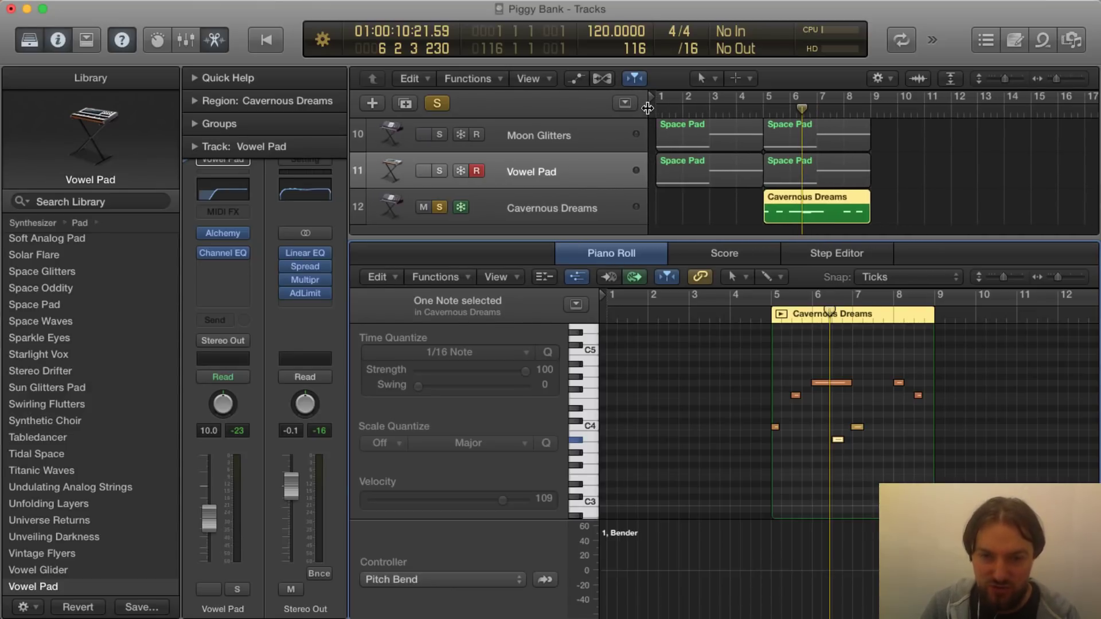
Step: Inspect the Cavernous Dreams track's Channel EQ, close it, and play the soloed track from bar 5 to about bar 9
click(566, 208)
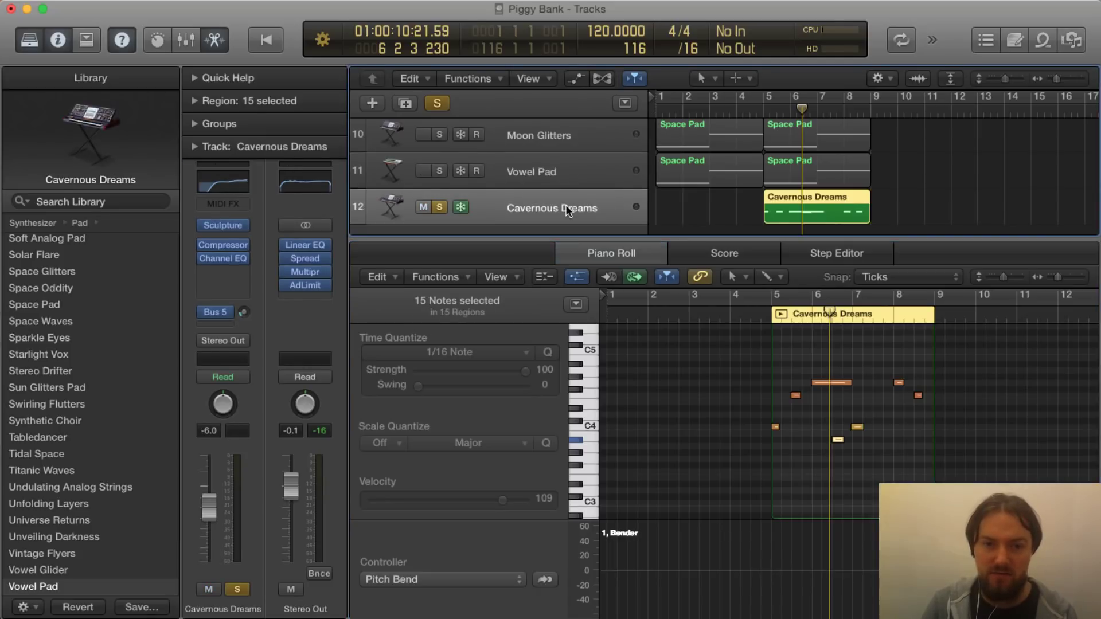
click(241, 181)
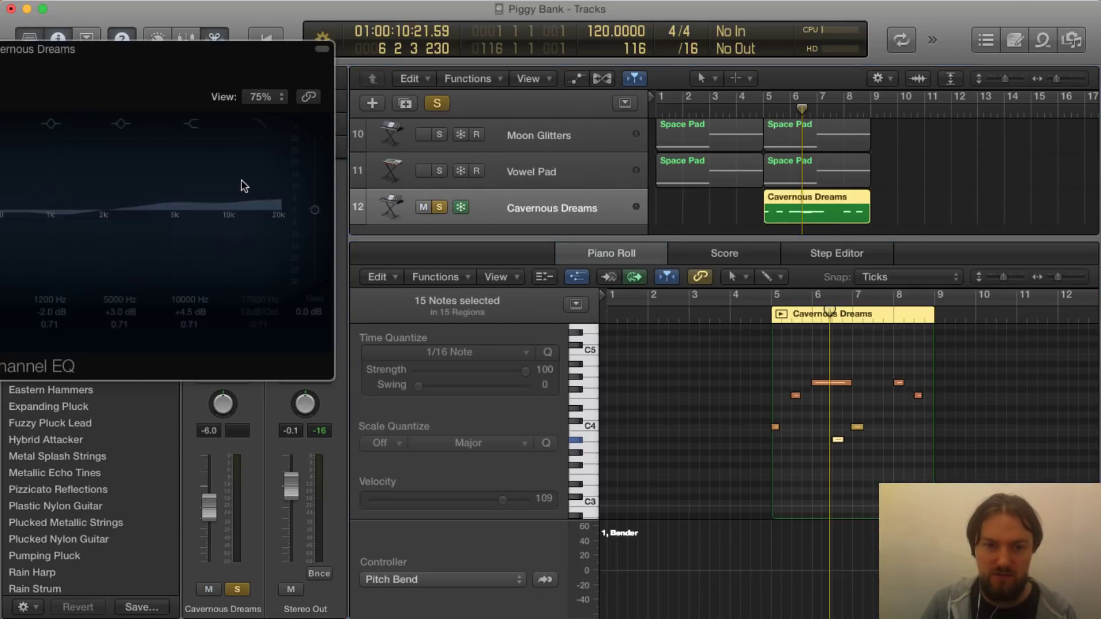
drag(47, 42, 717, 162)
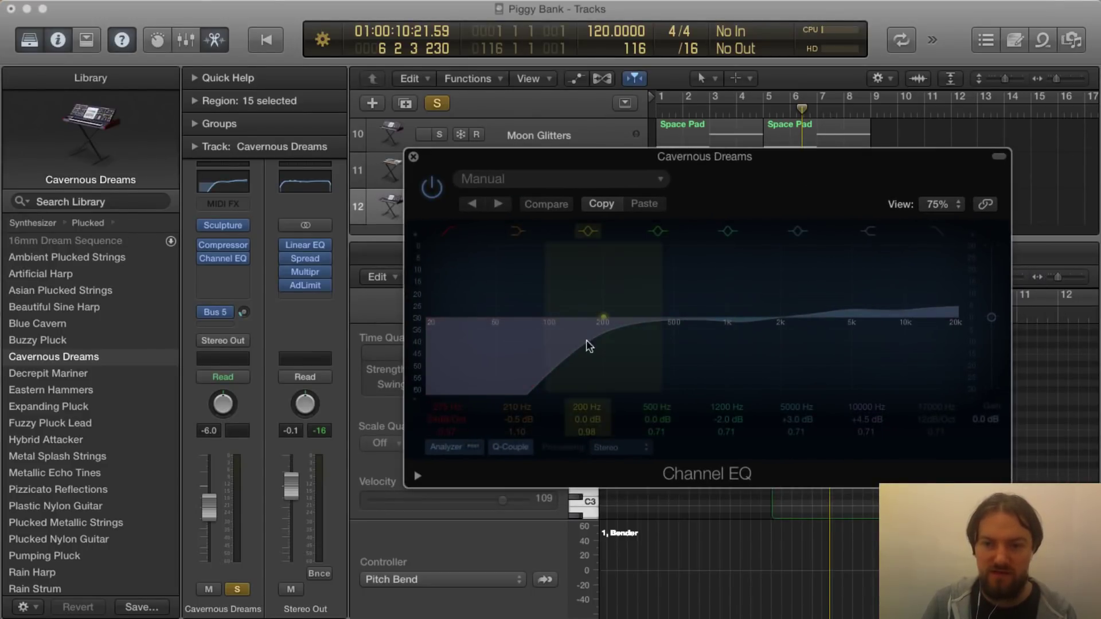
click(413, 156)
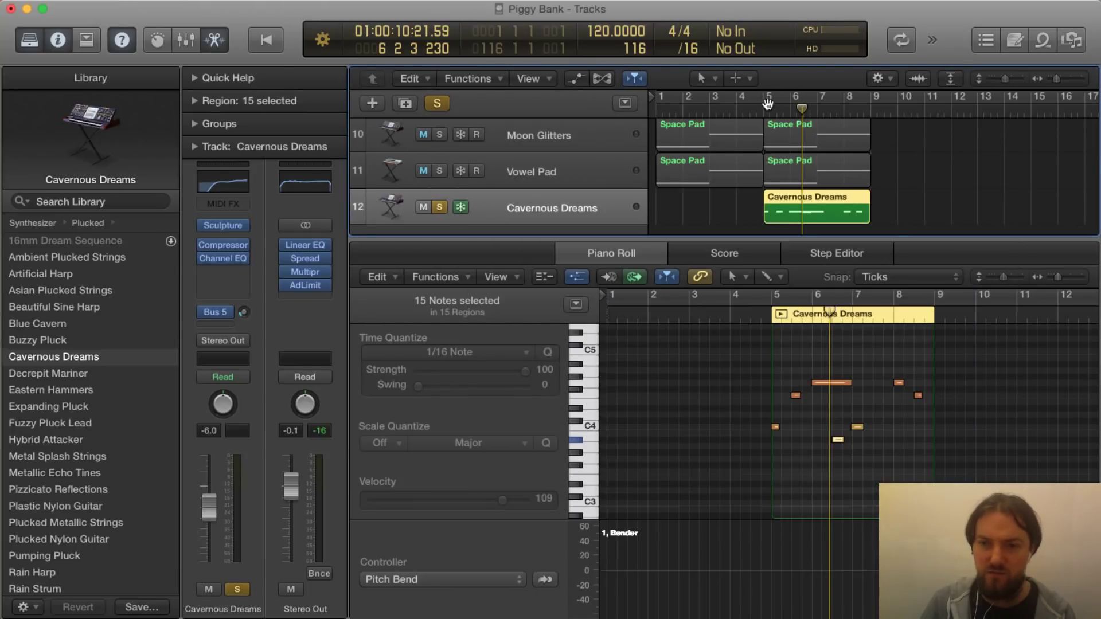
key(space)
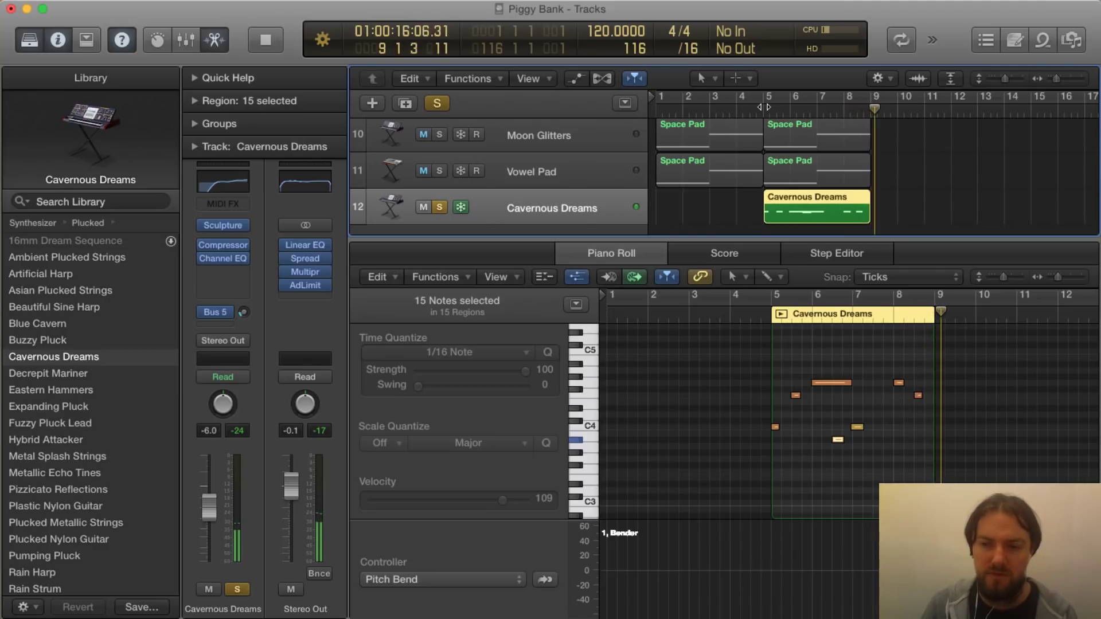
key(space)
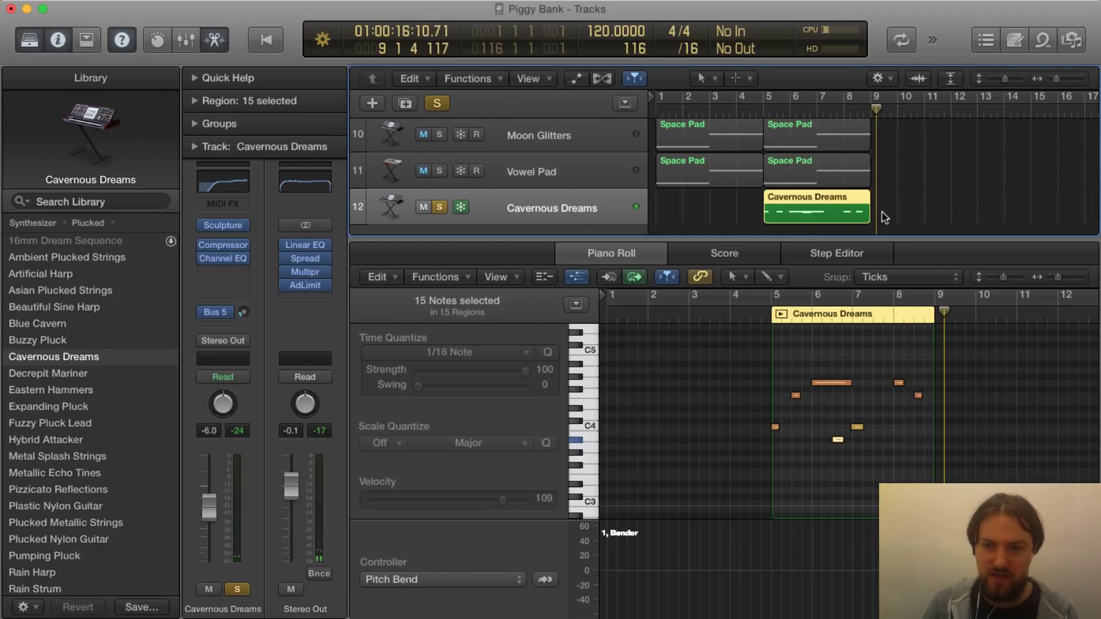
Step: Replace the Piano Roll with the Mixer and play the soloed Cavernous Dreams track from bar 25 to about bar 30
key(x)
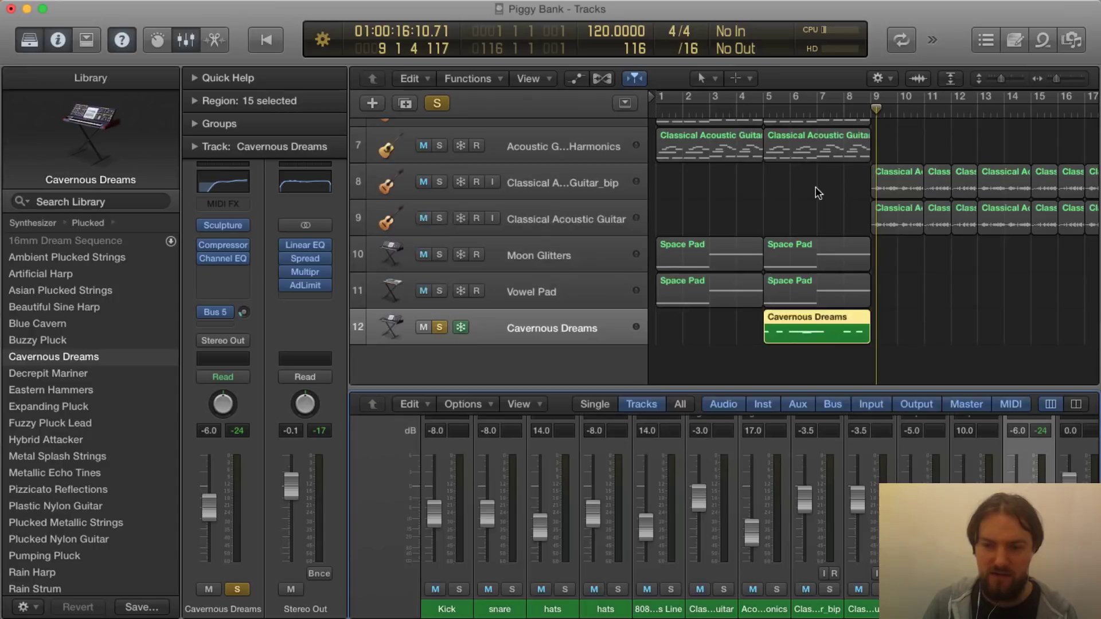
scroll(857, 292, right, 5)
scroll(858, 296, right, 10)
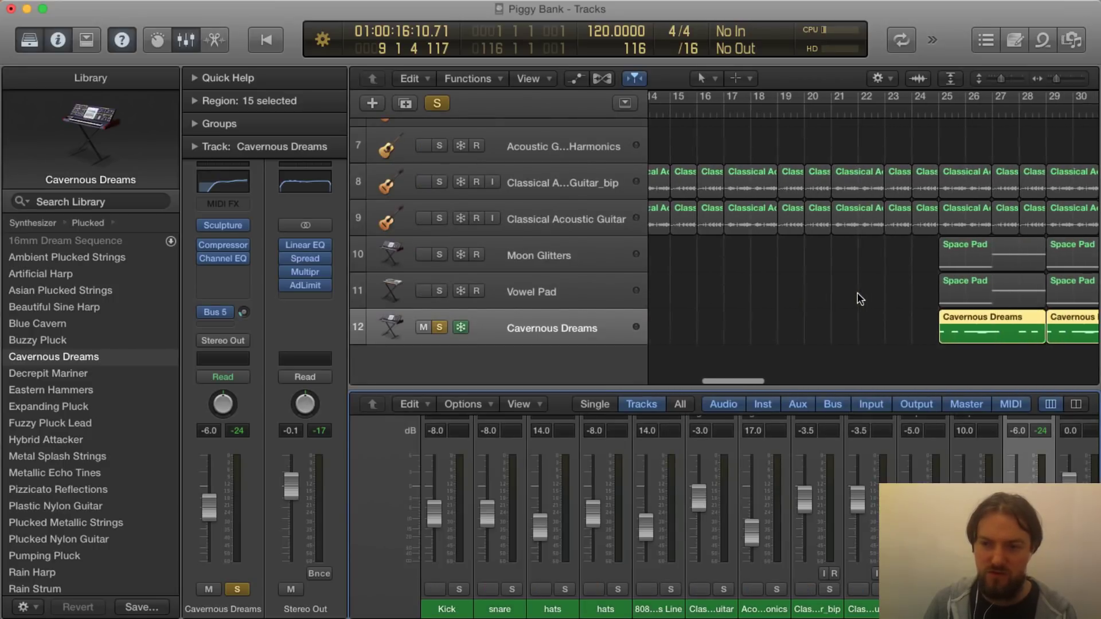
scroll(854, 164, right, 2)
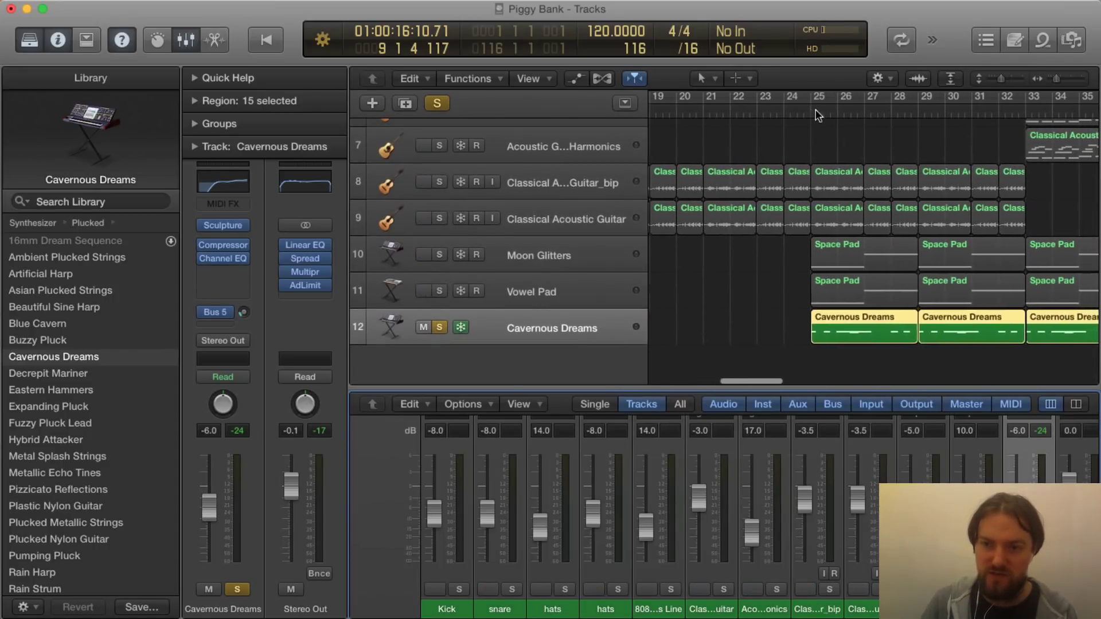
click(796, 112)
key(space)
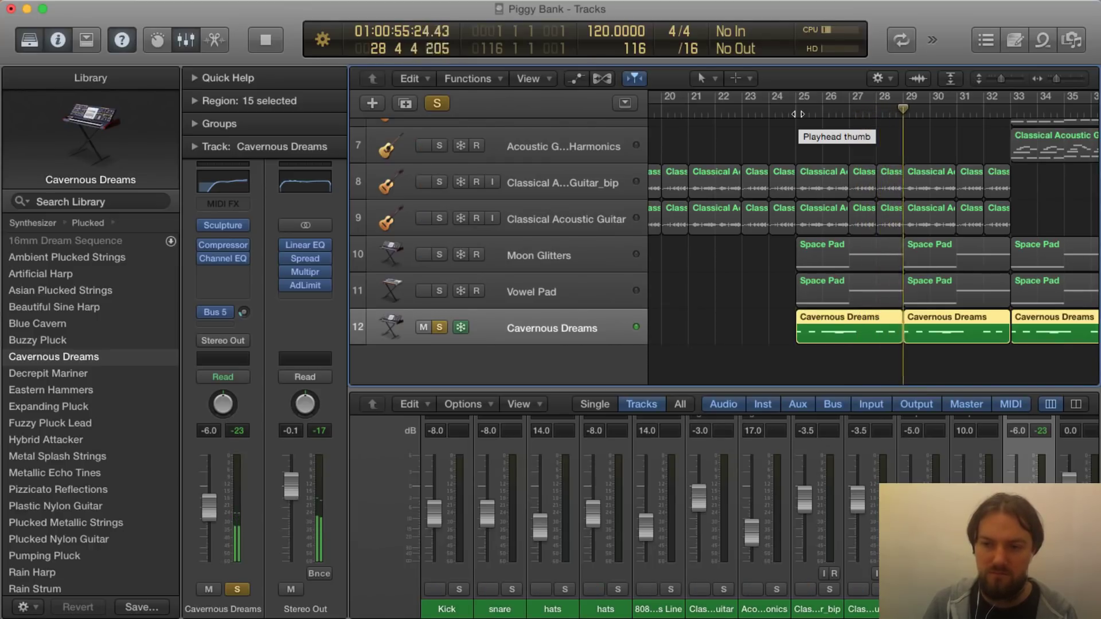
scroll(929, 230, left, 10)
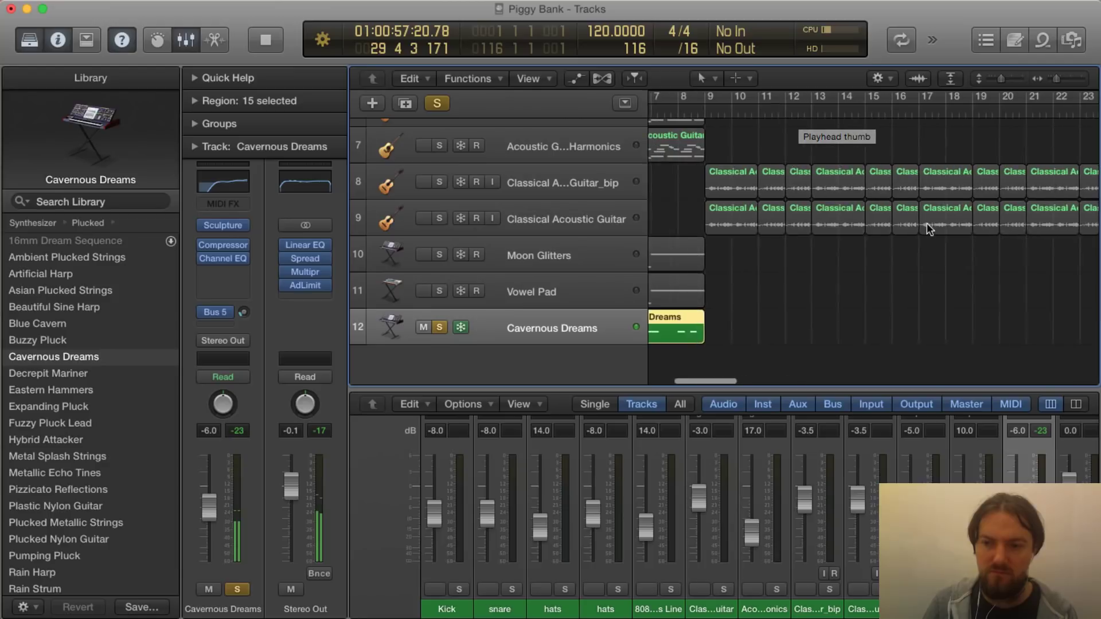
key(space)
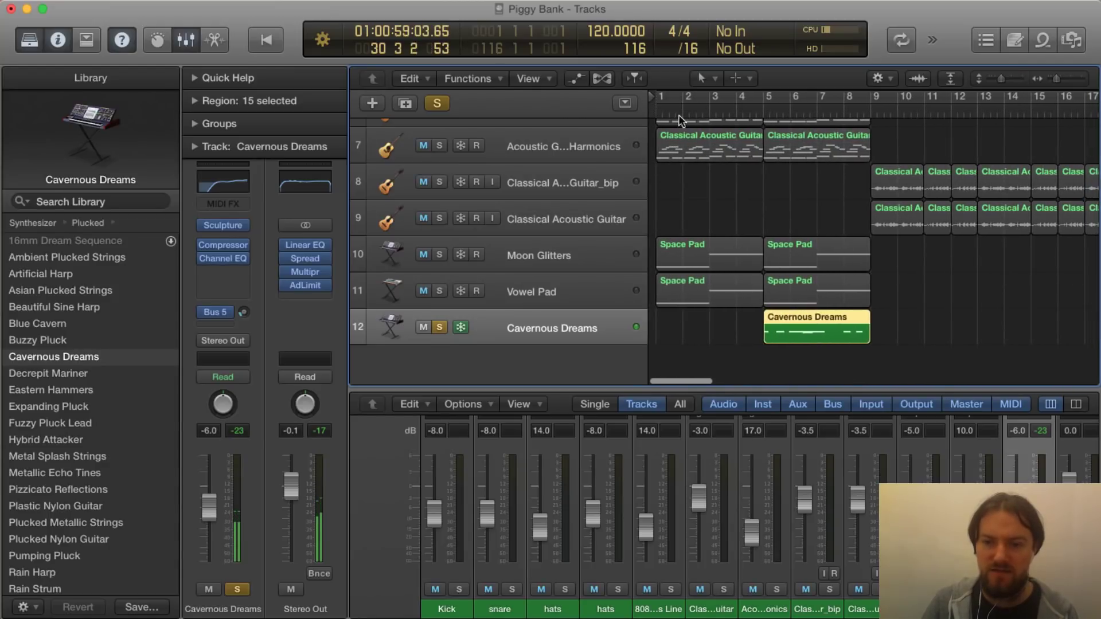
Step: Turn off the solo on the Cavernous Dreams track
scroll(682, 128, up, 1)
scroll(682, 128, up, 1)
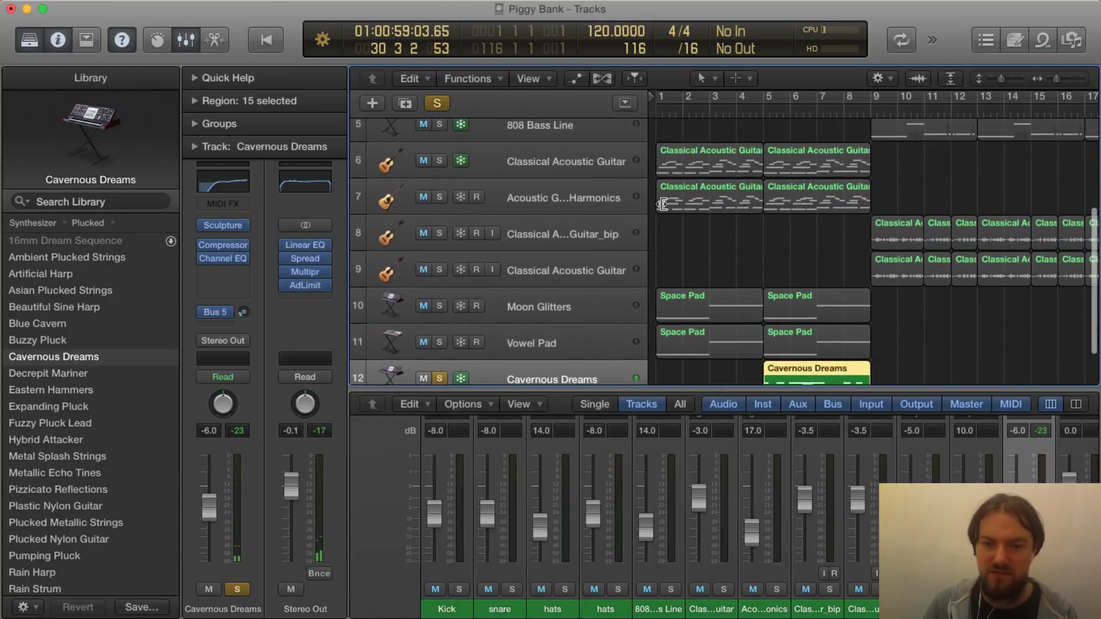
click(438, 378)
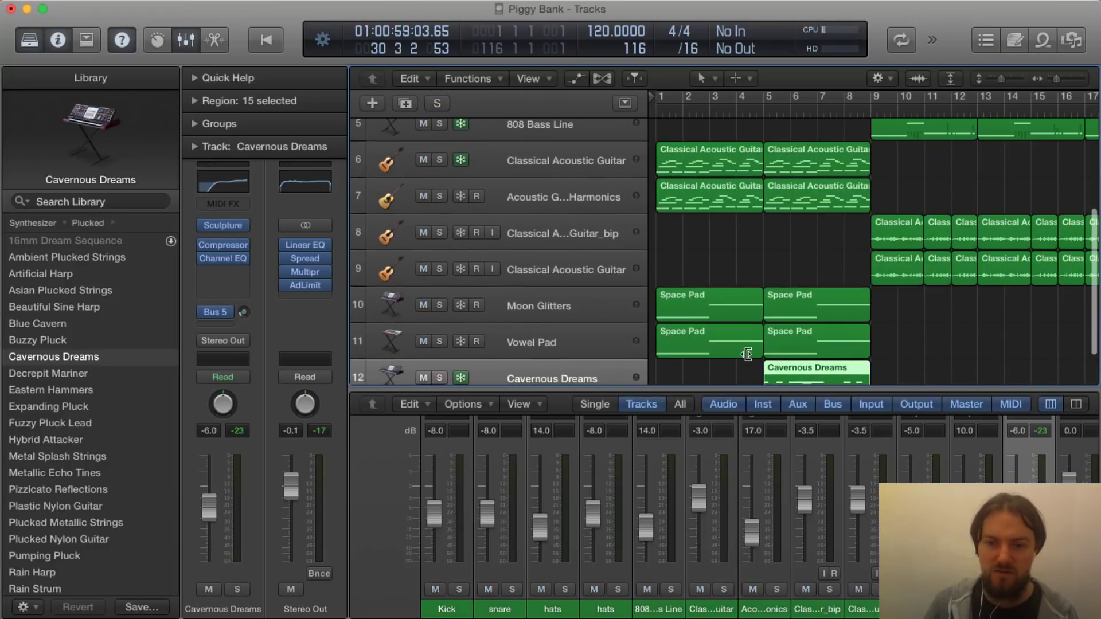
Step: Play the full arrangement from bar 9 to bar 13, hiding the Mixer so all twelve tracks are in view
scroll(747, 354, down, 1)
scroll(800, 293, up, 2)
scroll(773, 203, up, 2)
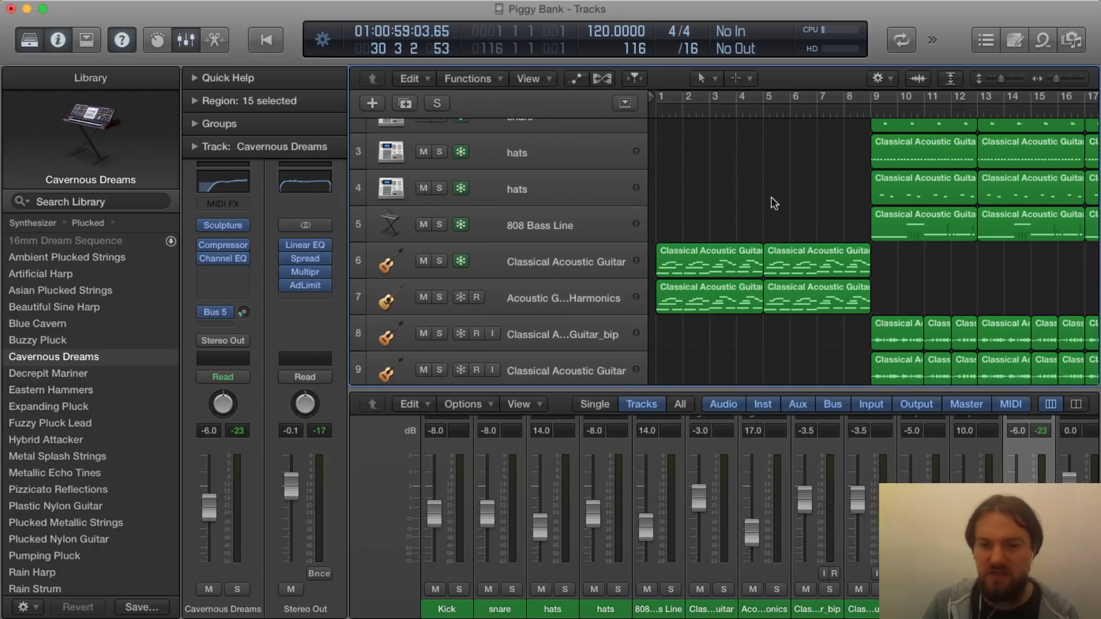
scroll(774, 203, up, 2)
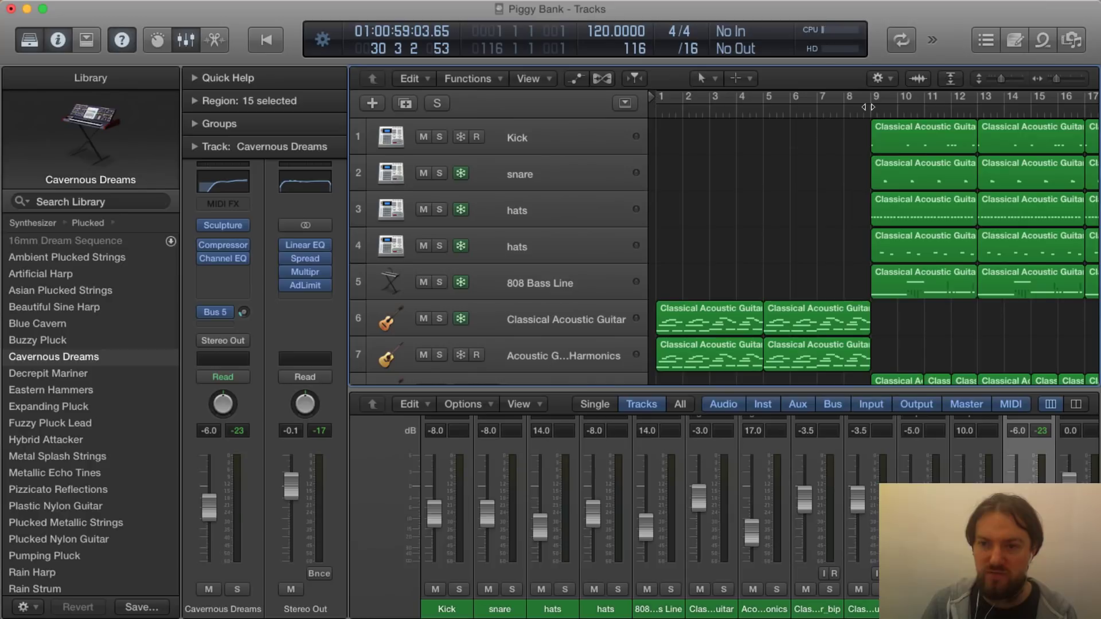
key(space)
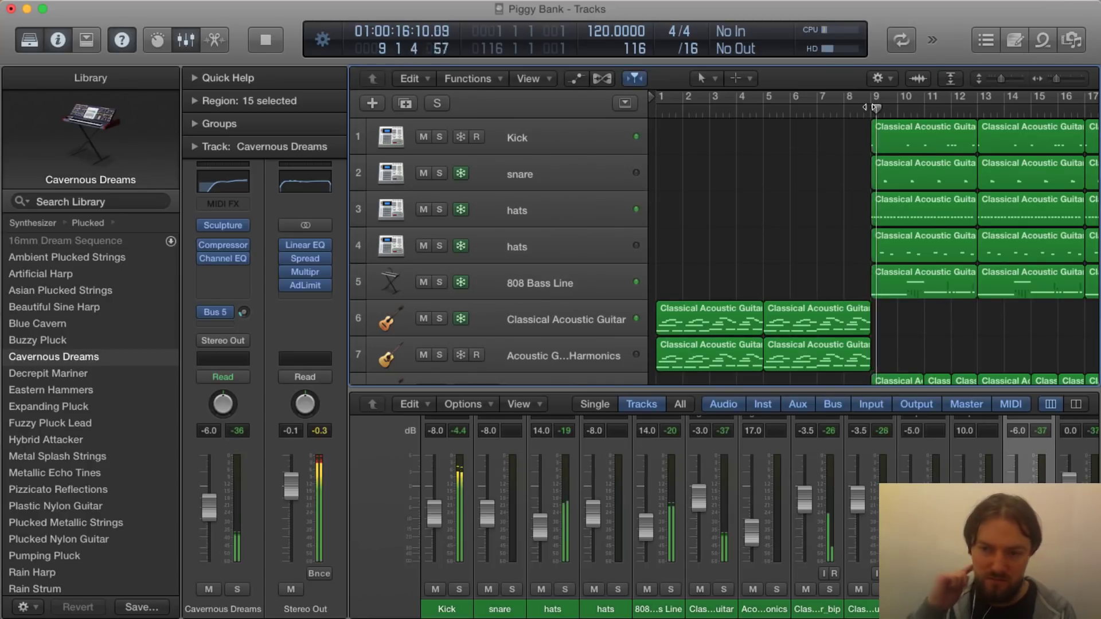
key(x)
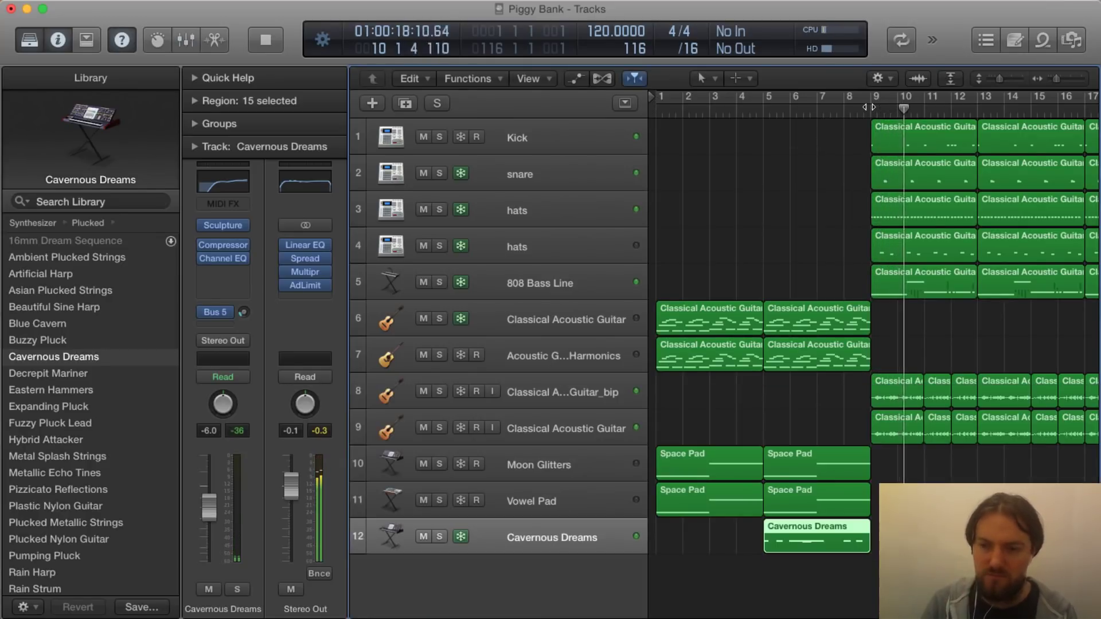
scroll(978, 220, right, 2)
scroll(979, 220, right, 3)
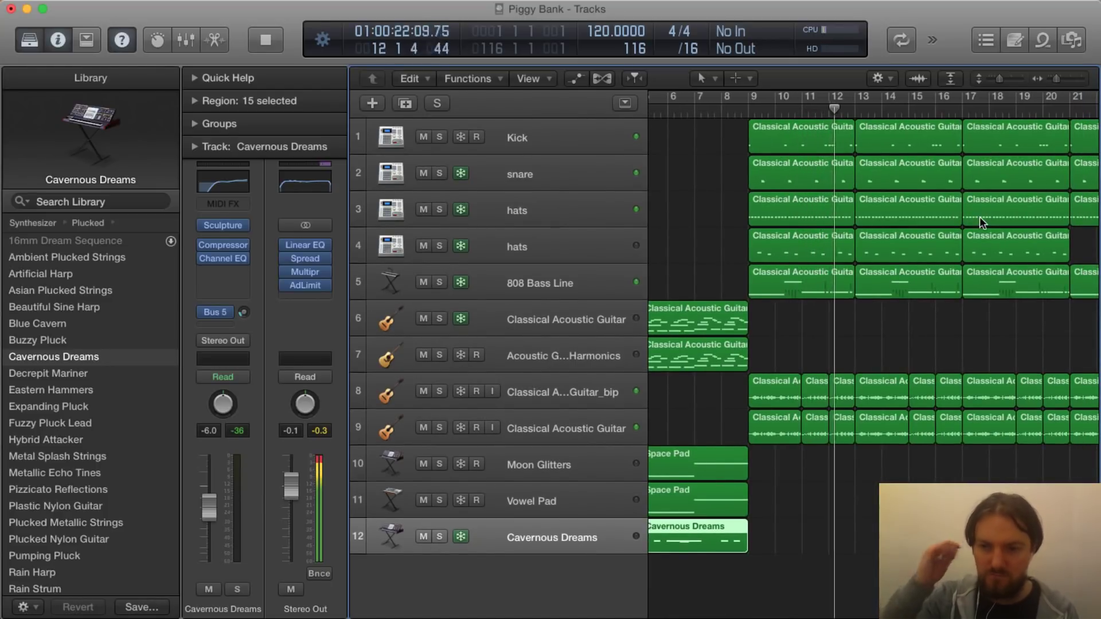
key(space)
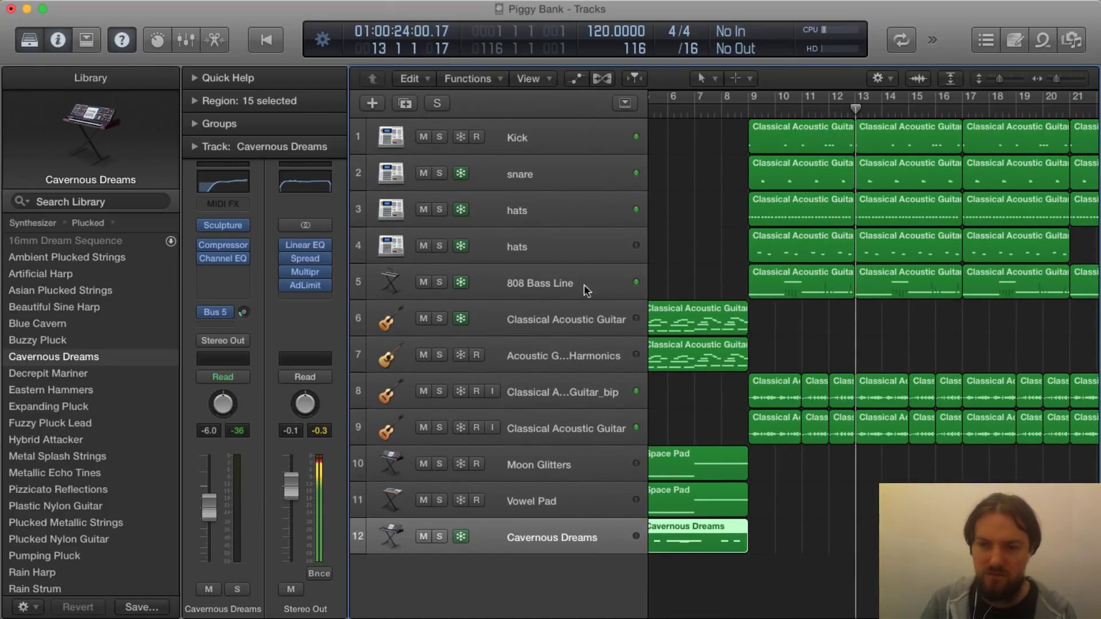
Step: Solo the Kick track, open its bar 9 region in the Piano Roll and select all the track's regions
scroll(699, 455, right, 1)
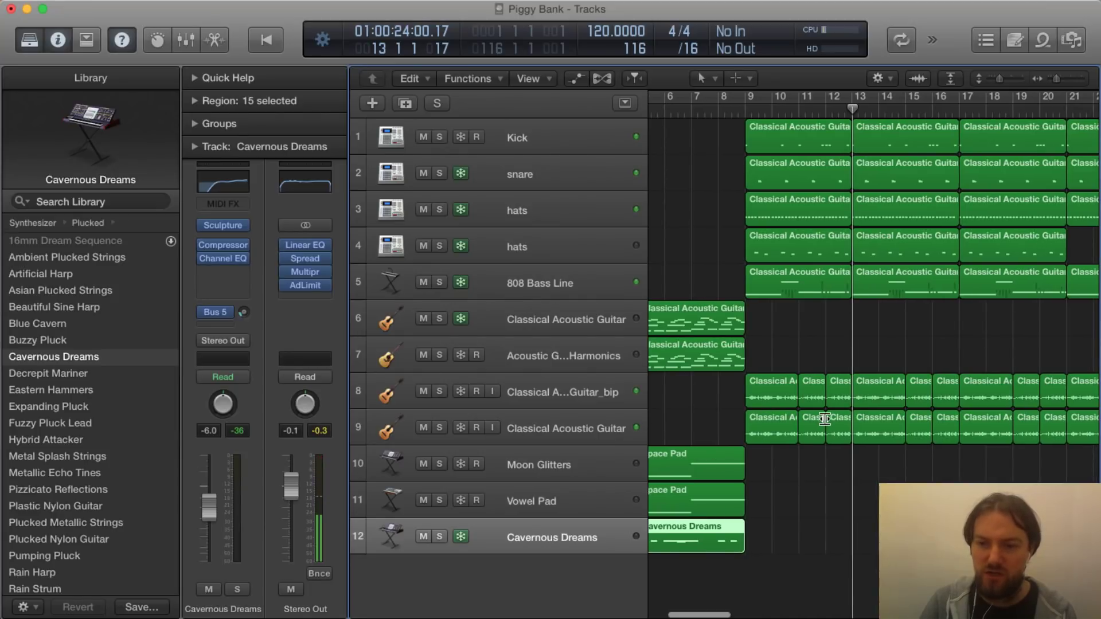
click(439, 136)
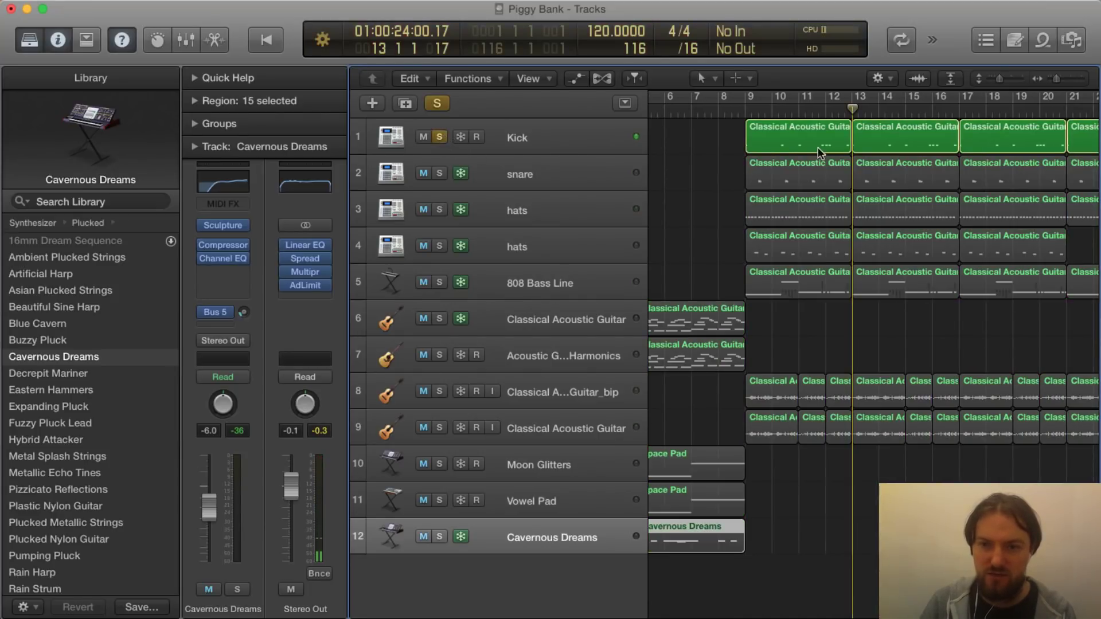
click(776, 145)
double_click(776, 145)
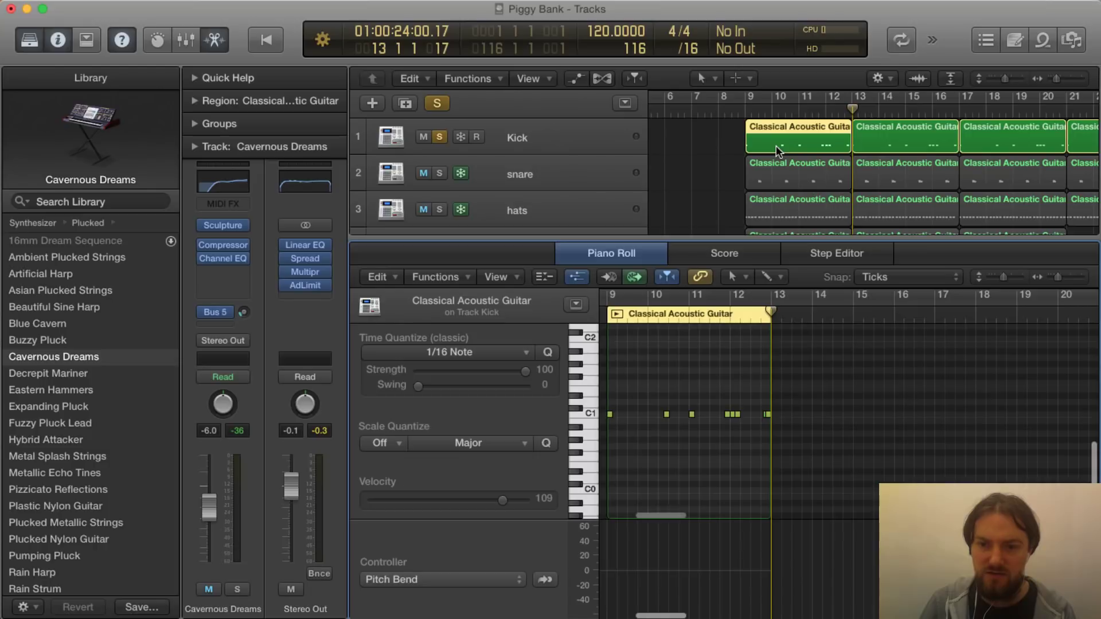
click(521, 128)
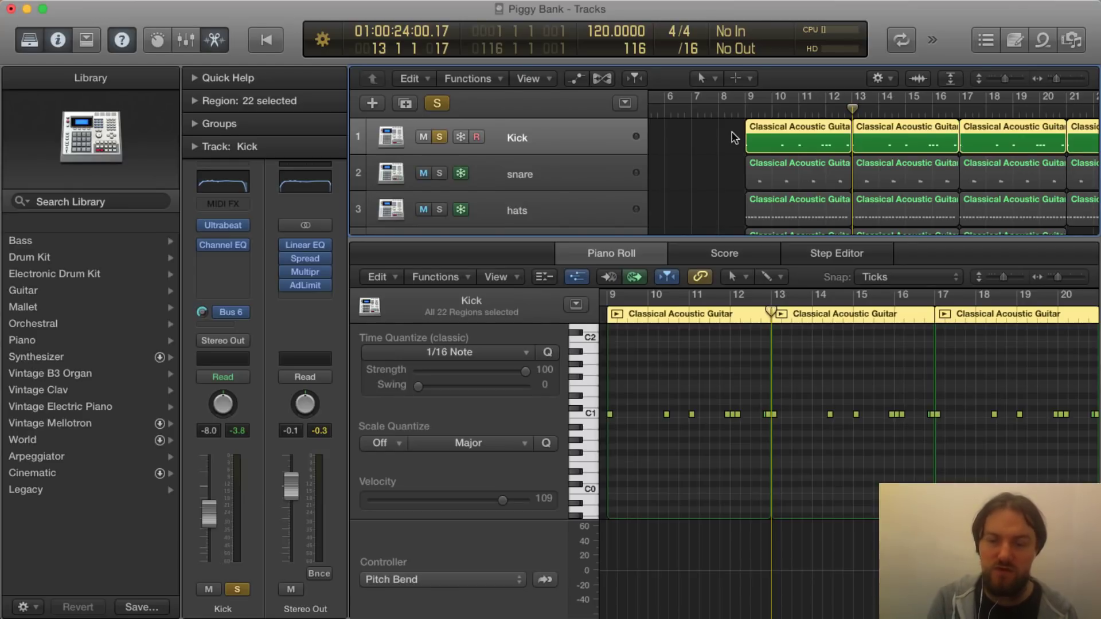
Step: Play the soloed Kick track from bar 9 to about bar 13
scroll(731, 126, right, 2)
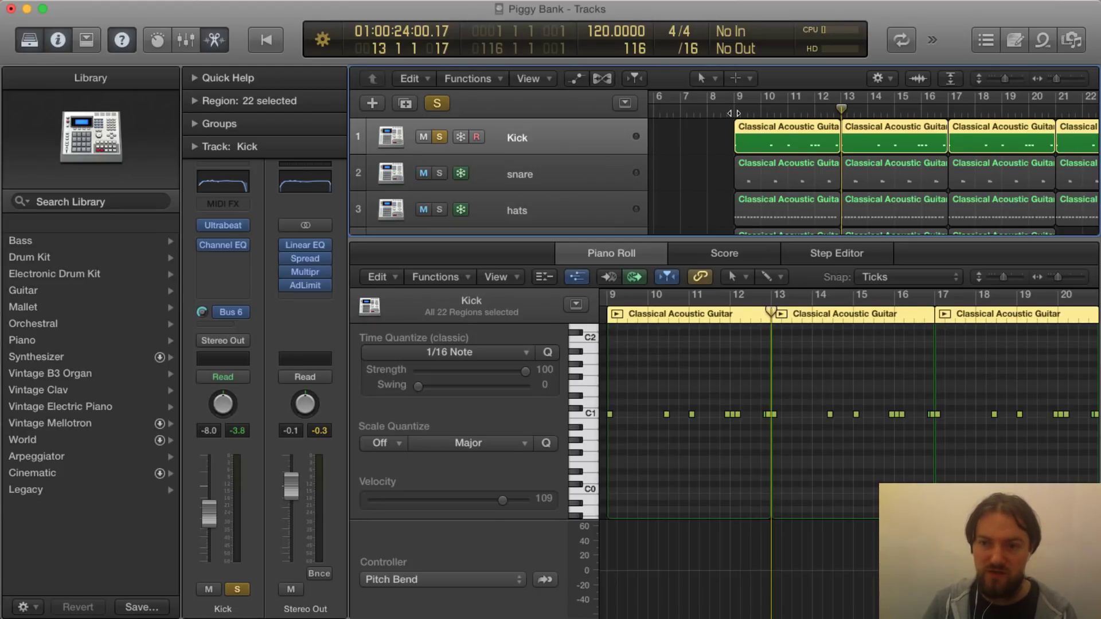
click(733, 110)
key(r)
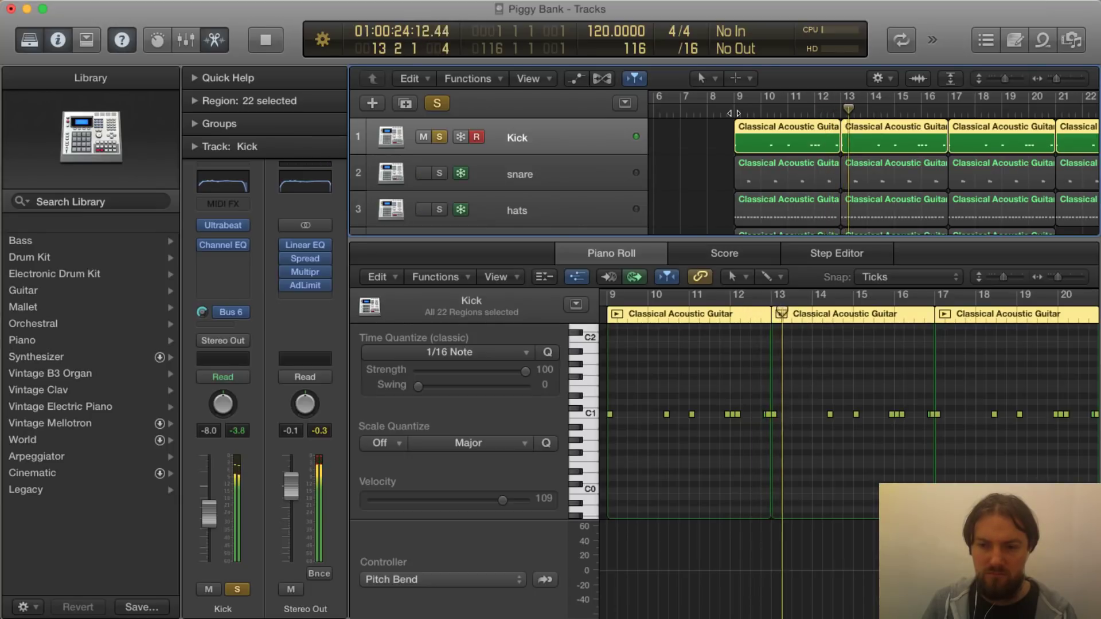
key(space)
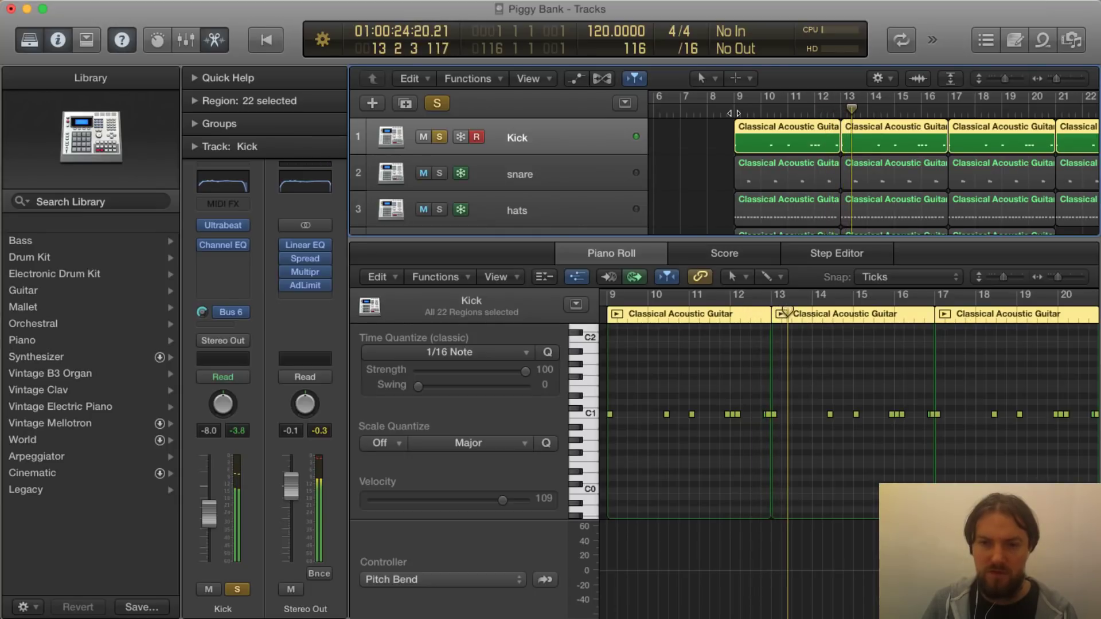
Step: Solo the snare track along with the Kick and start playback of both from bar 9
click(438, 173)
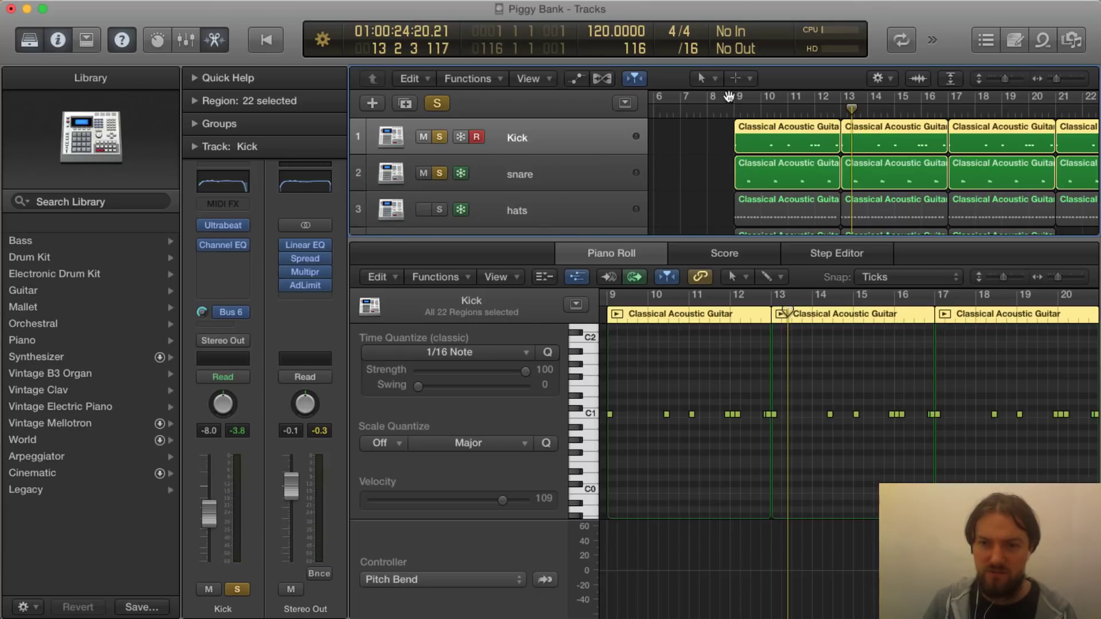
click(732, 114)
key(space)
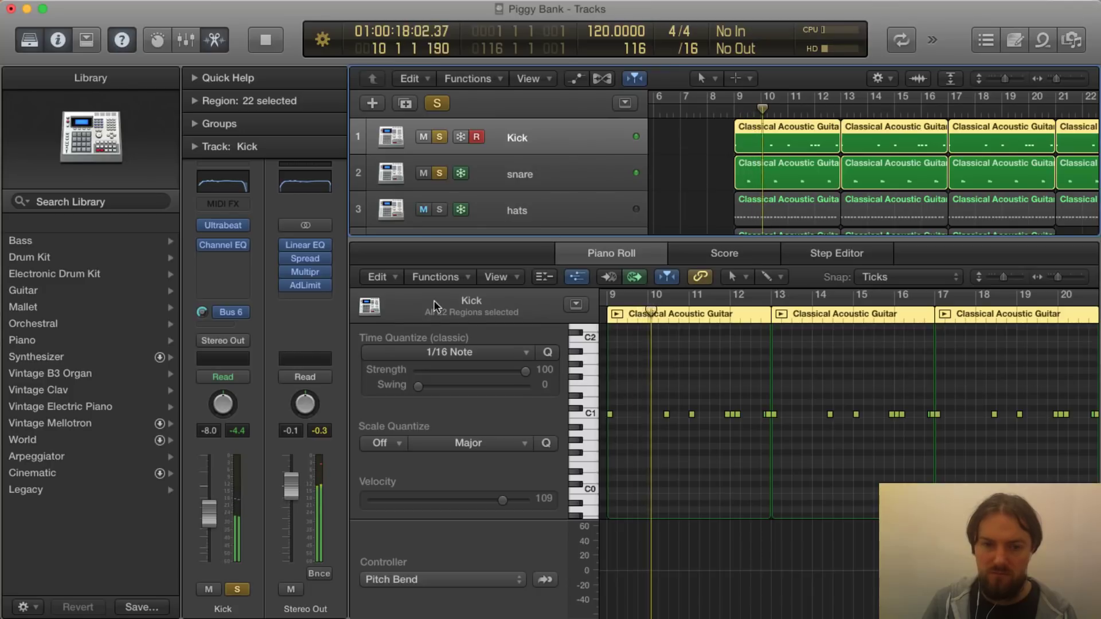
Step: Select the snare track and compare its sound with the Bus 3 and Bus 4 sends off and on during playback
click(532, 170)
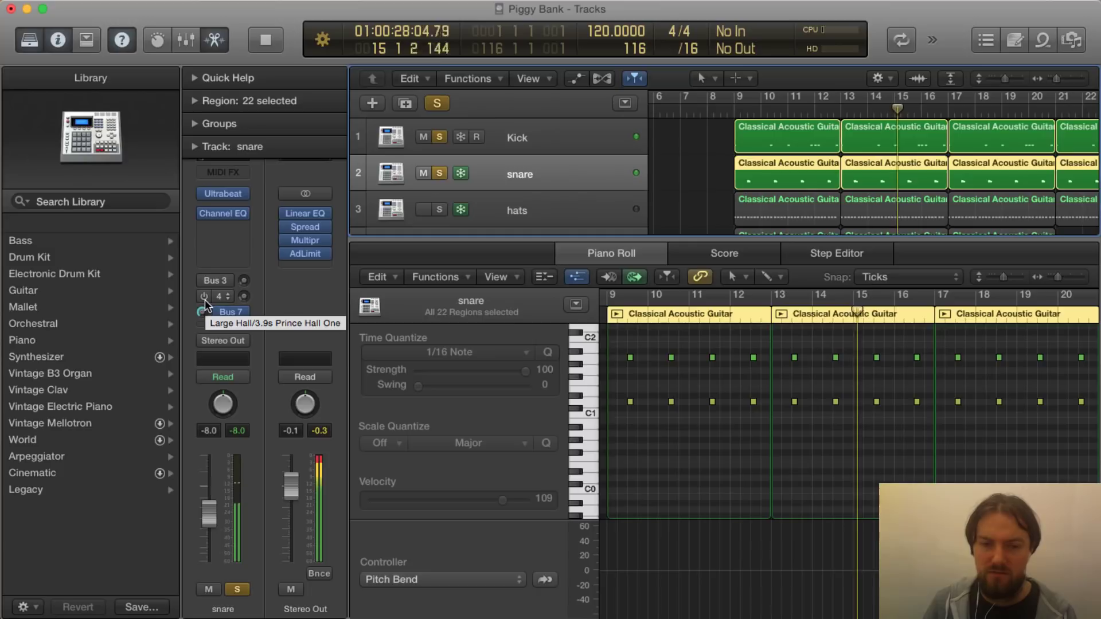
click(204, 298)
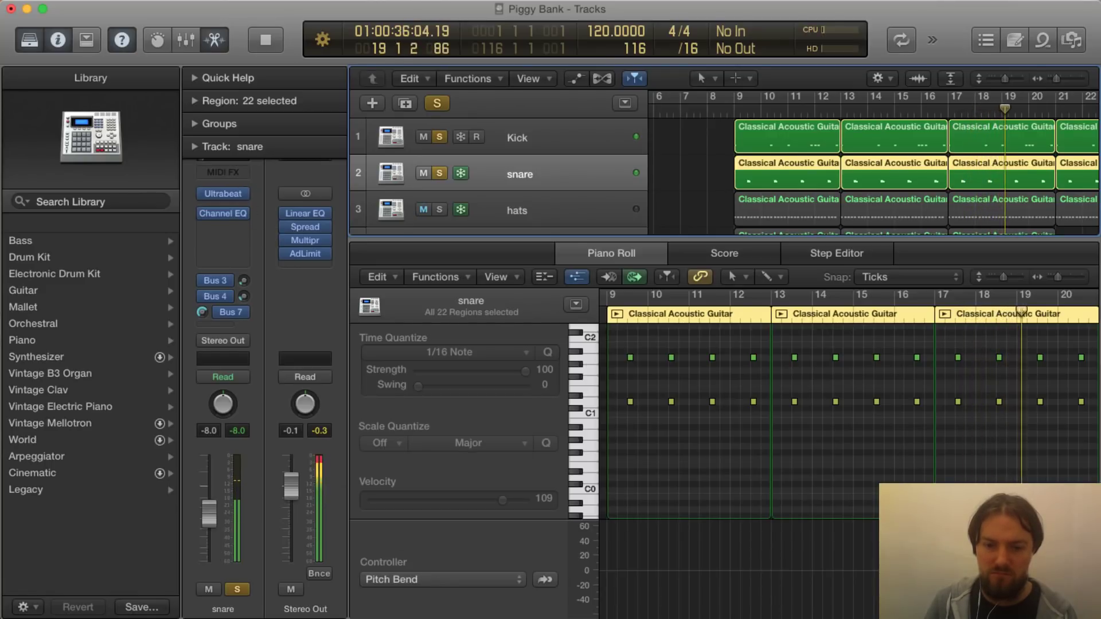
drag(412, 618, 413, 617)
Step: Inspect the snare track's Channel EQ, stop playback at about bar 22 and close the EQ
click(232, 183)
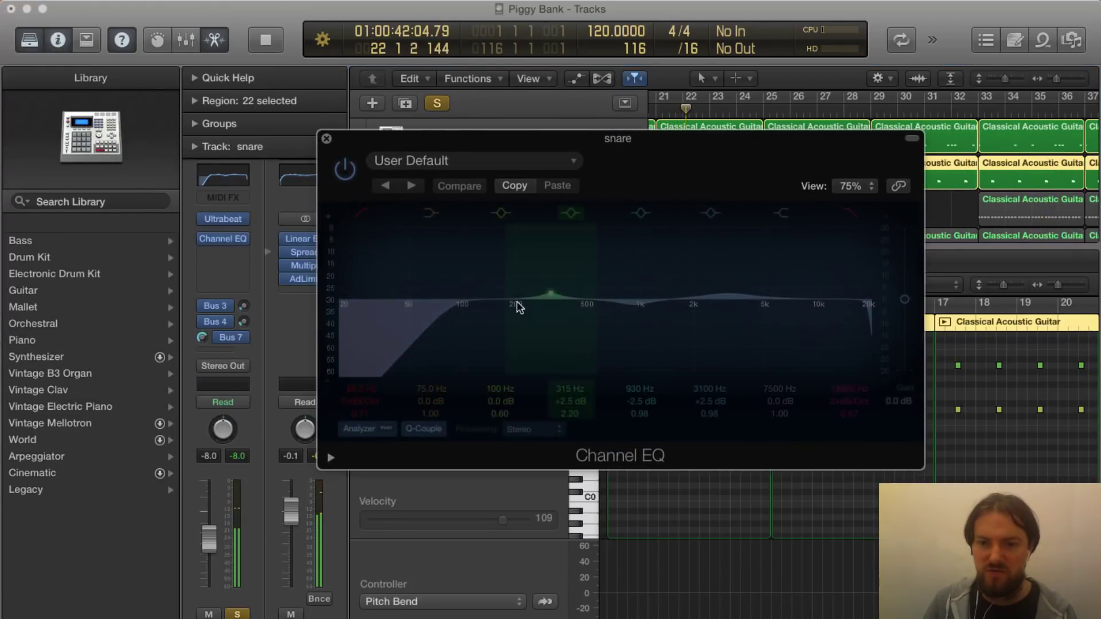
key(space)
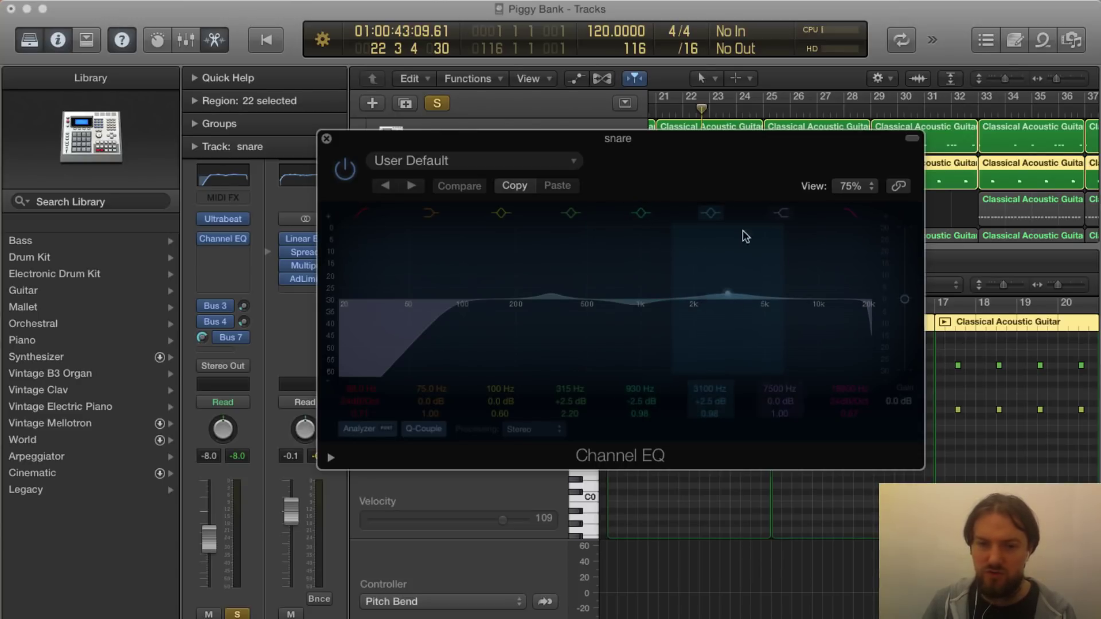
click(326, 139)
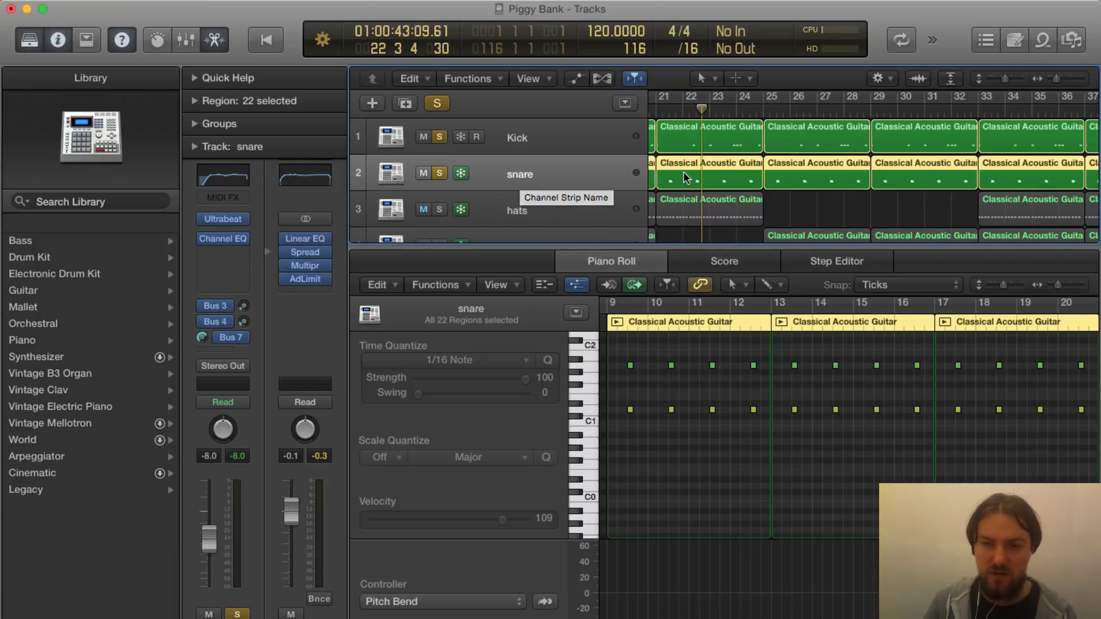
Step: Bring the snare regions from bar 9 into view and audition the upper and lower snare note rows in the Piano Roll
key(e)
scroll(672, 158, left, 10)
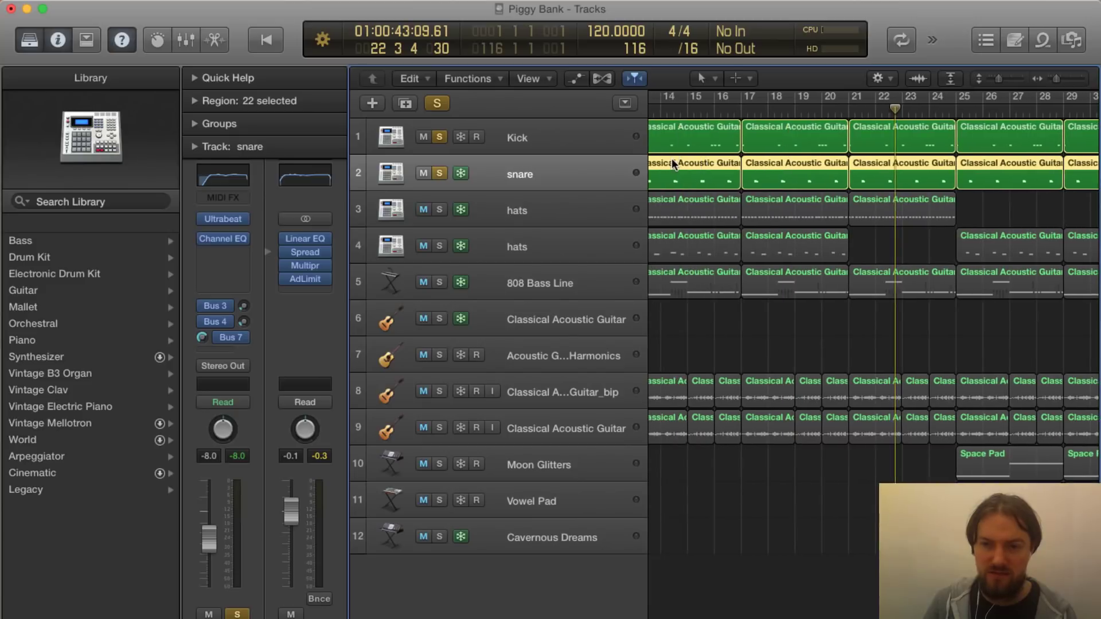
key(e)
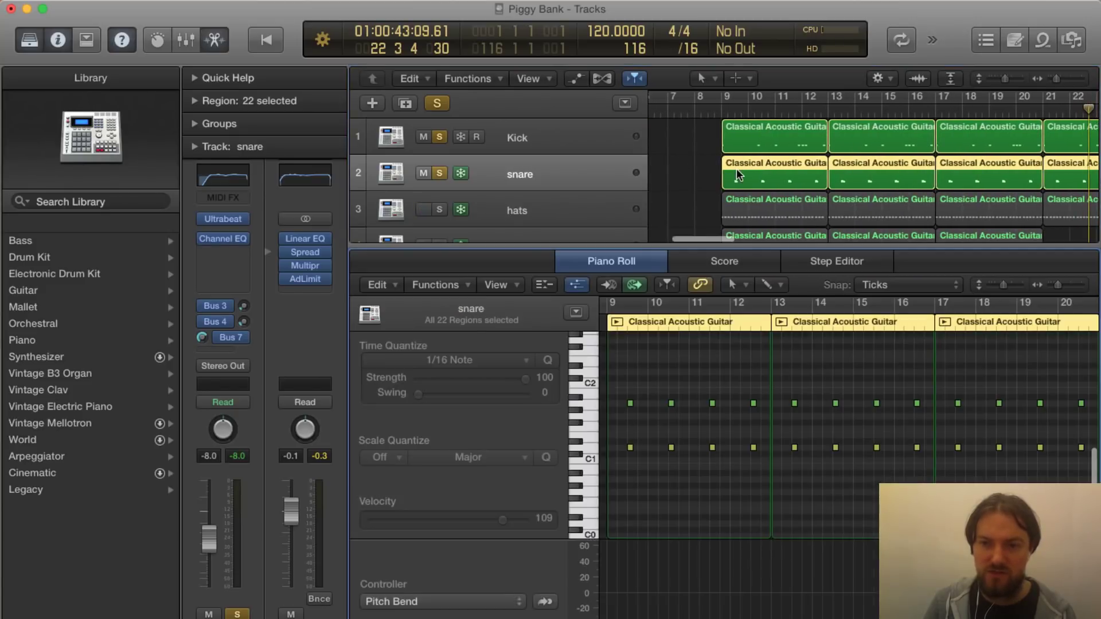
click(590, 405)
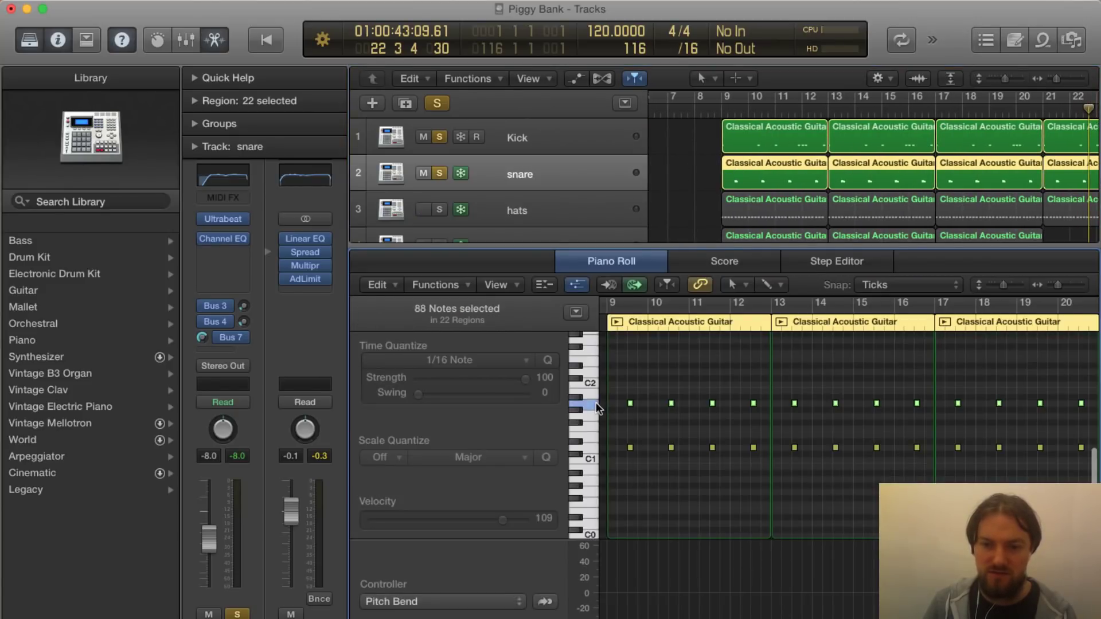
click(587, 449)
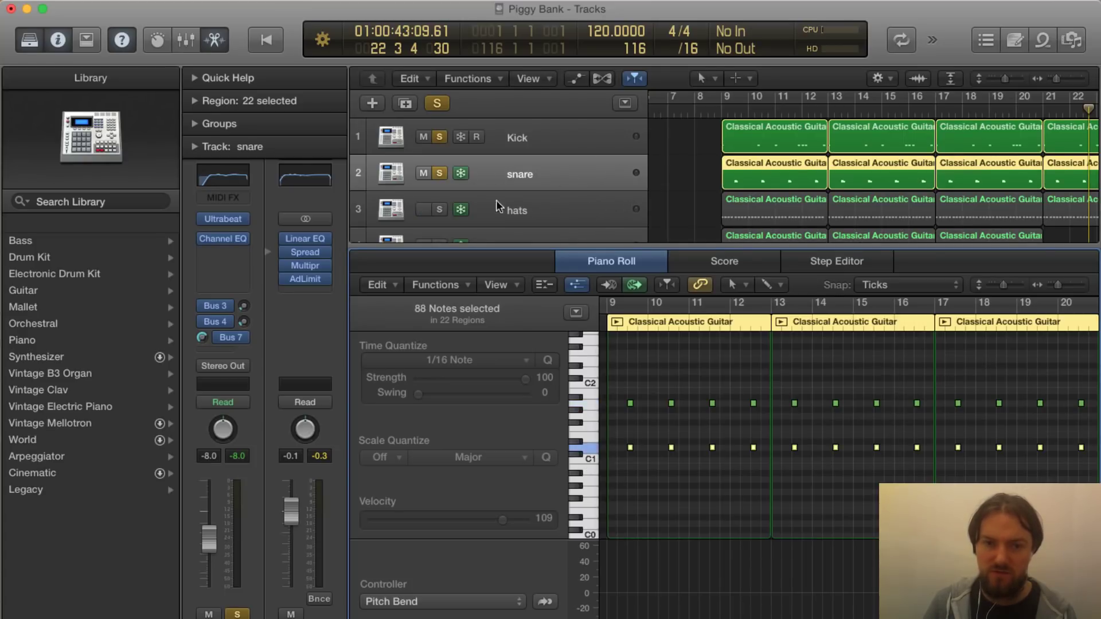
Step: Select the first hats track, move the solo to it from the Kick and snare tracks, and play it from bar 9
click(524, 211)
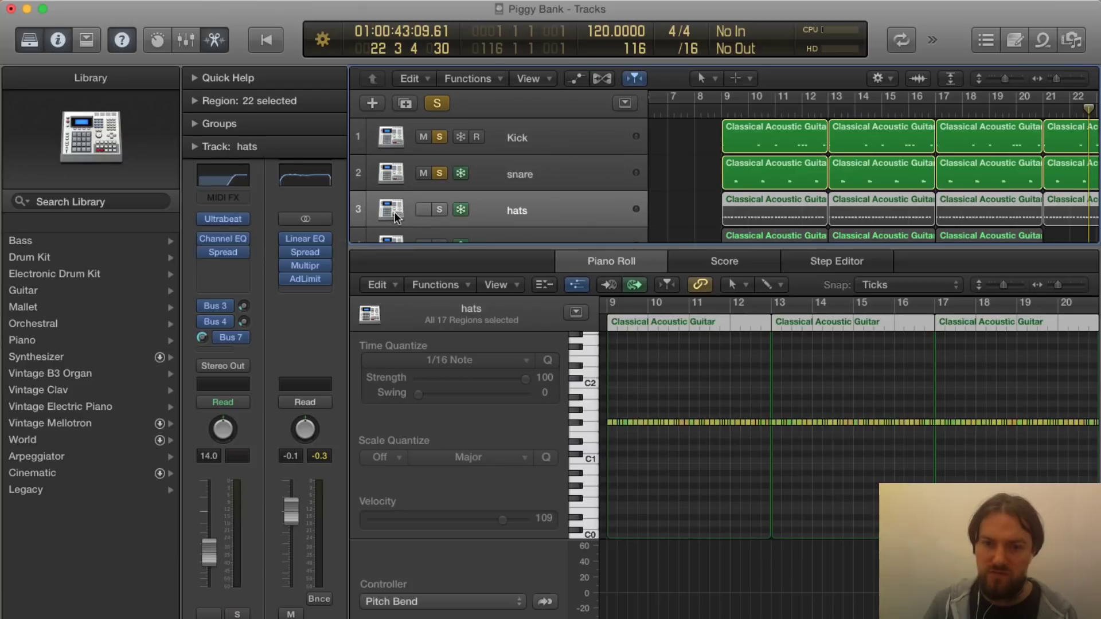
click(440, 174)
click(440, 136)
click(720, 107)
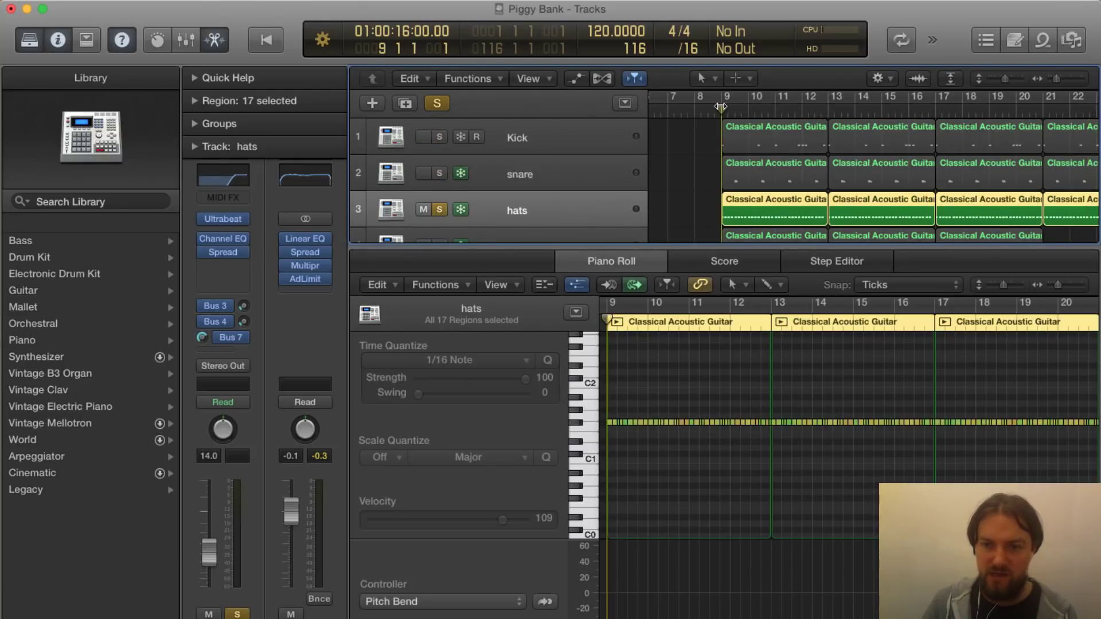
key(space)
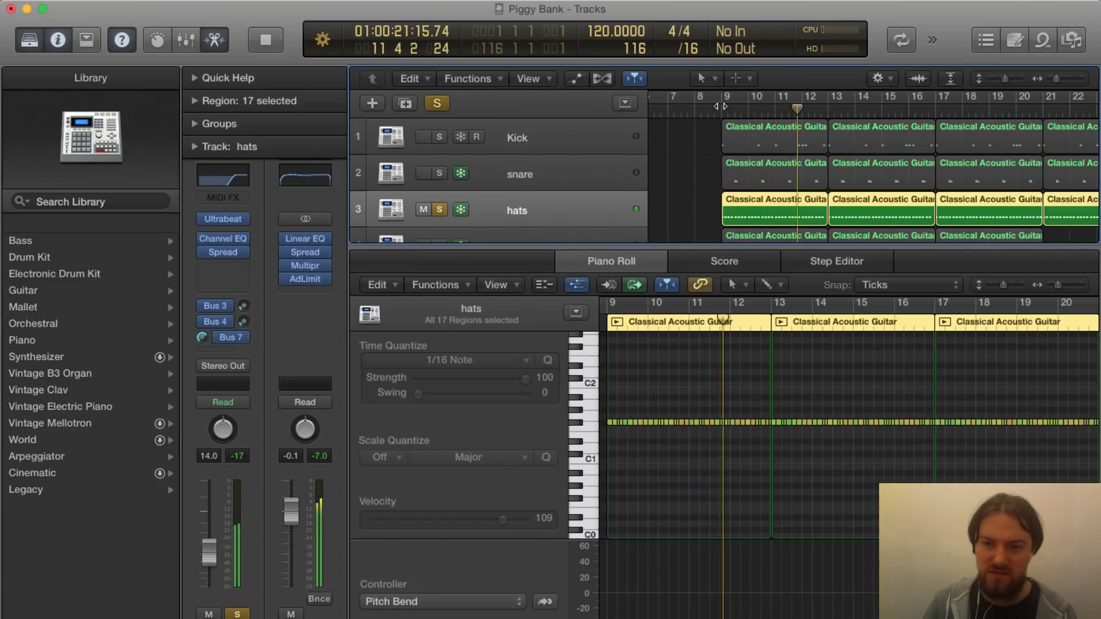
Step: Solo the second hats track together with the first one and play both from bar 9
scroll(563, 205, down, 3)
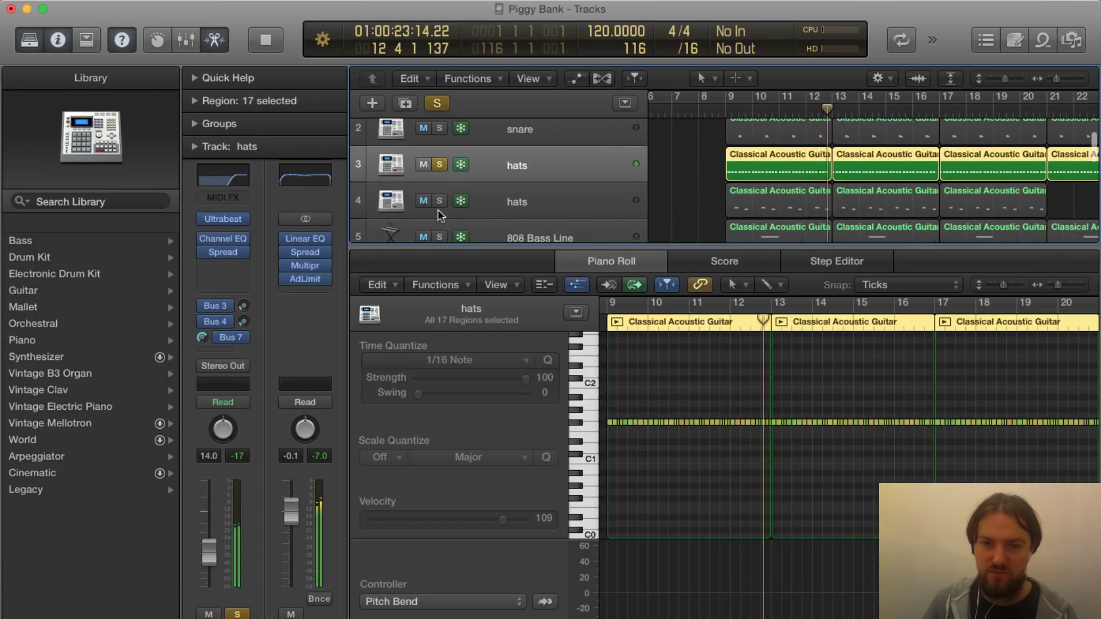
click(439, 201)
key(space)
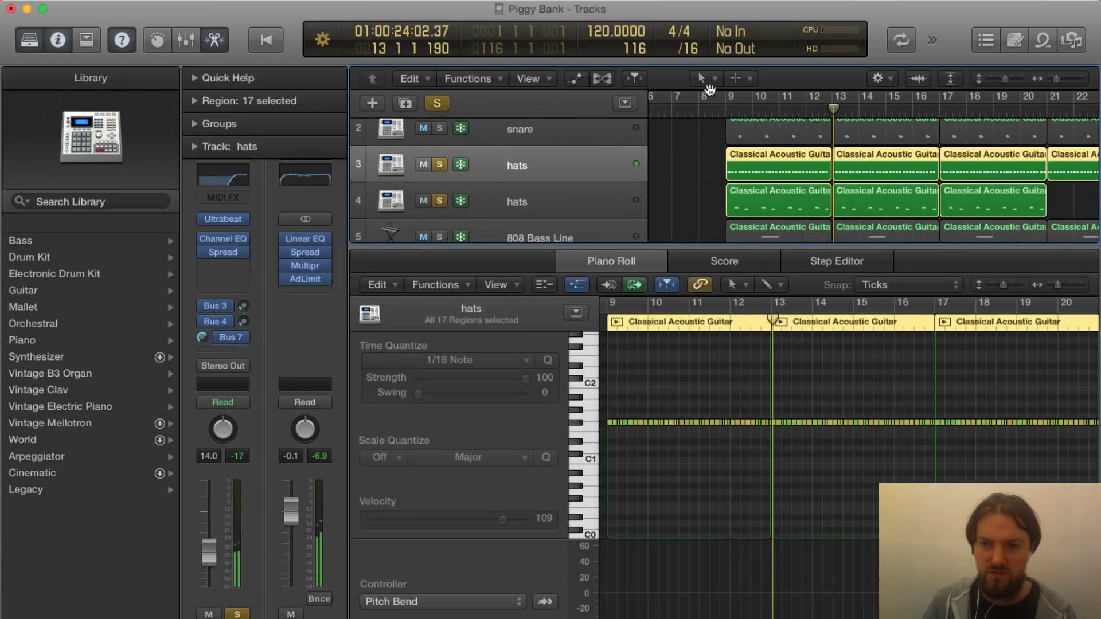
scroll(717, 101, right, 1)
click(725, 109)
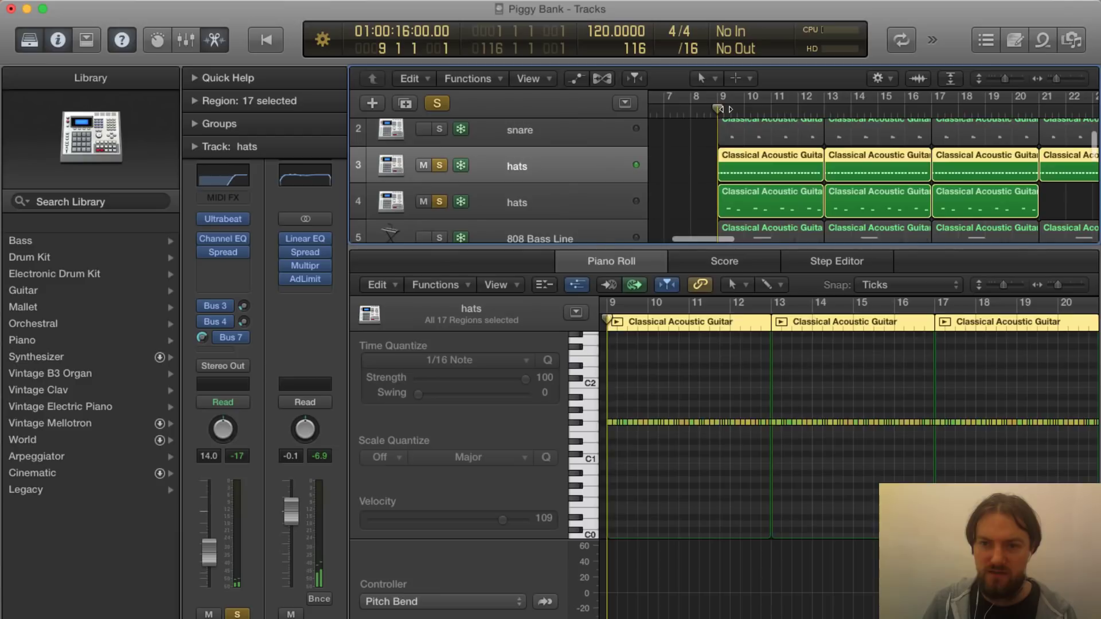
key(space)
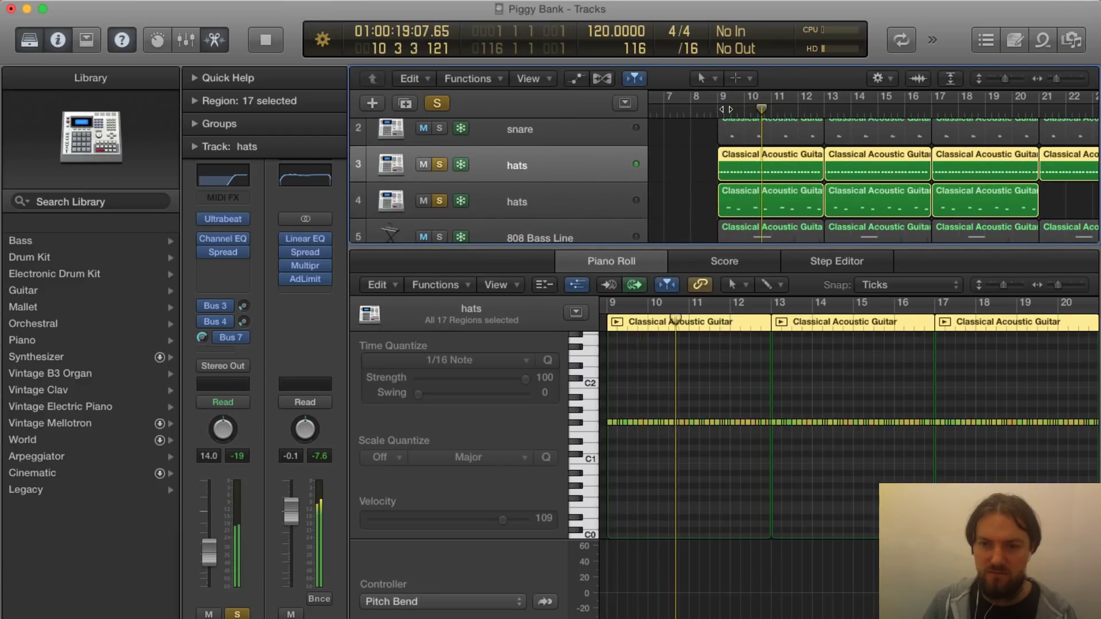
Step: Turn off the solo on both hats tracks, unfreeze the second one and play from bar 9
click(446, 164)
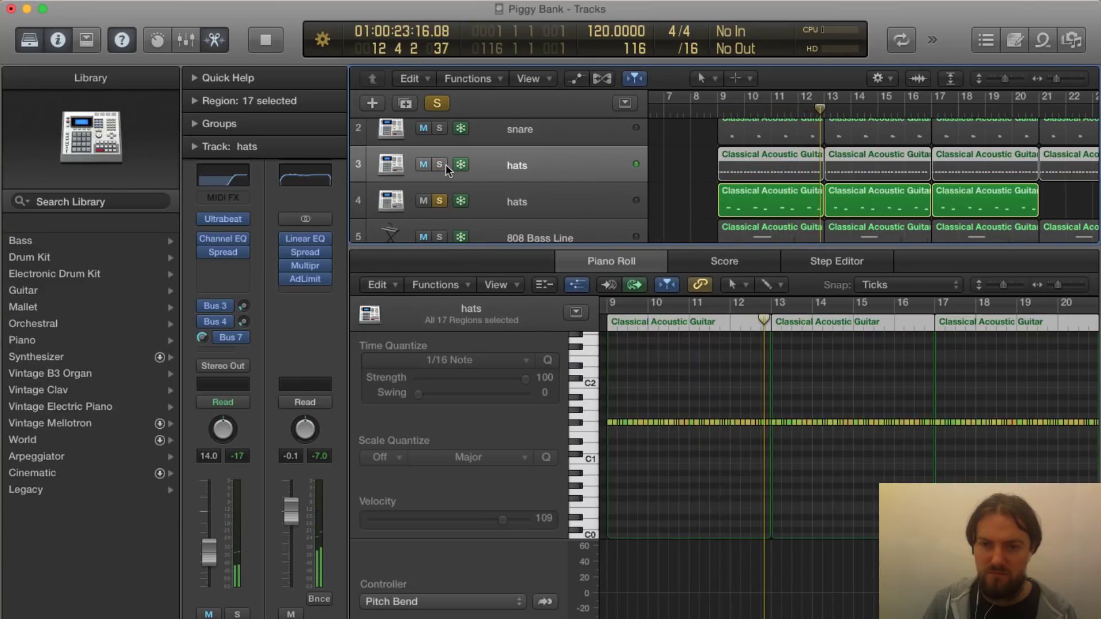
click(443, 202)
scroll(516, 194, down, 1)
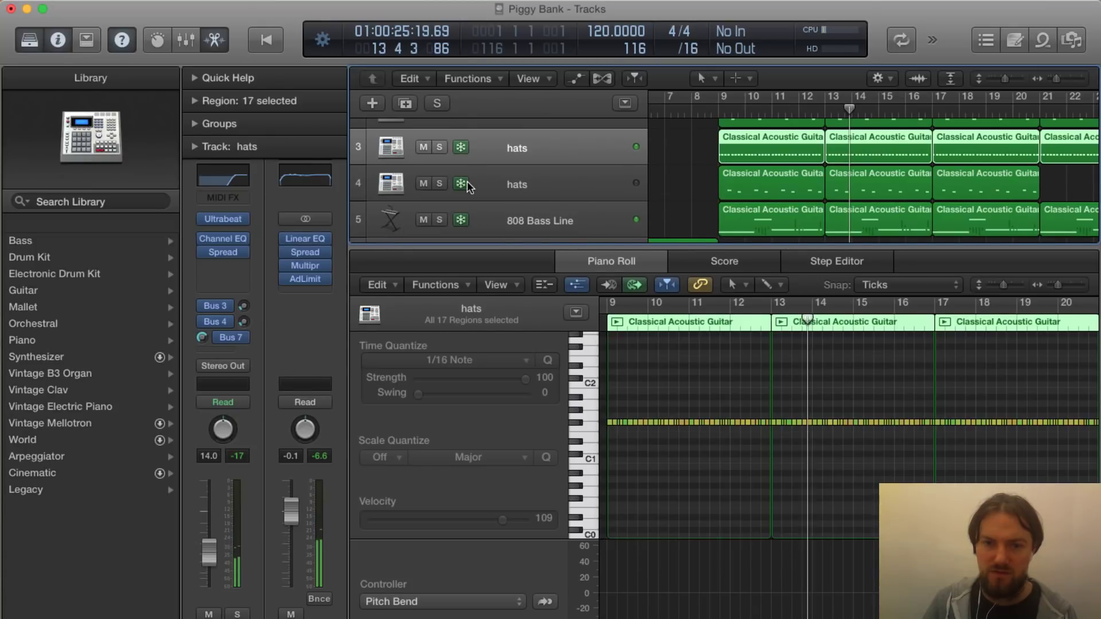
click(720, 109)
key(space)
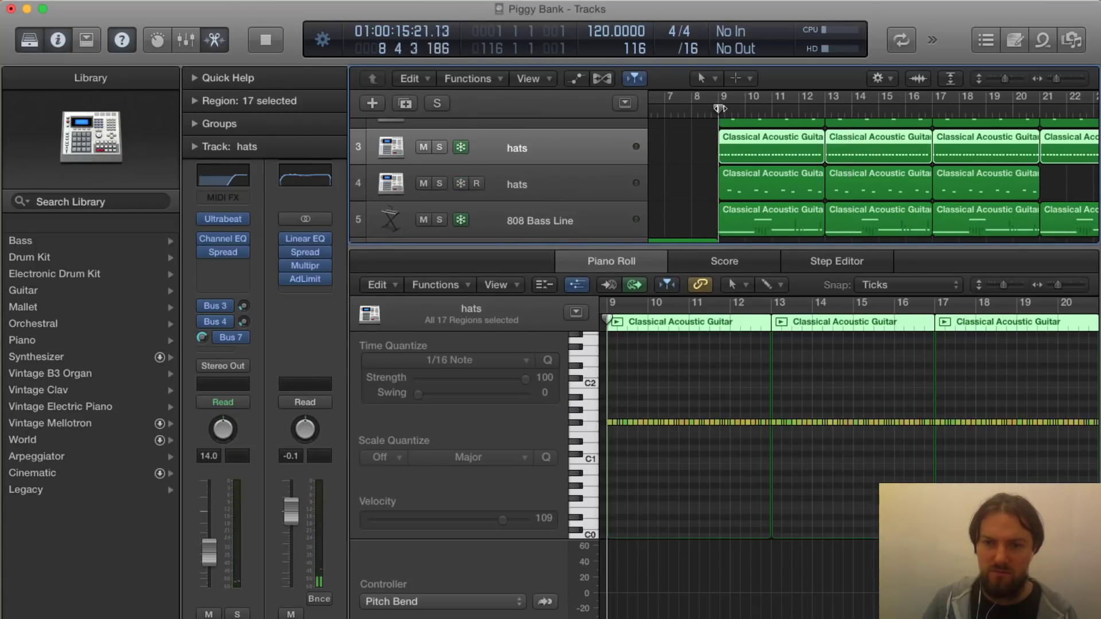
Step: Solo the second hats track, play it to about bar 11 and show its first region's notes in the Piano Roll
click(440, 184)
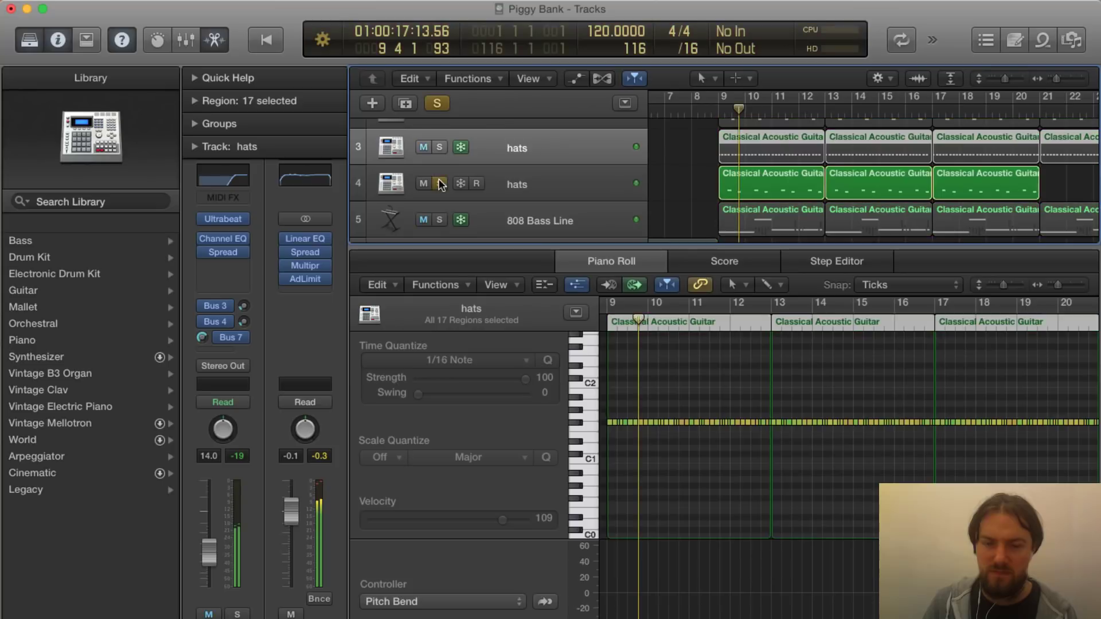
key(space)
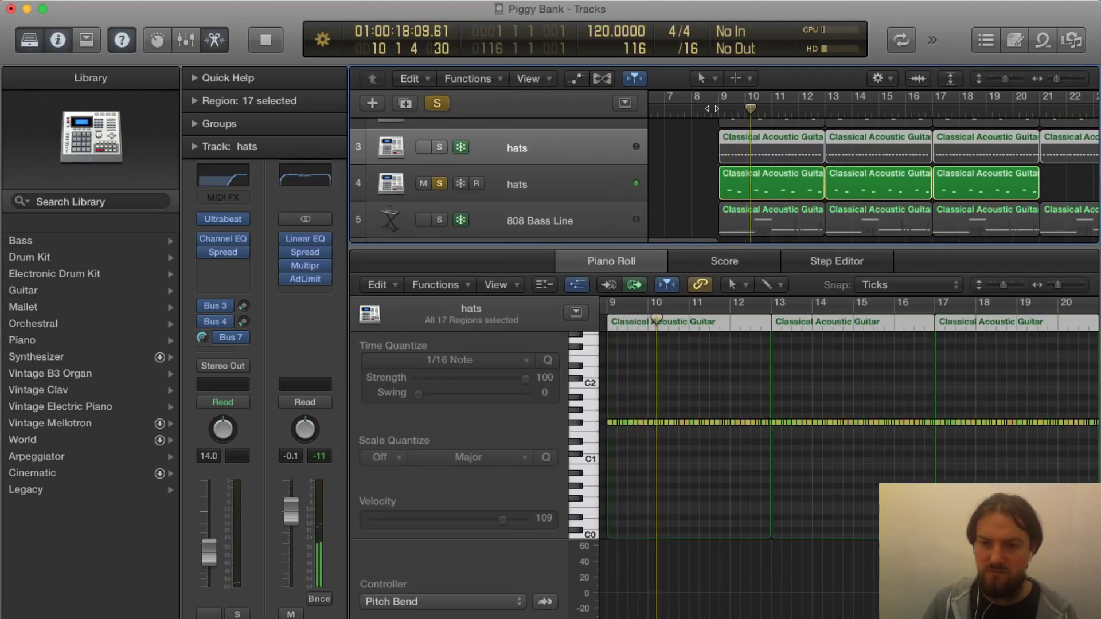
key(space)
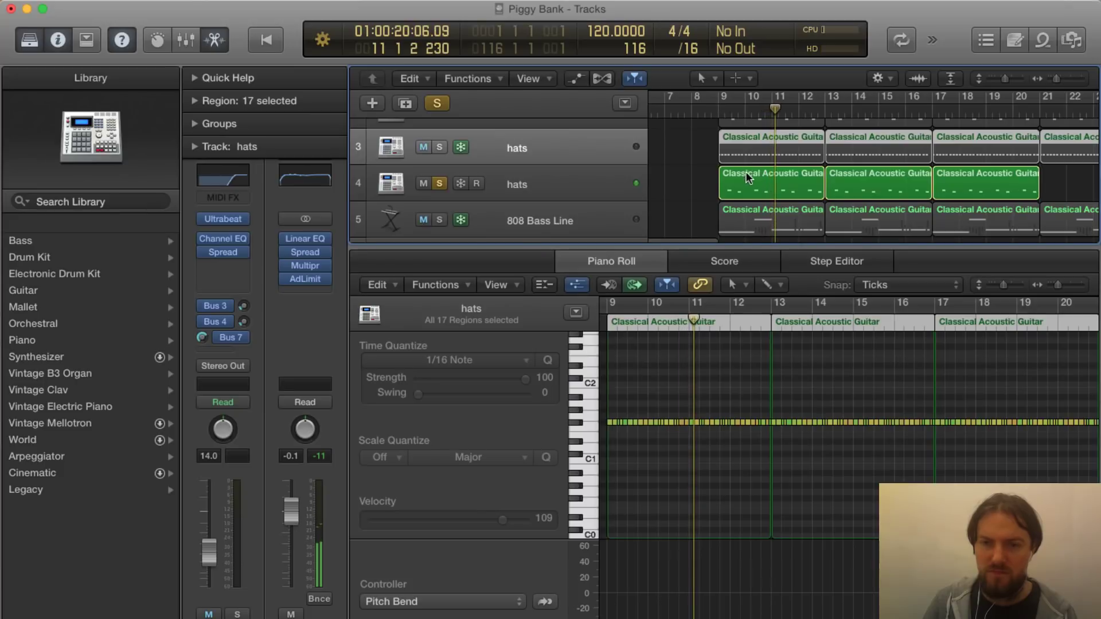
click(759, 194)
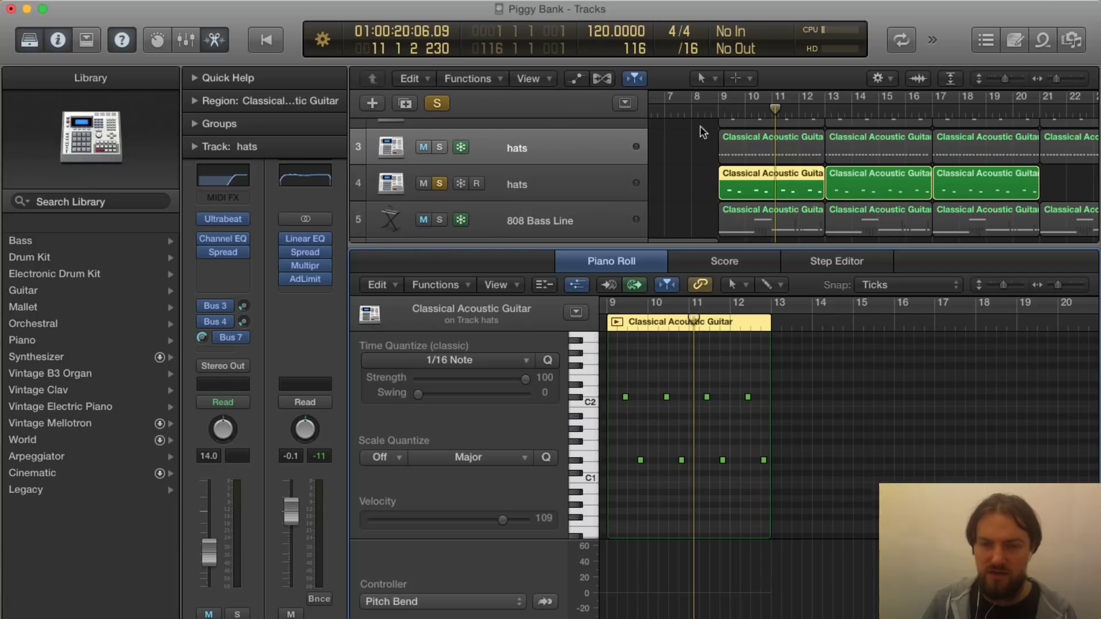
Step: Add the first hats, snare and Kick tracks to the solo so all four drum tracks are soloed
click(436, 146)
scroll(433, 145, up, 3)
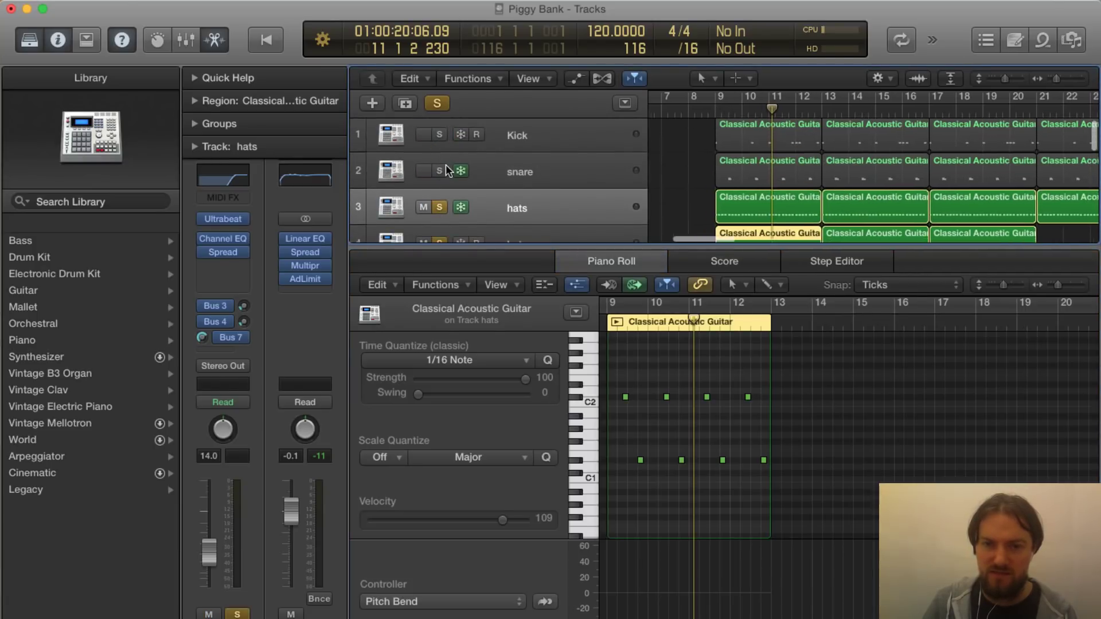
click(439, 171)
click(439, 134)
scroll(673, 122, down, 1)
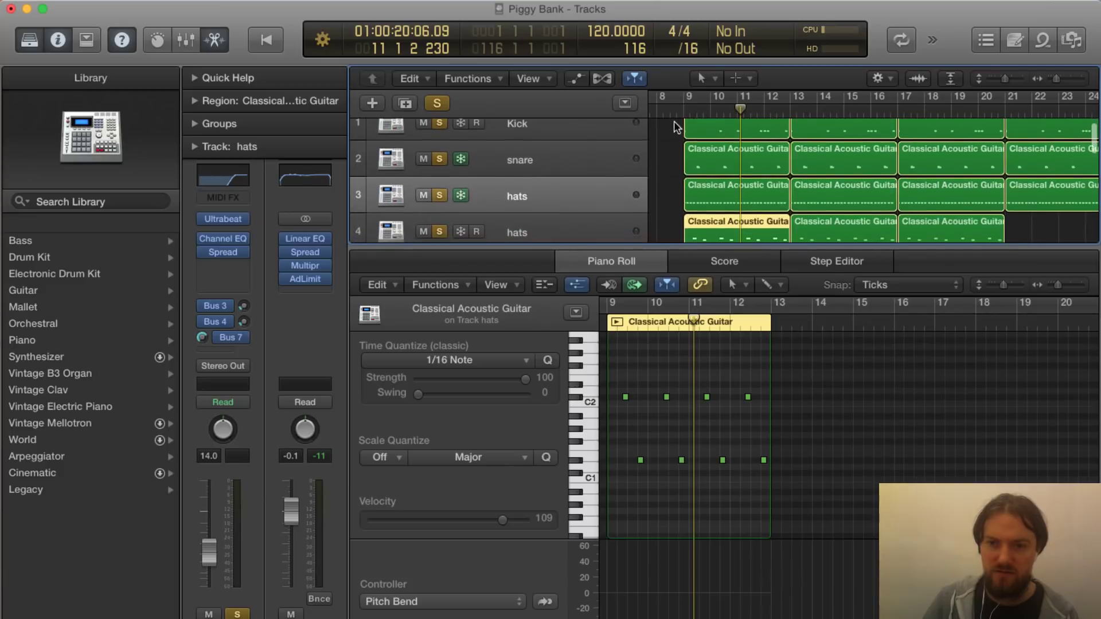
scroll(682, 112, right, 1)
scroll(687, 106, left, 2)
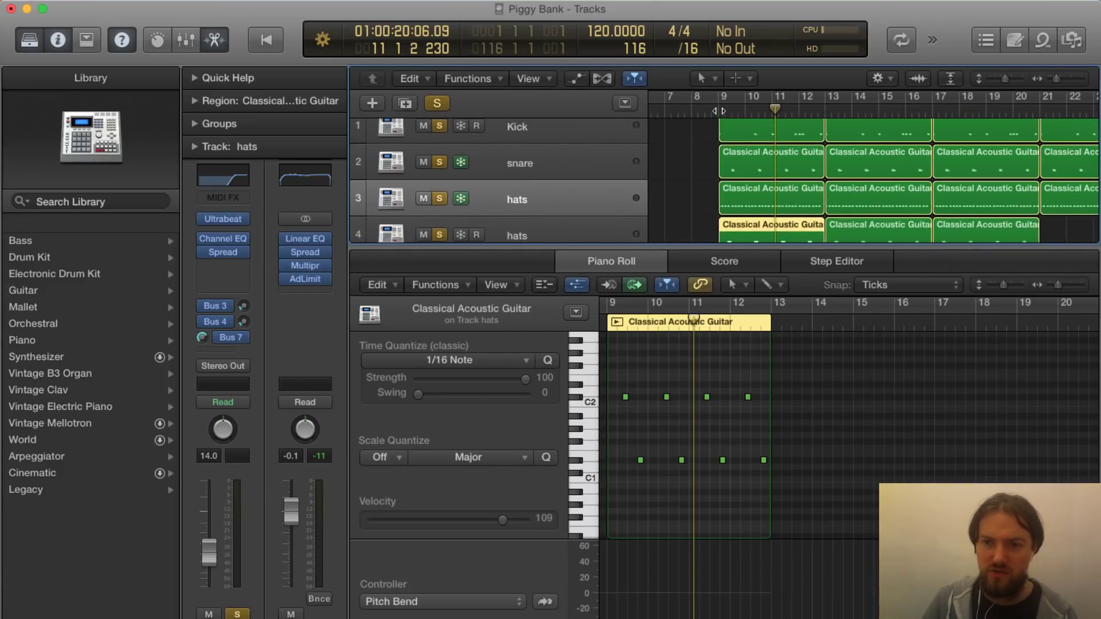
Step: Hide the Piano Roll and play the soloed drum tracks from bar 9 to about bar 17
key(e)
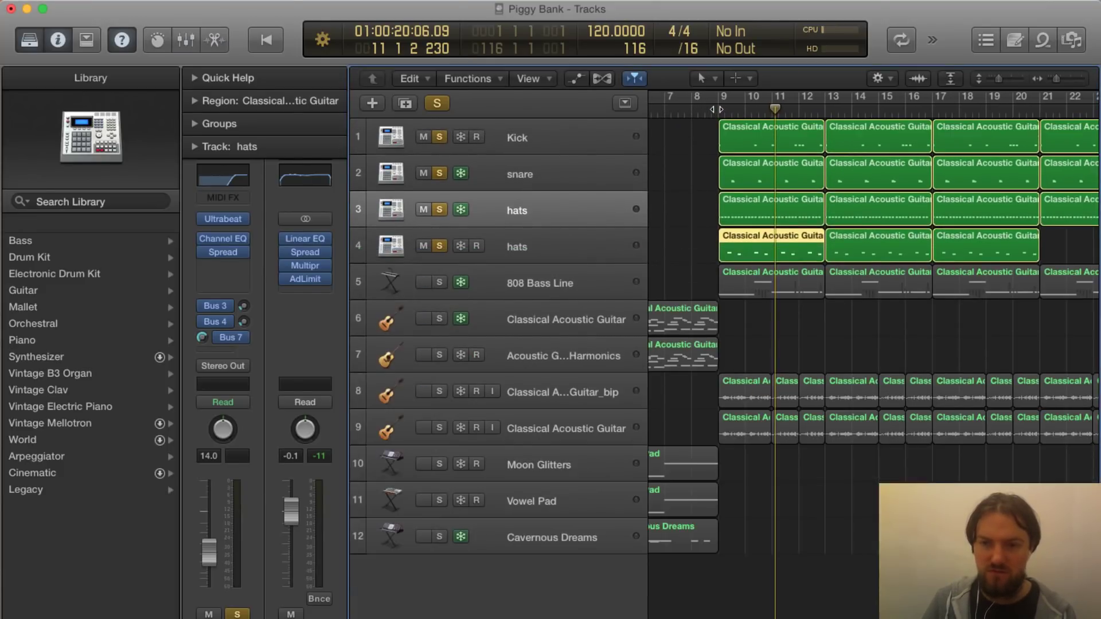
click(716, 109)
key(space)
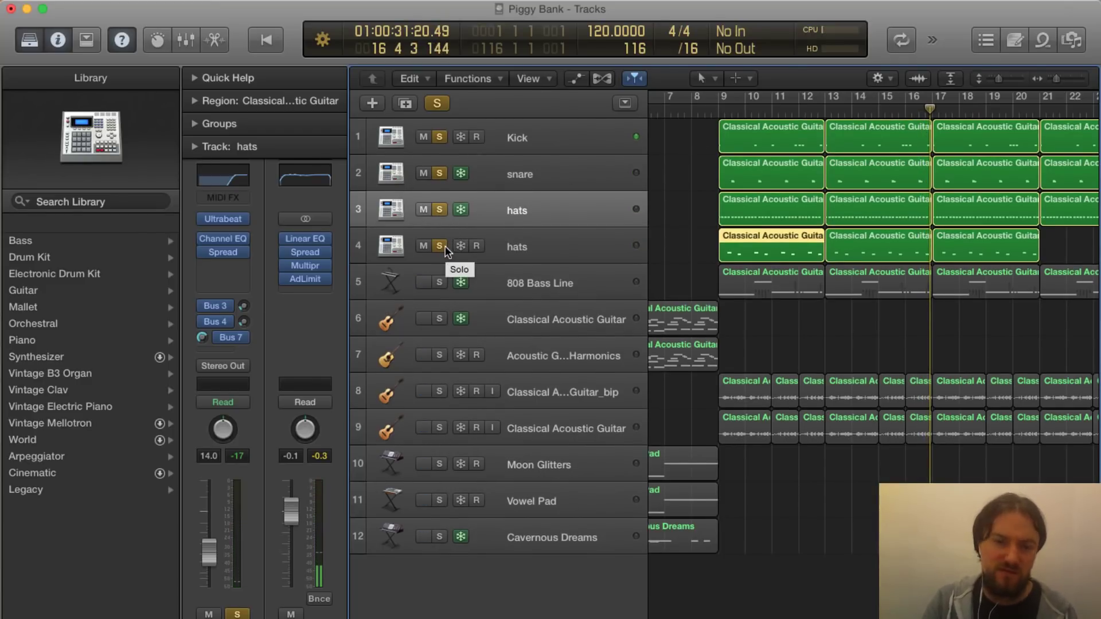
Step: Move the solo from the Kick, snare and both hats tracks to the 808 Bass Line track
scroll(445, 245, left, 1)
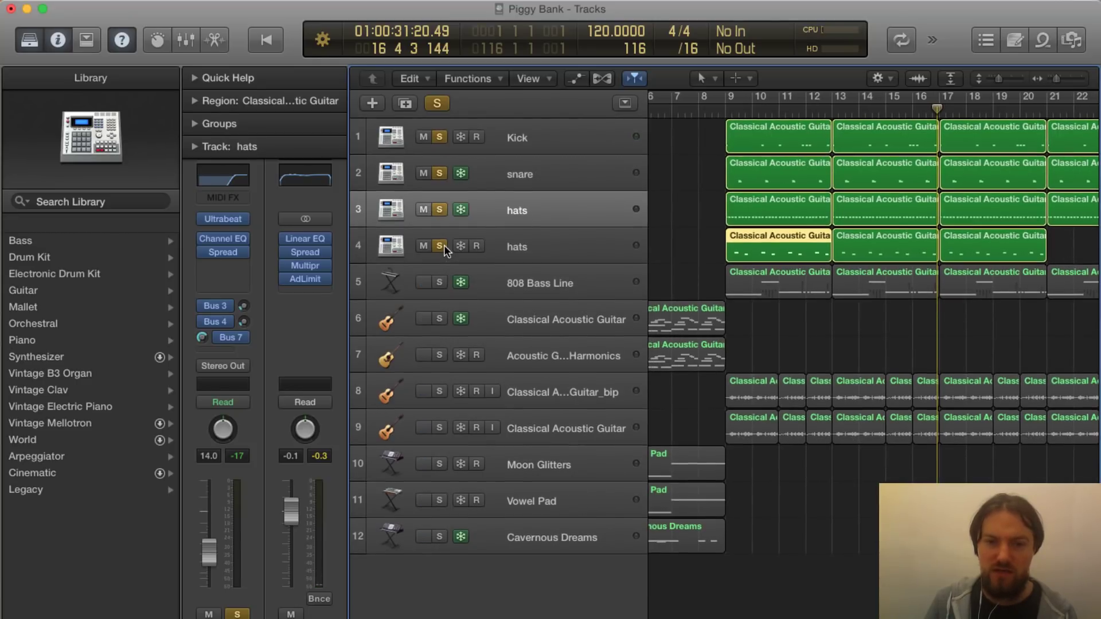
scroll(468, 220, left, 1)
scroll(466, 218, left, 4)
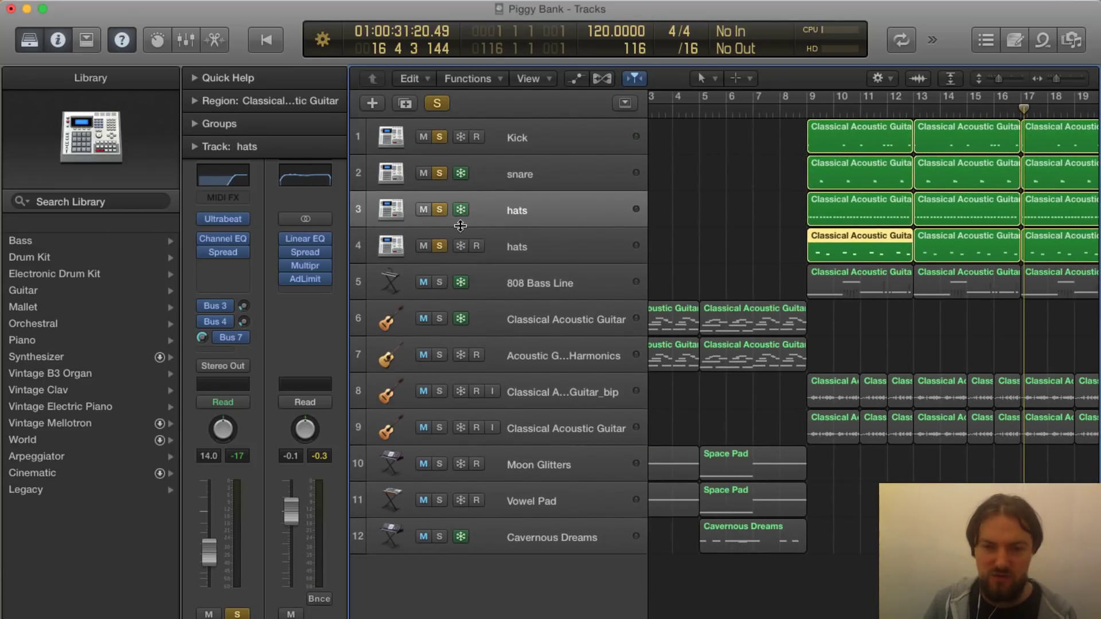
scroll(707, 206, left, 1)
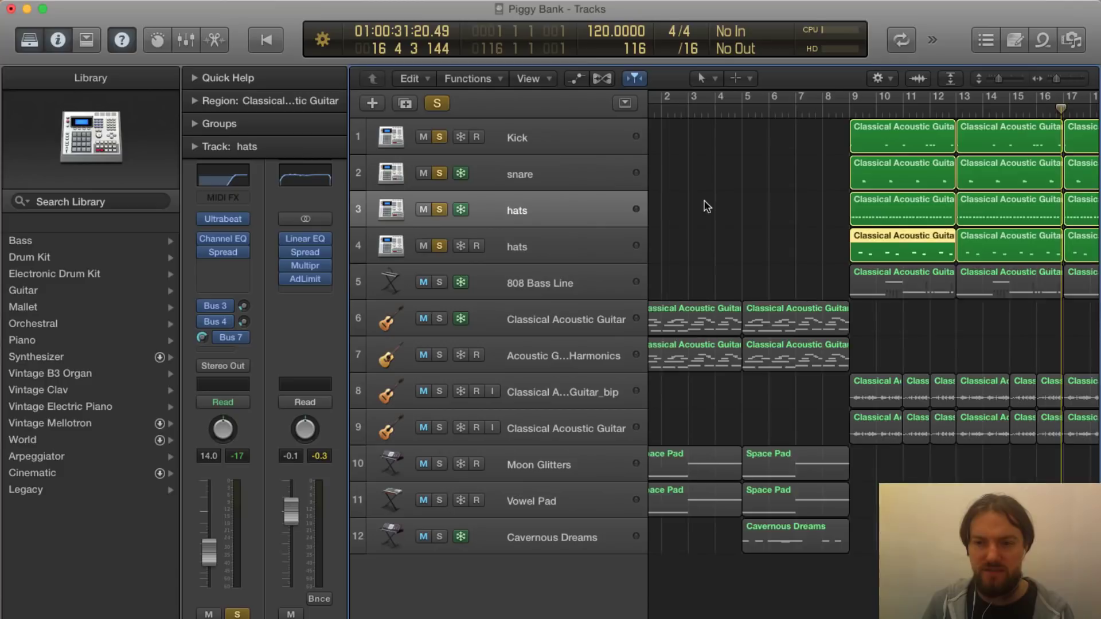
scroll(707, 206, right, 7)
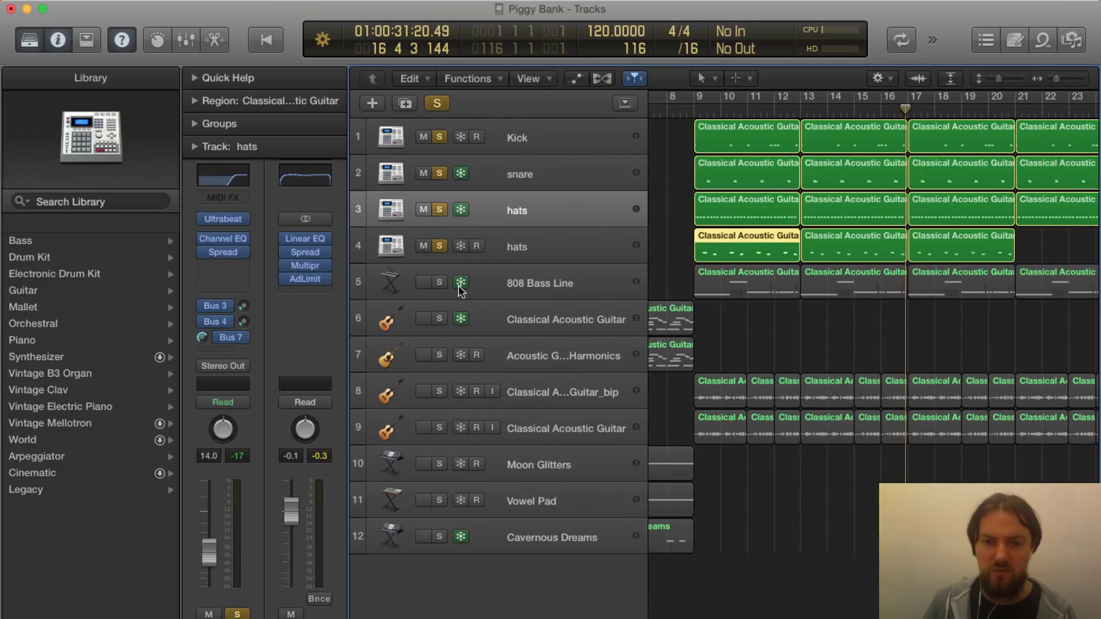
click(438, 283)
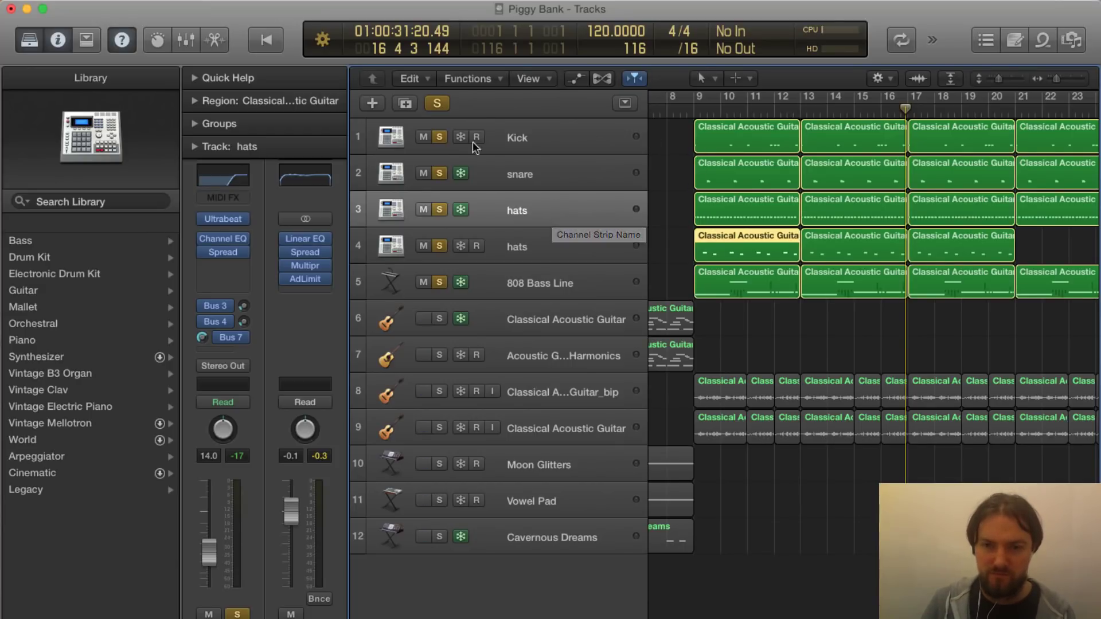
click(439, 137)
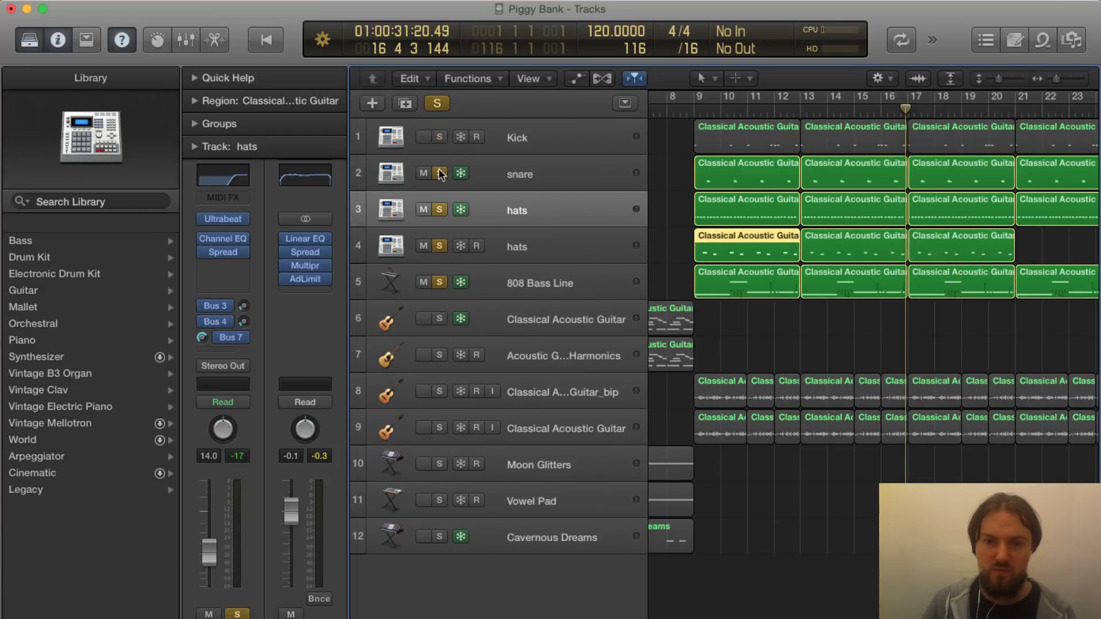
click(439, 173)
click(439, 209)
click(439, 246)
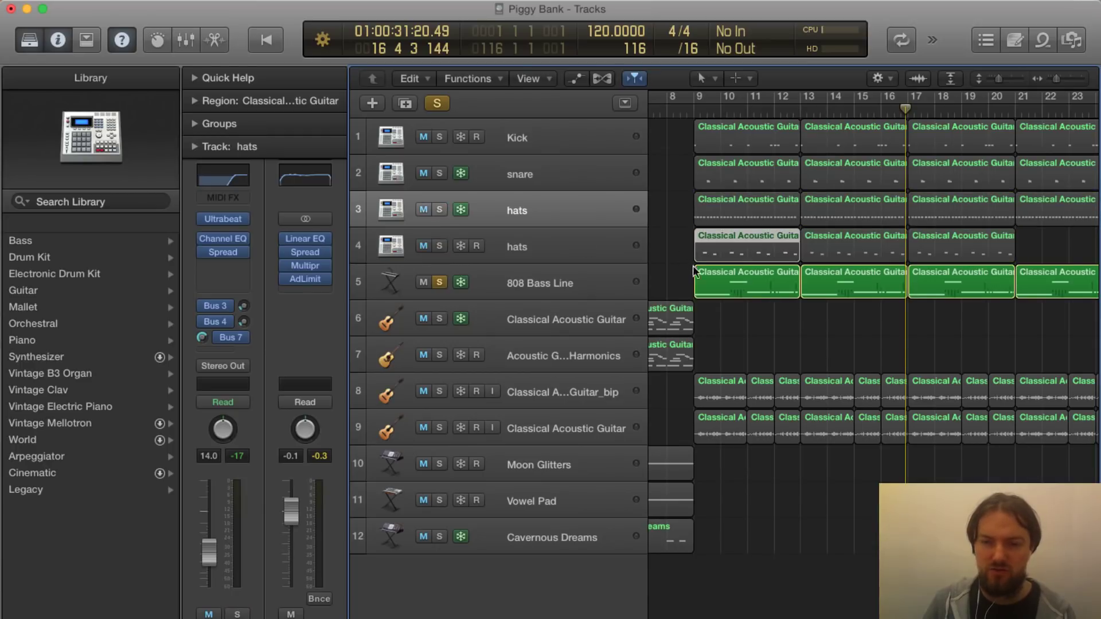
Step: Open the first two 808 Bass Line regions in the Piano Roll and zoom so bars 9 to 17 fit
double_click(731, 276)
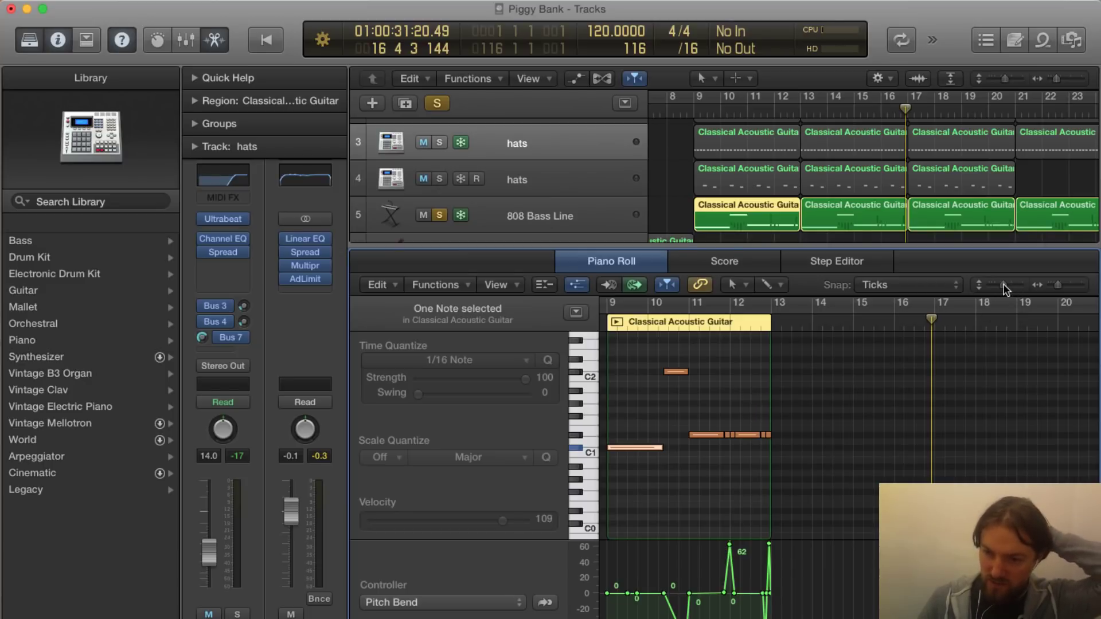
drag(1004, 283, 1062, 283)
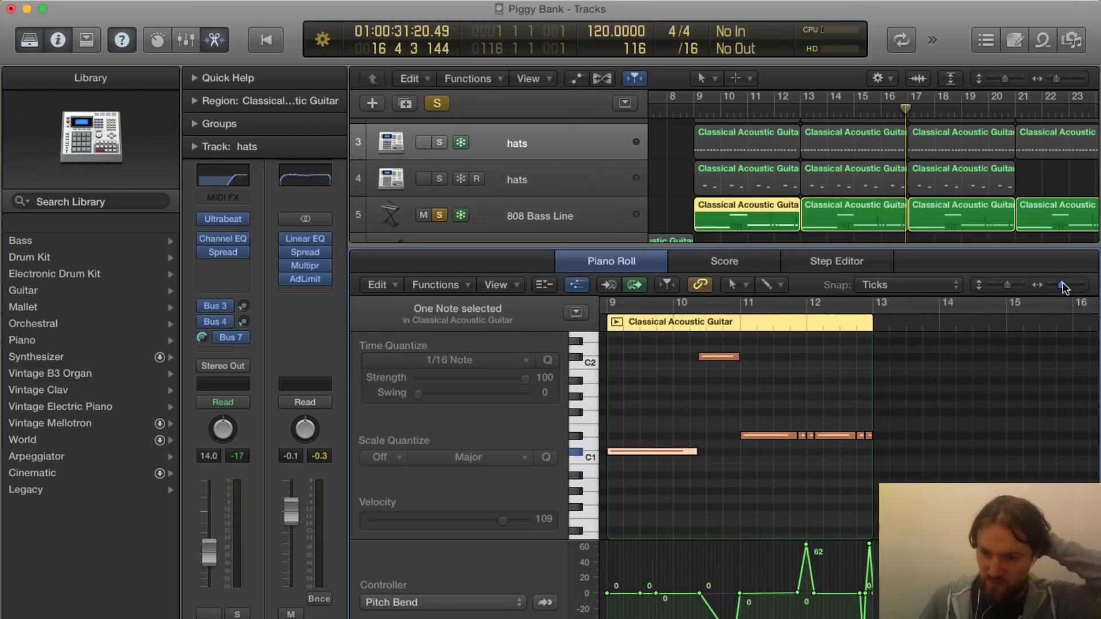
click(642, 218)
click(795, 226)
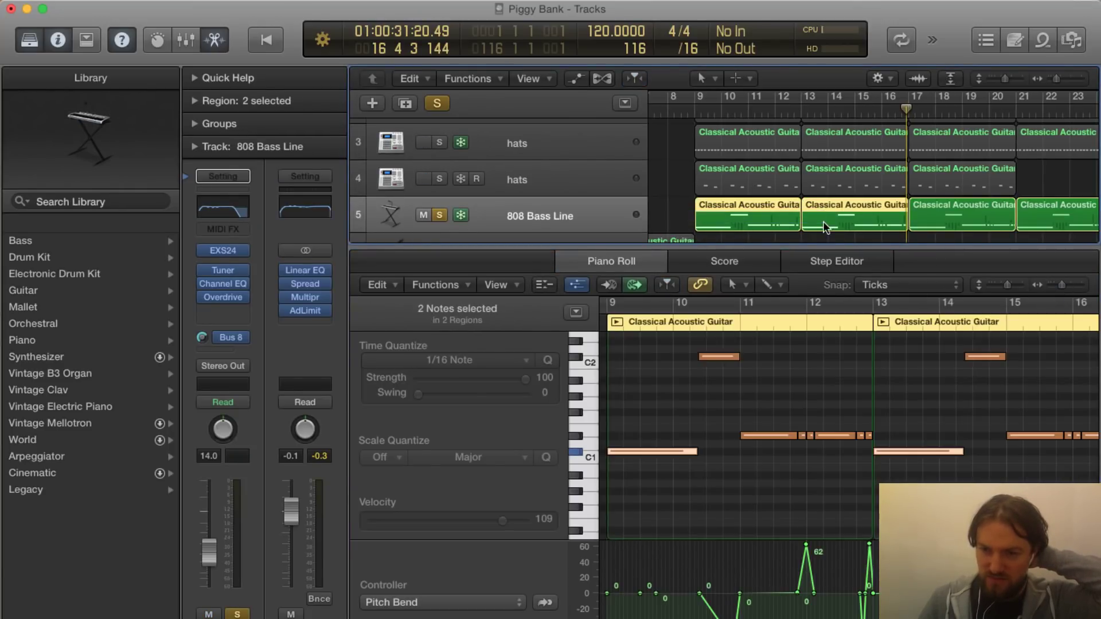
drag(1061, 286, 1057, 283)
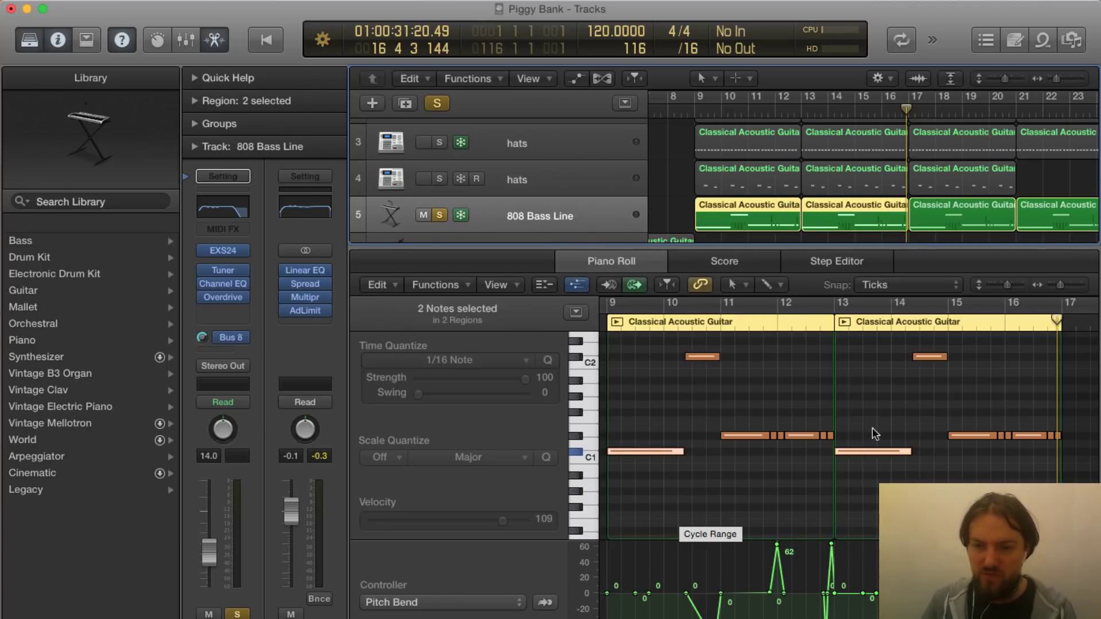
Step: Play the soloed 808 bass line from bar 9 and stop just past bar 17
click(694, 110)
key(space)
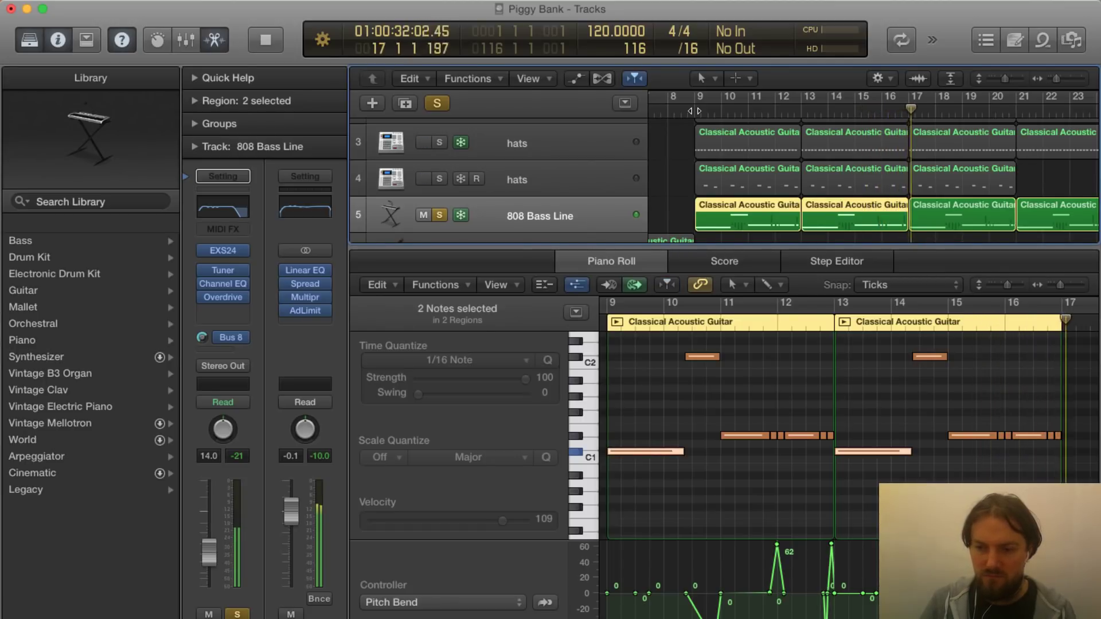
key(space)
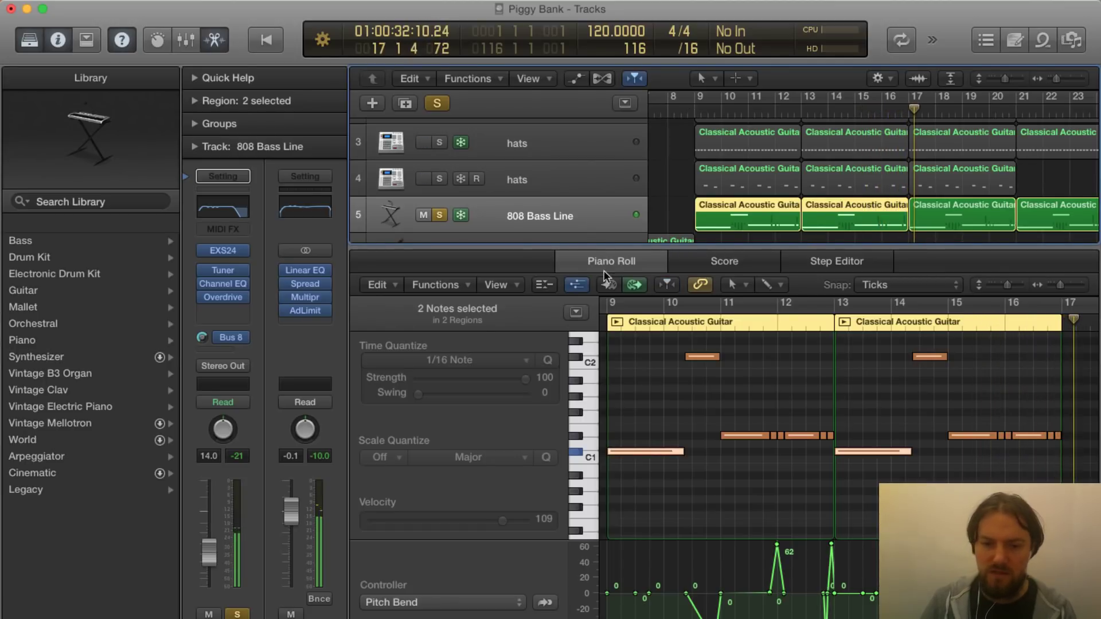
Step: Look through the Piano Roll's available controller types and keep Pitch Bend as the displayed controller
click(480, 602)
click(525, 563)
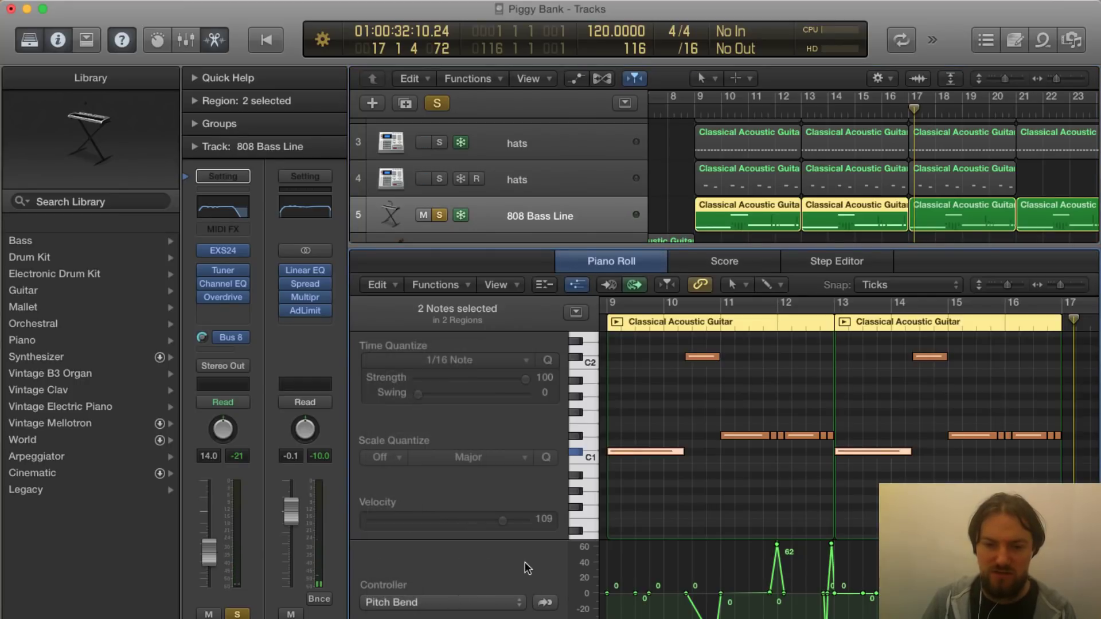
click(487, 601)
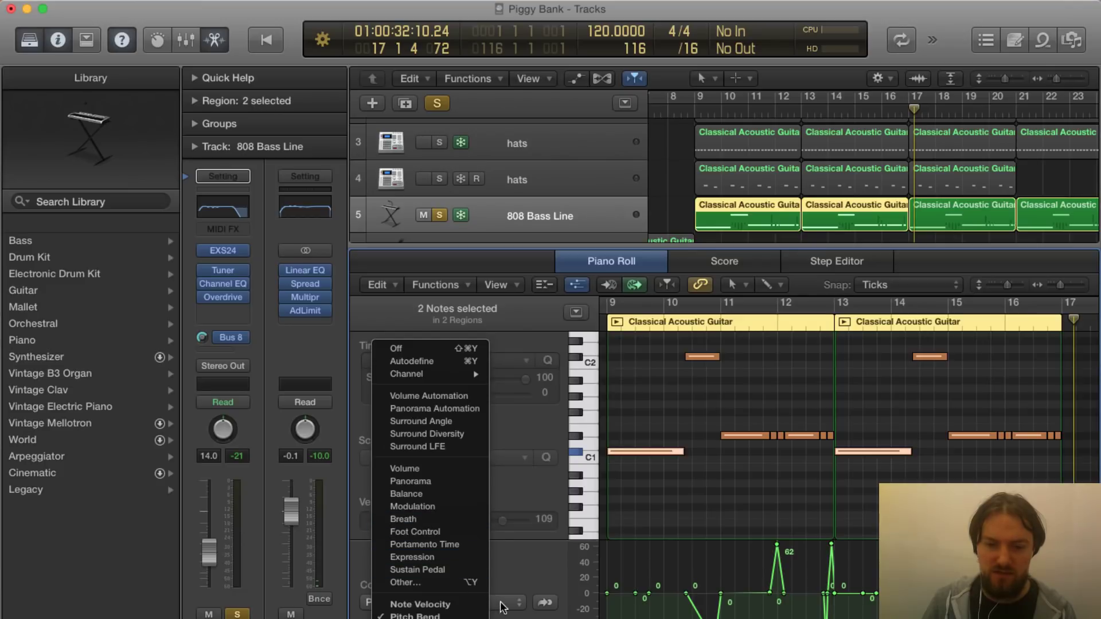
click(517, 579)
click(467, 603)
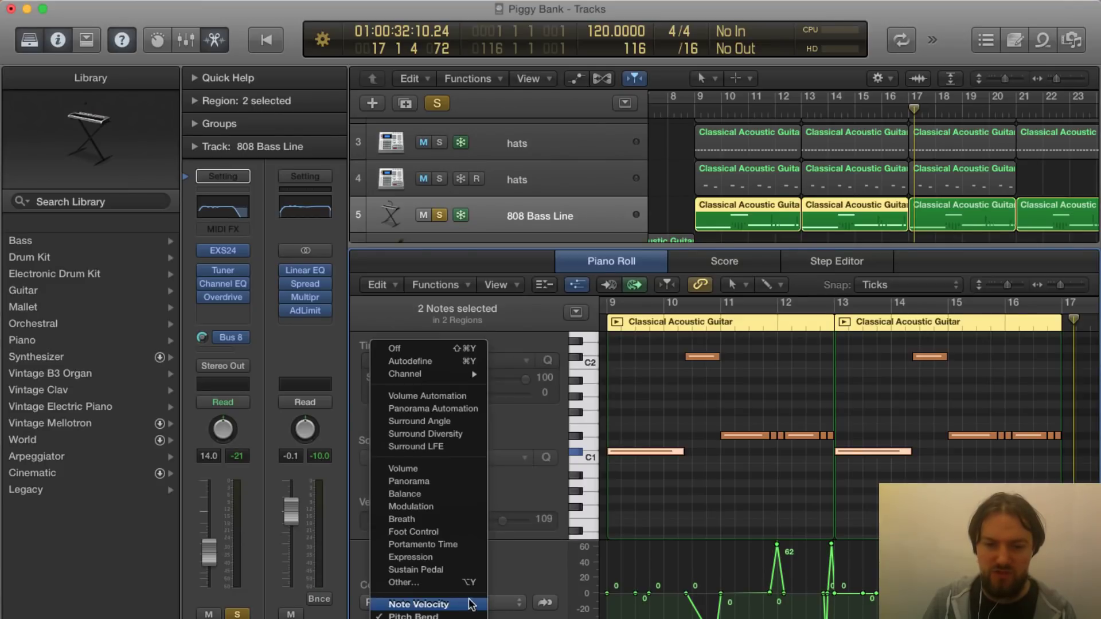
click(539, 551)
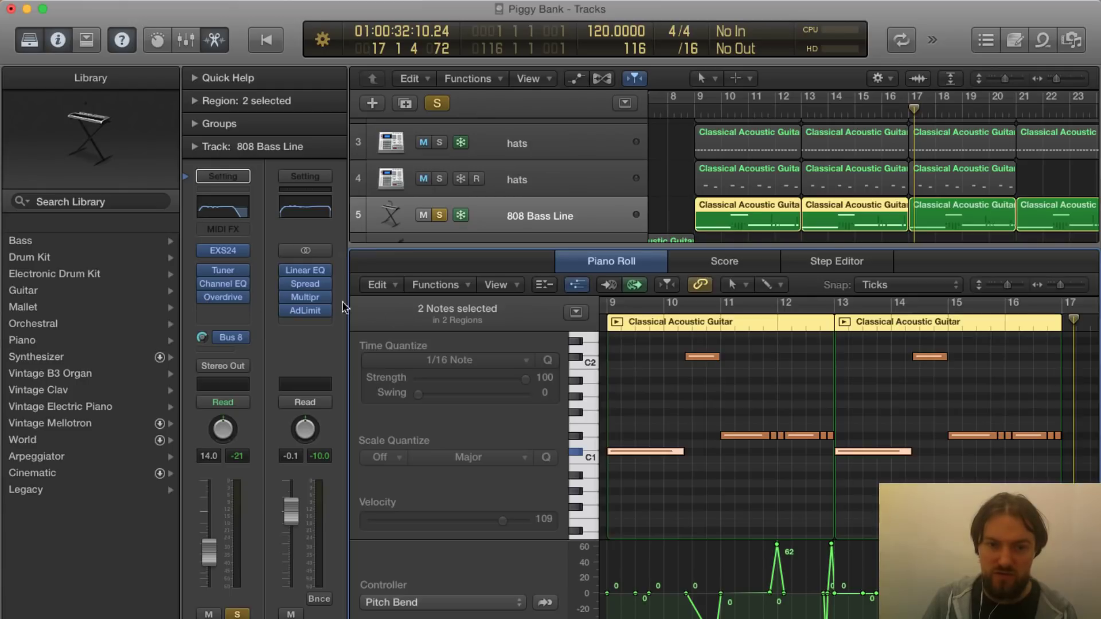
Step: Open the 808 Bass Line's Channel EQ, examine its curve and bands, and close it
click(213, 205)
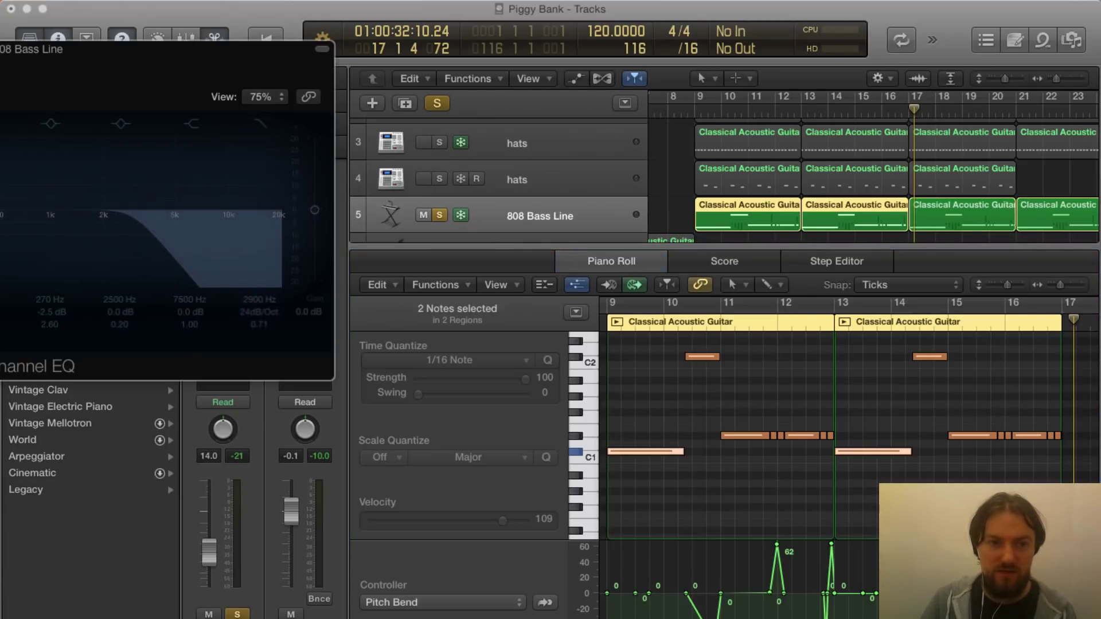
drag(0, 48, 551, 191)
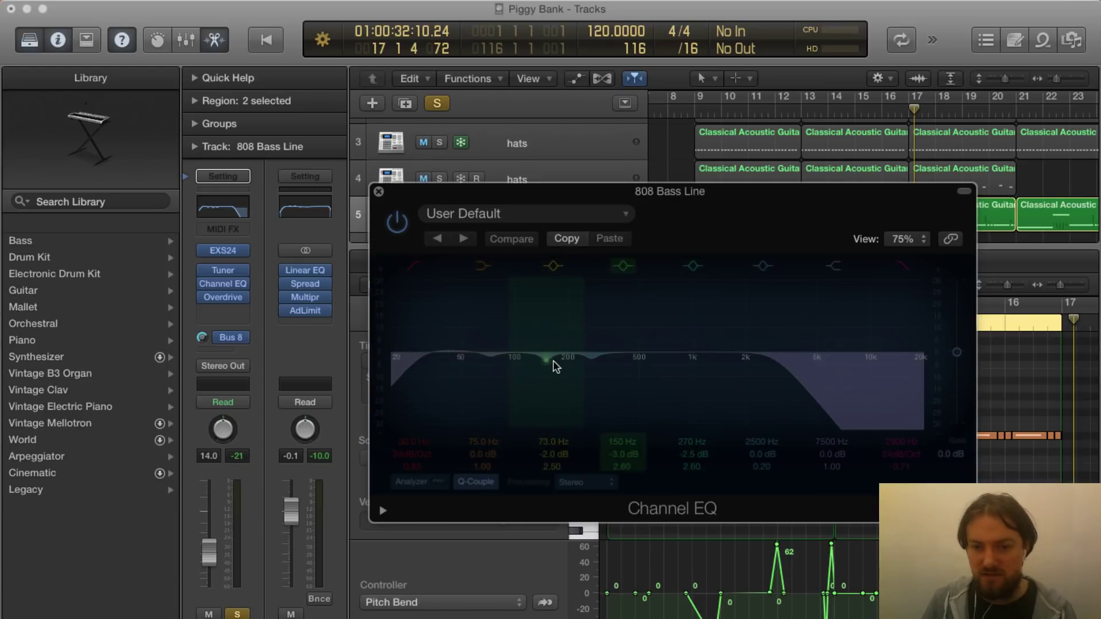
click(379, 192)
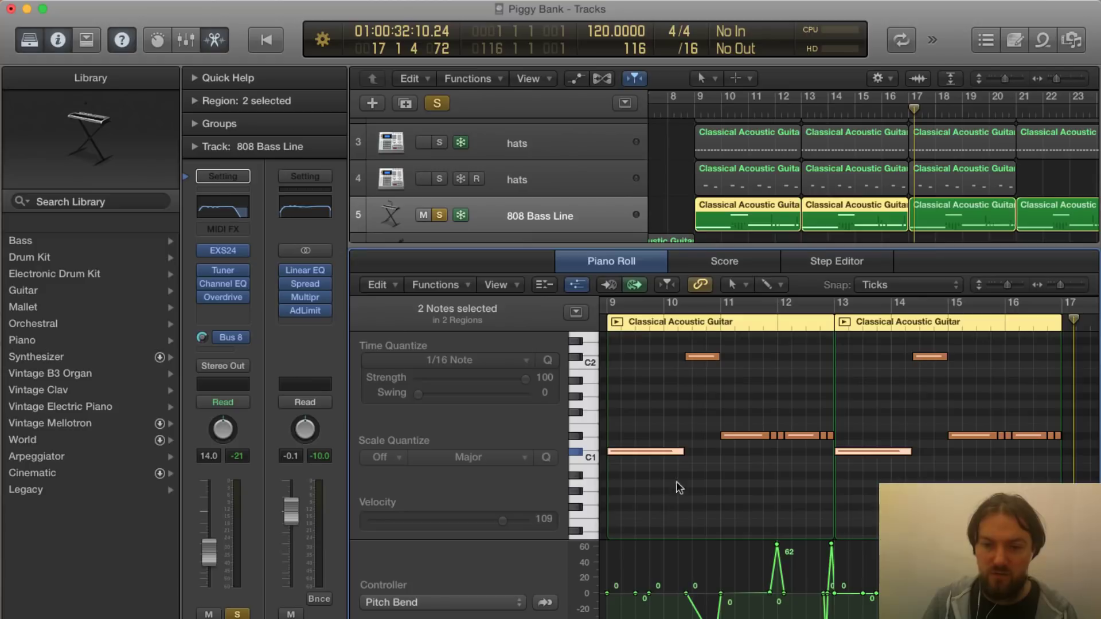
Step: Hide the Piano Roll and solo both hats tracks, the snare and the Kick alongside the 808 Bass Line
key(x)
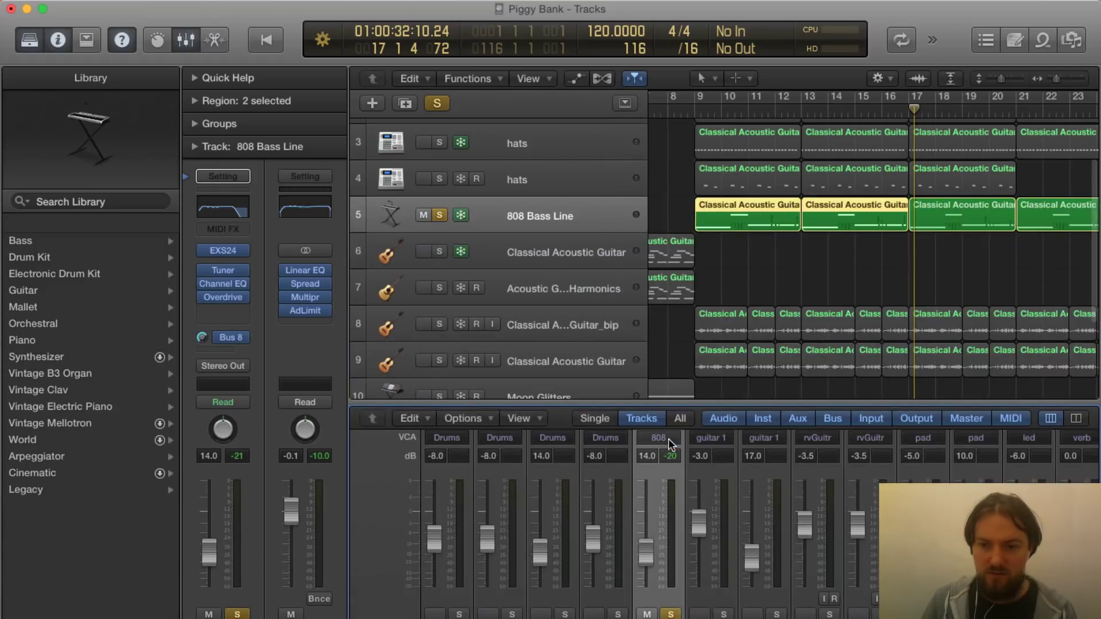
key(x)
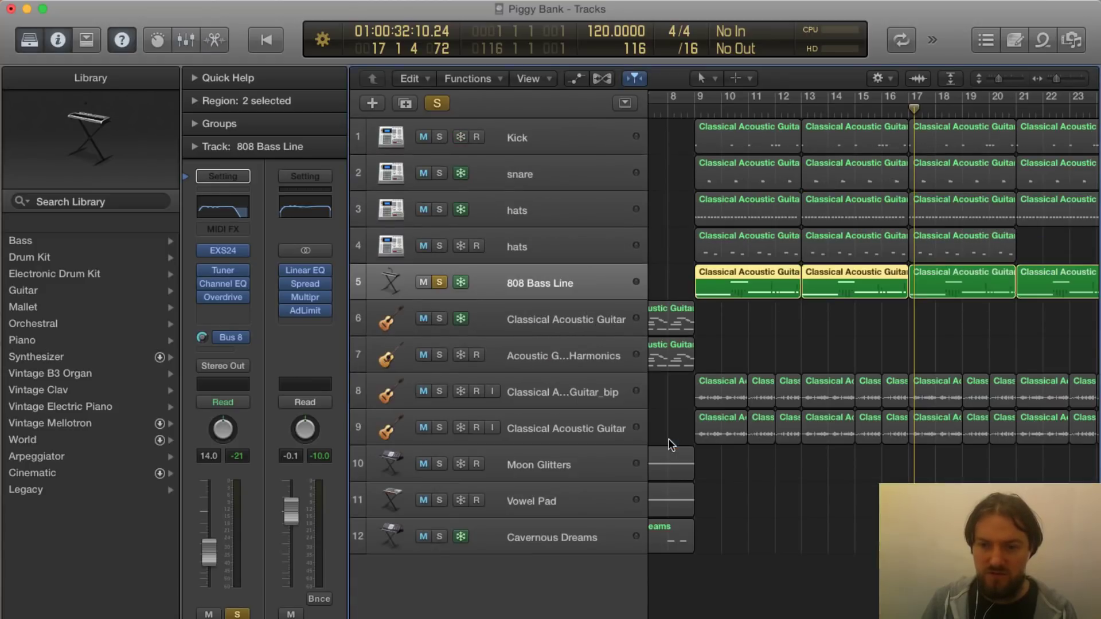
click(439, 246)
click(440, 209)
click(440, 173)
click(440, 136)
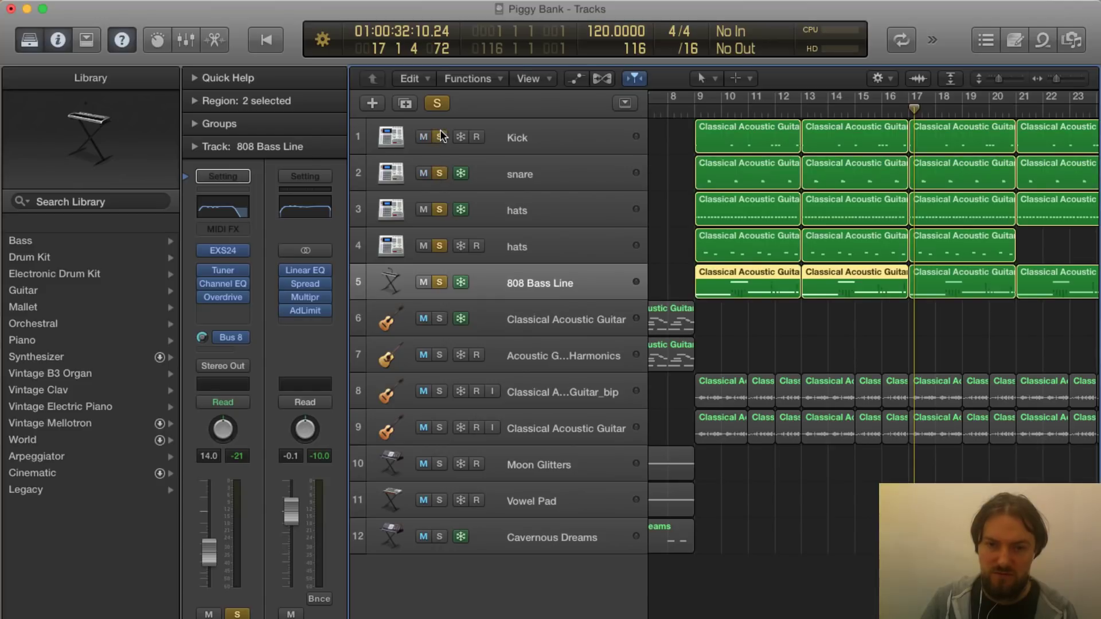
Step: Play the soloed drums and 808 bass together from bar 9 and stop at bar 17
scroll(667, 123, right, 2)
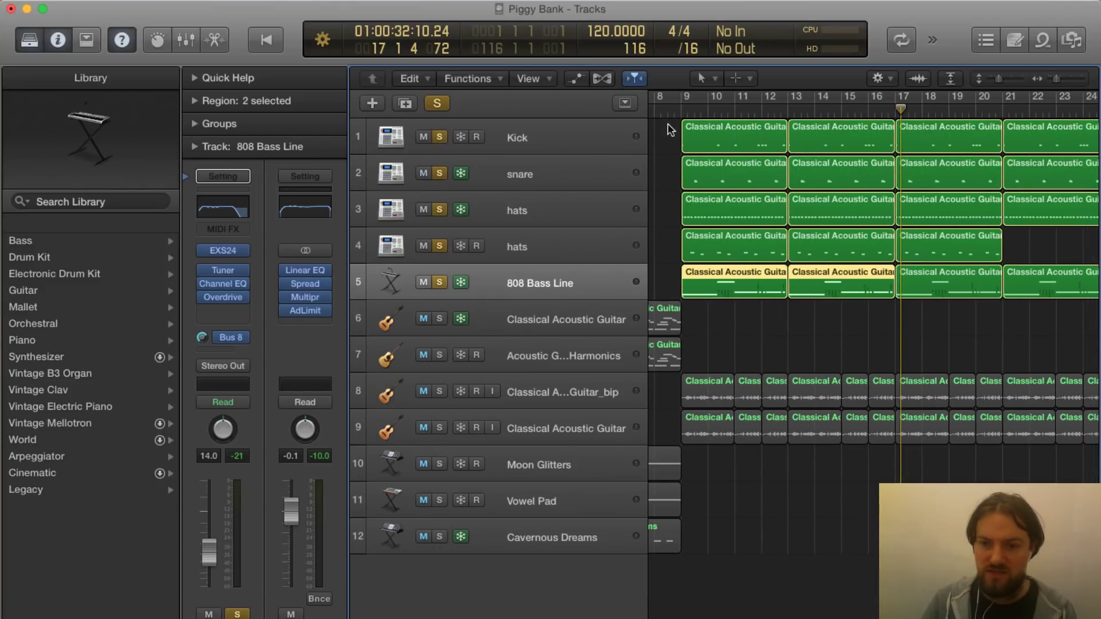
click(677, 109)
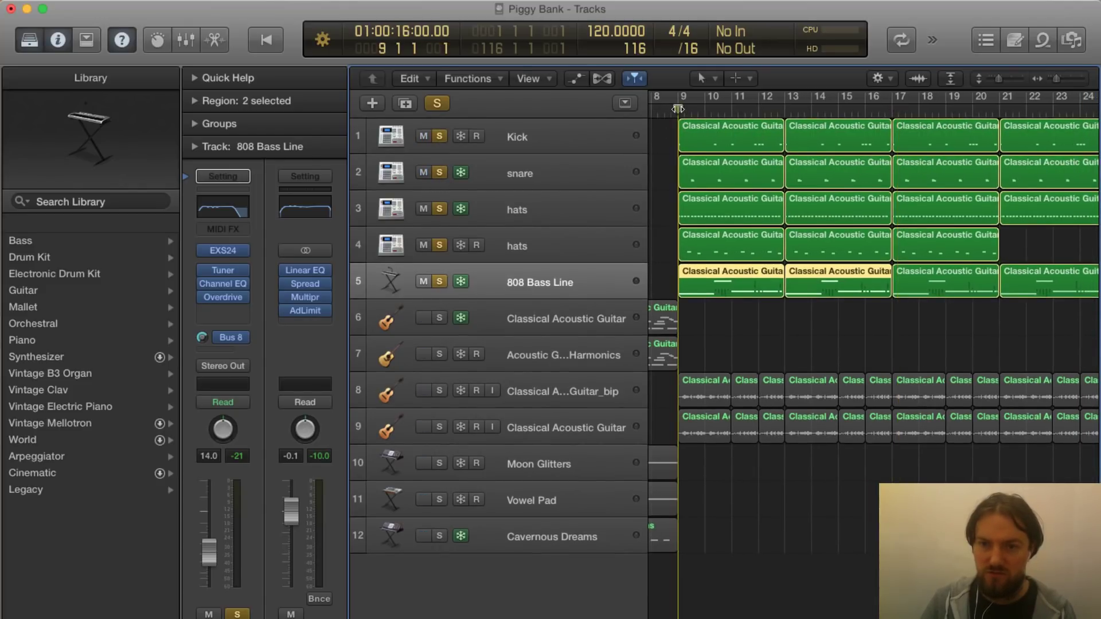
key(space)
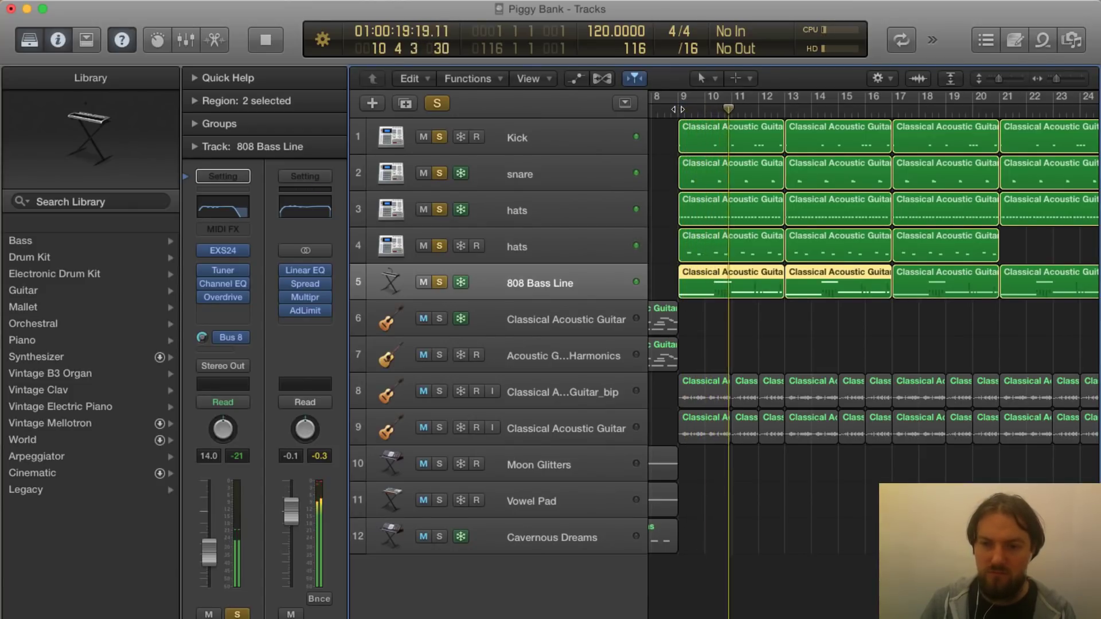
scroll(677, 110, left, 1)
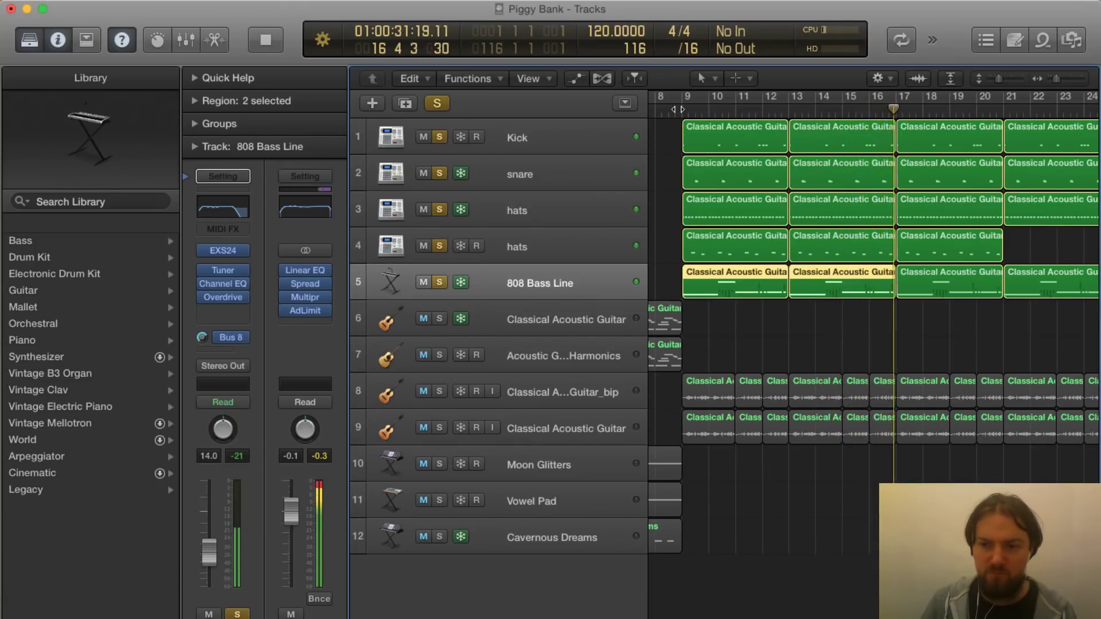
key(space)
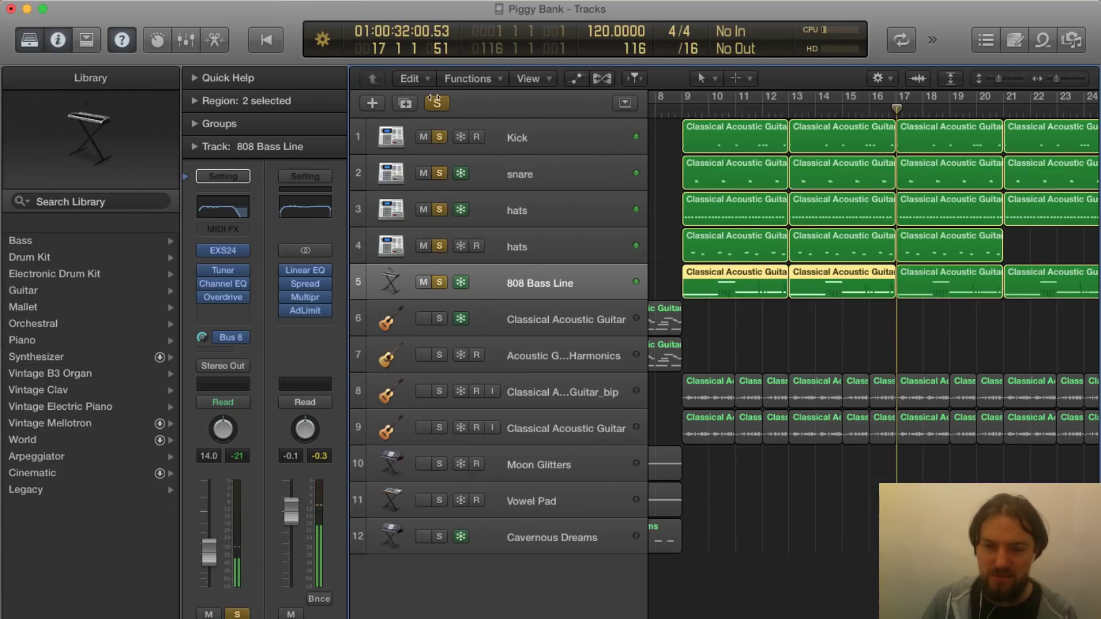
Step: Clear the solo from the drum and 808 Bass Line tracks so every track in the arrangement is audible
scroll(434, 101, right, 1)
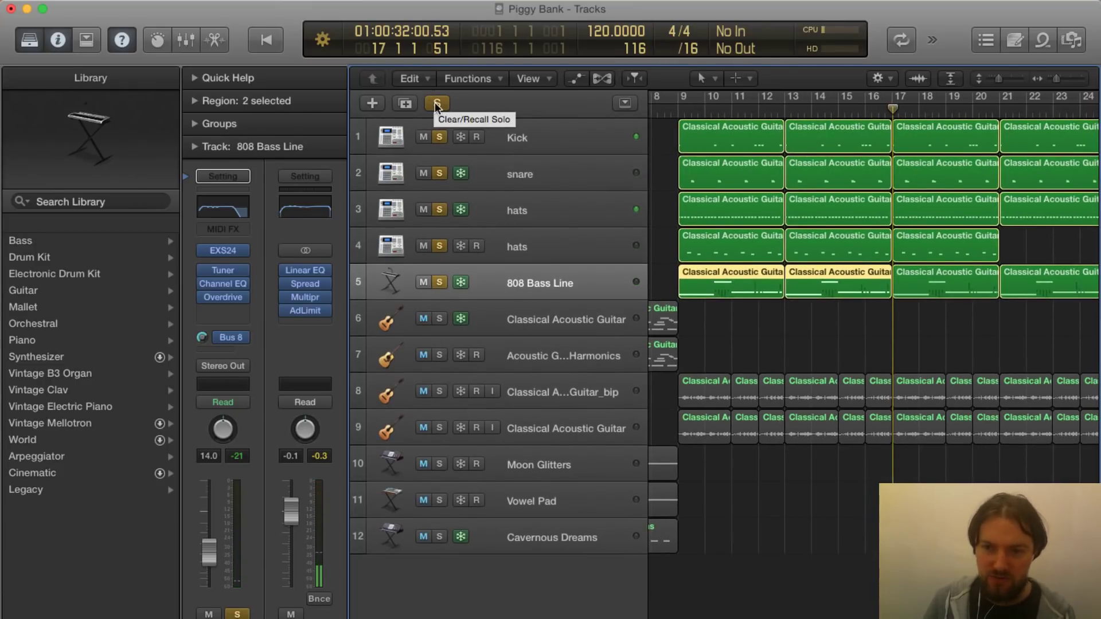
scroll(434, 102, right, 5)
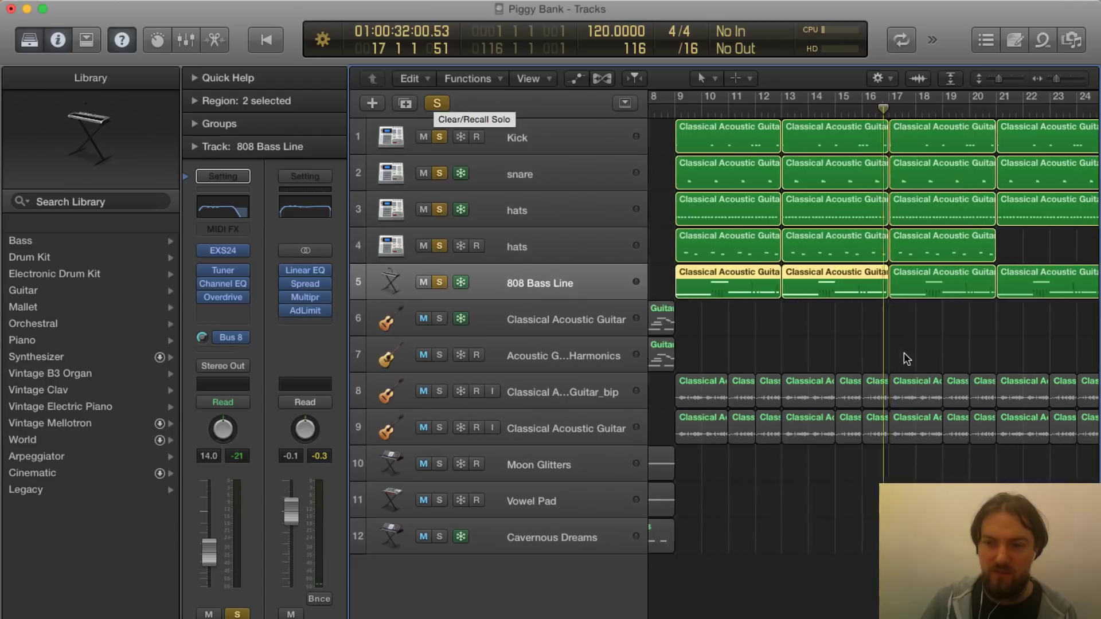
scroll(904, 353, right, 8)
scroll(903, 353, left, 7)
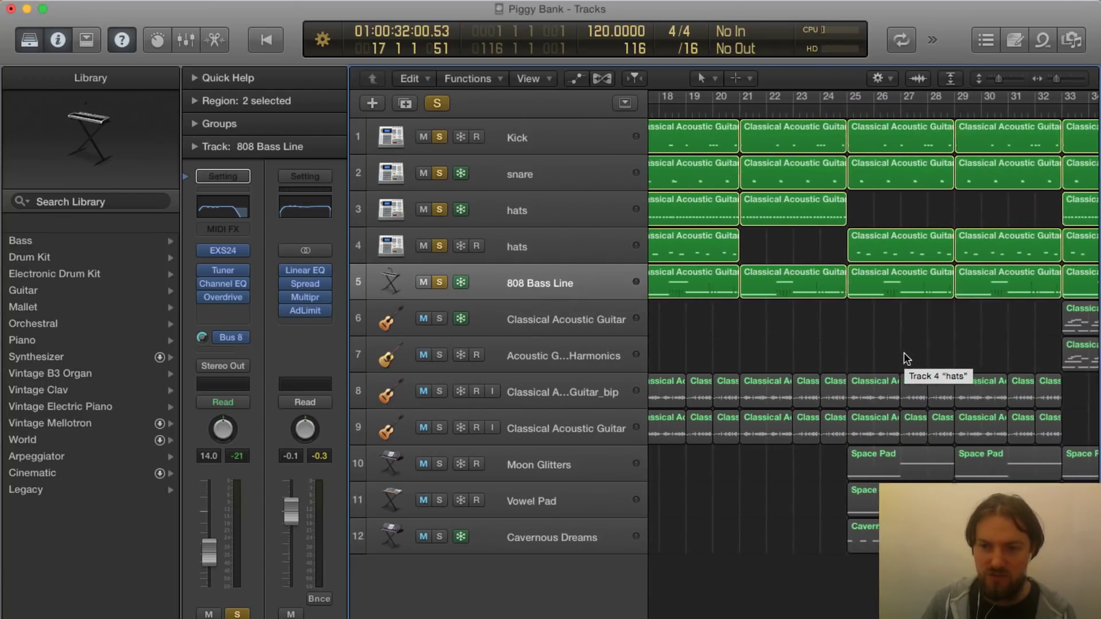
scroll(880, 230, right, 6)
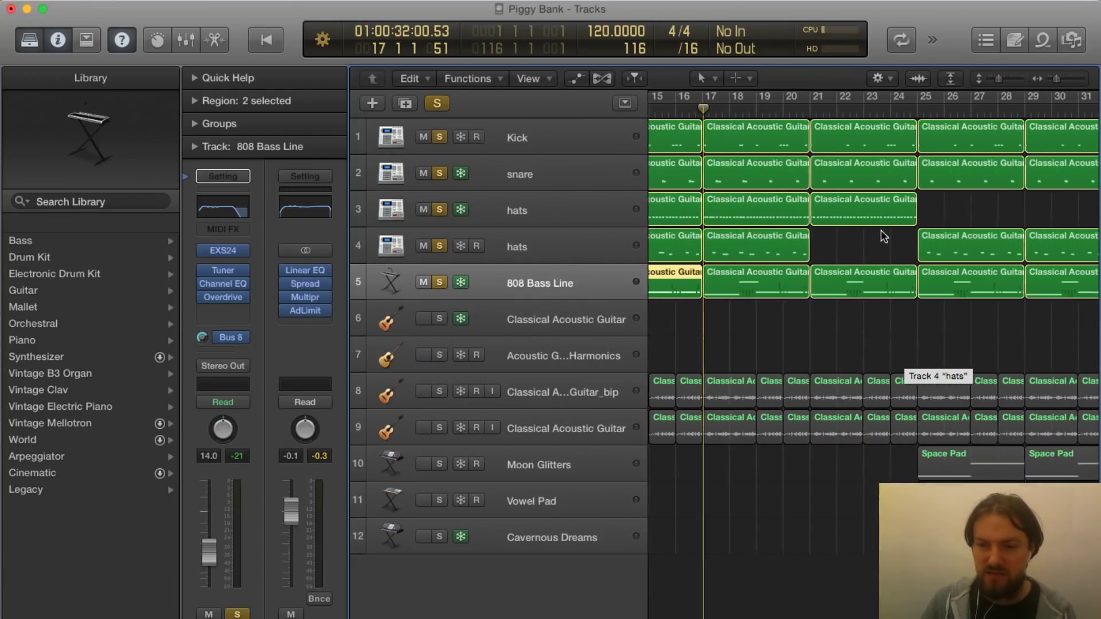
scroll(857, 311, right, 1)
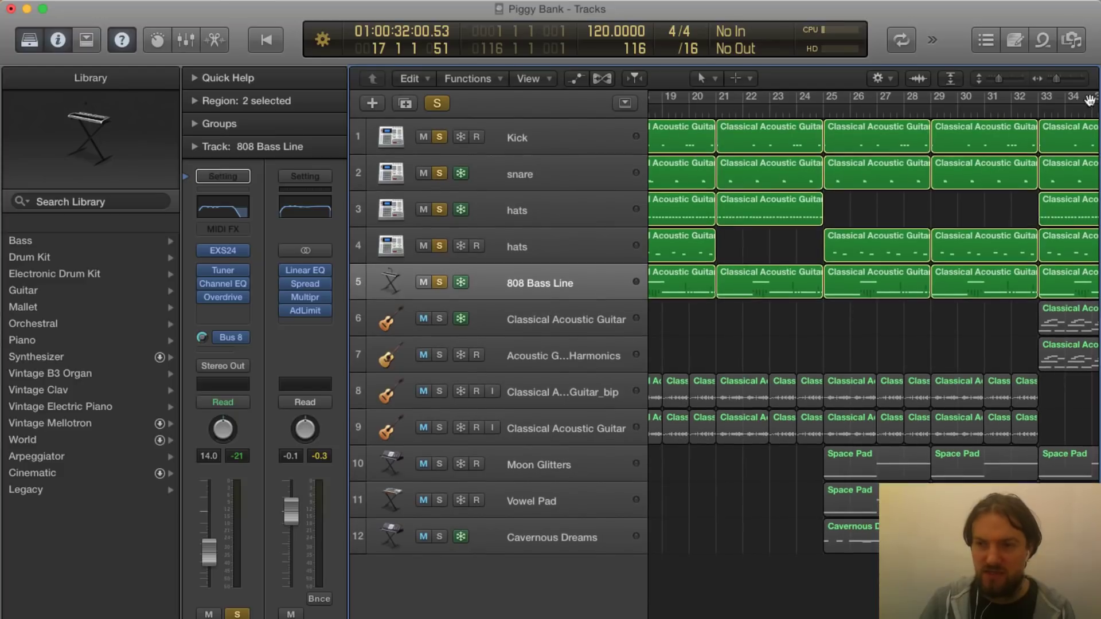
mouse_move(1056, 79)
mouse_down()
mouse_move(996, 78)
mouse_move(1045, 77)
mouse_up()
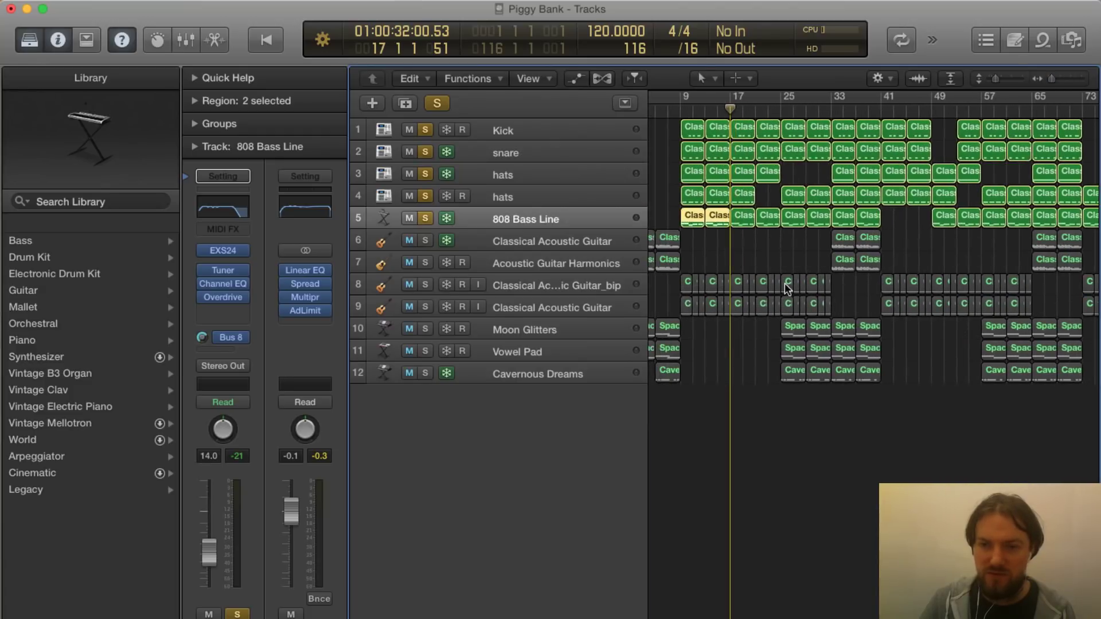
click(437, 104)
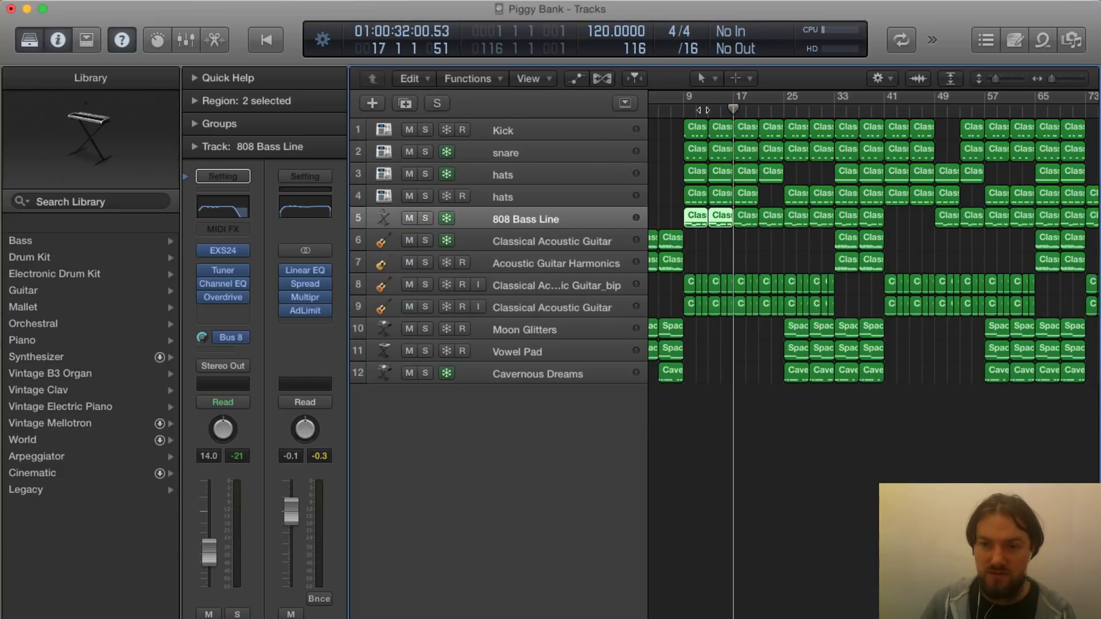
Step: Play the full mix from bar 17 and stop at bar 37
key(space)
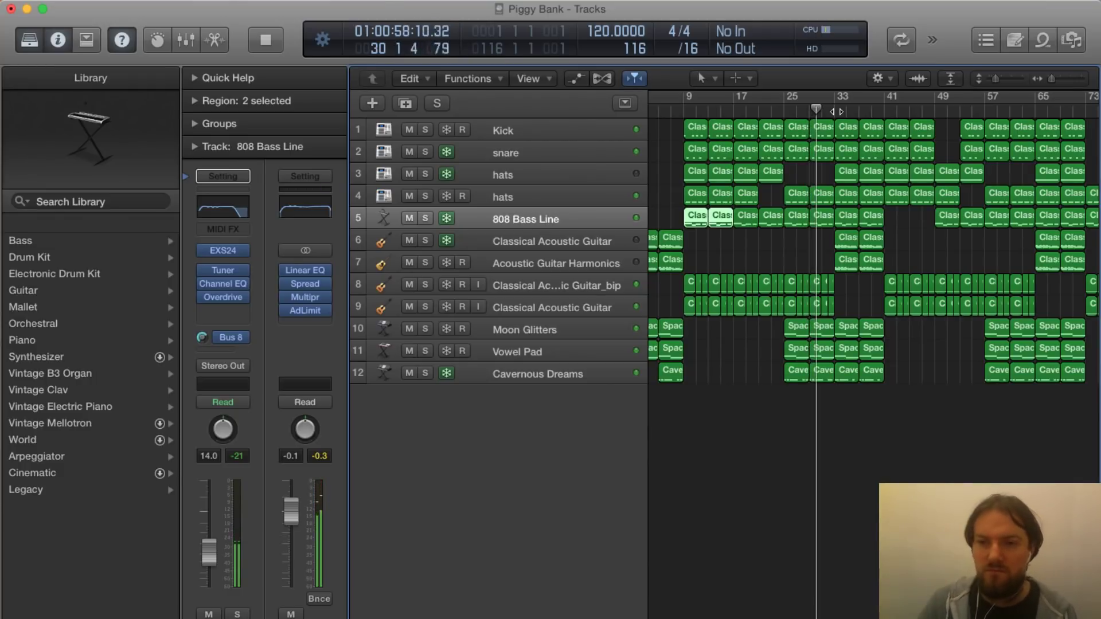
scroll(836, 112, right, 1)
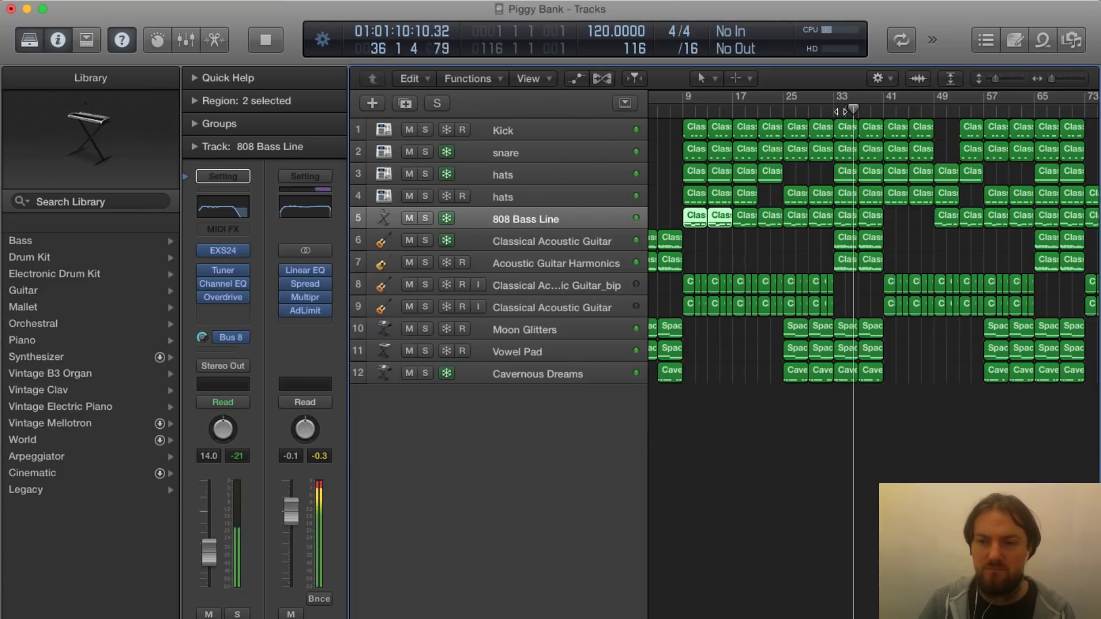
key(space)
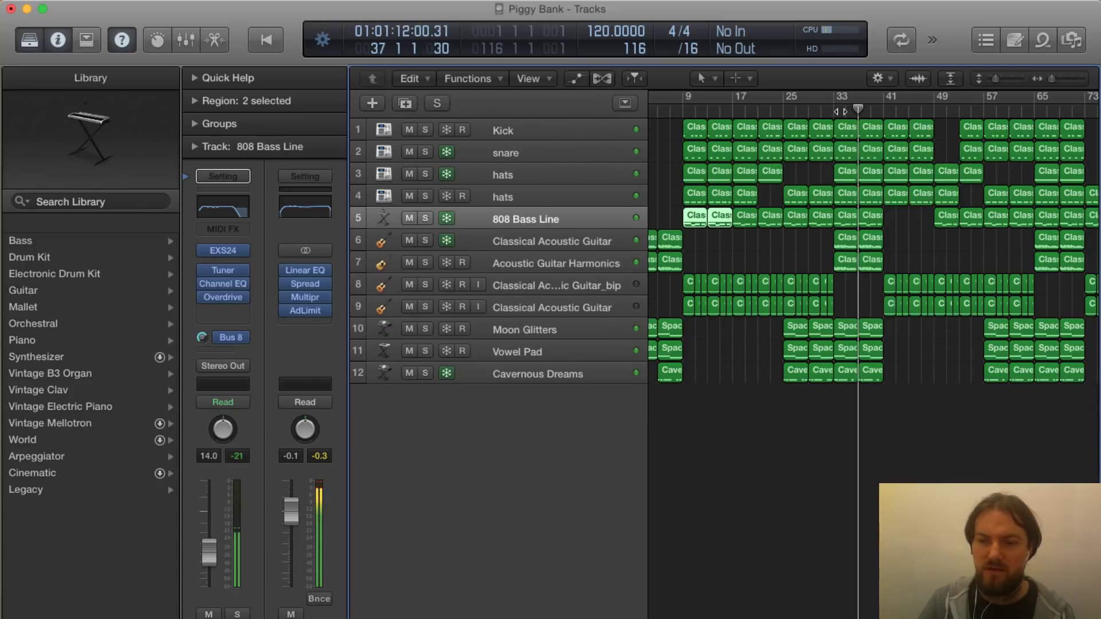
Step: Play the full mix from bar 41 and stop in bar 53
scroll(846, 272, right, 1)
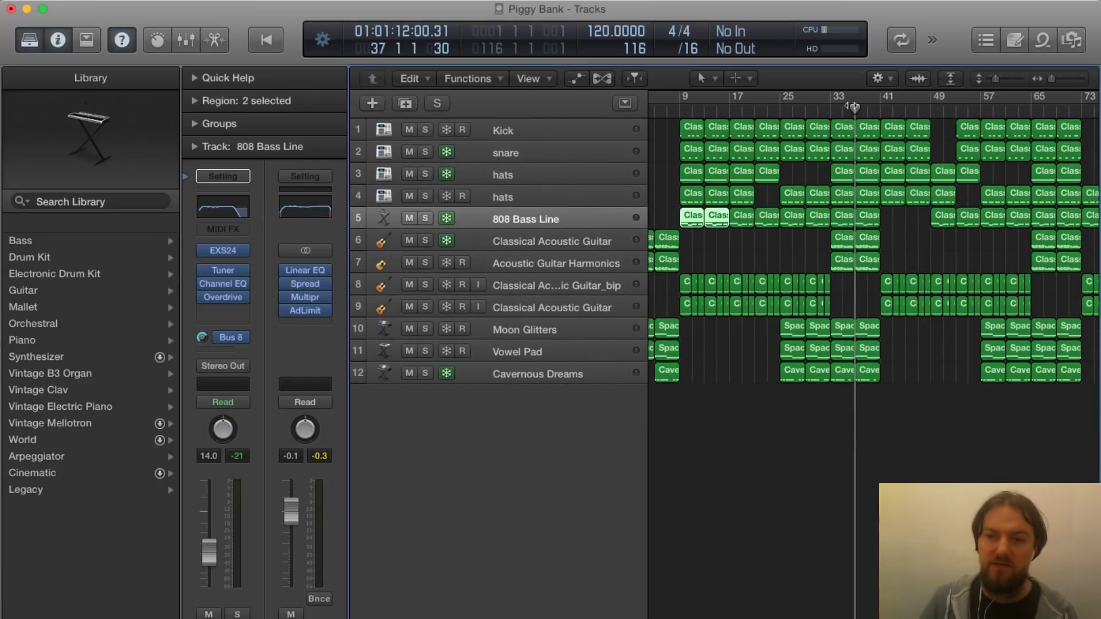
scroll(872, 131, right, 1)
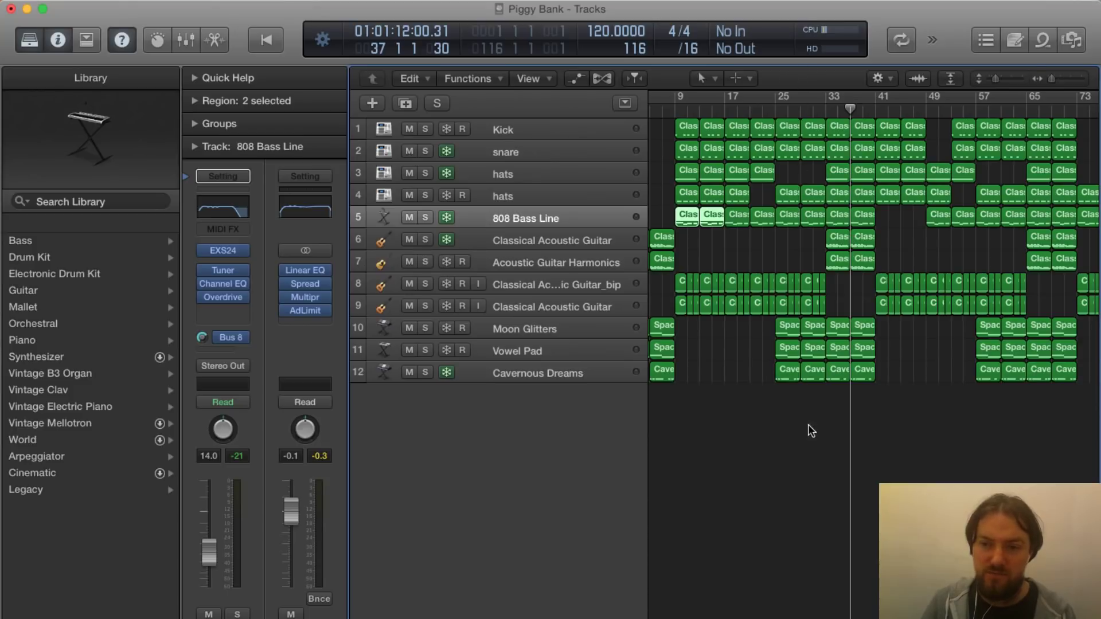
scroll(834, 98, right, 1)
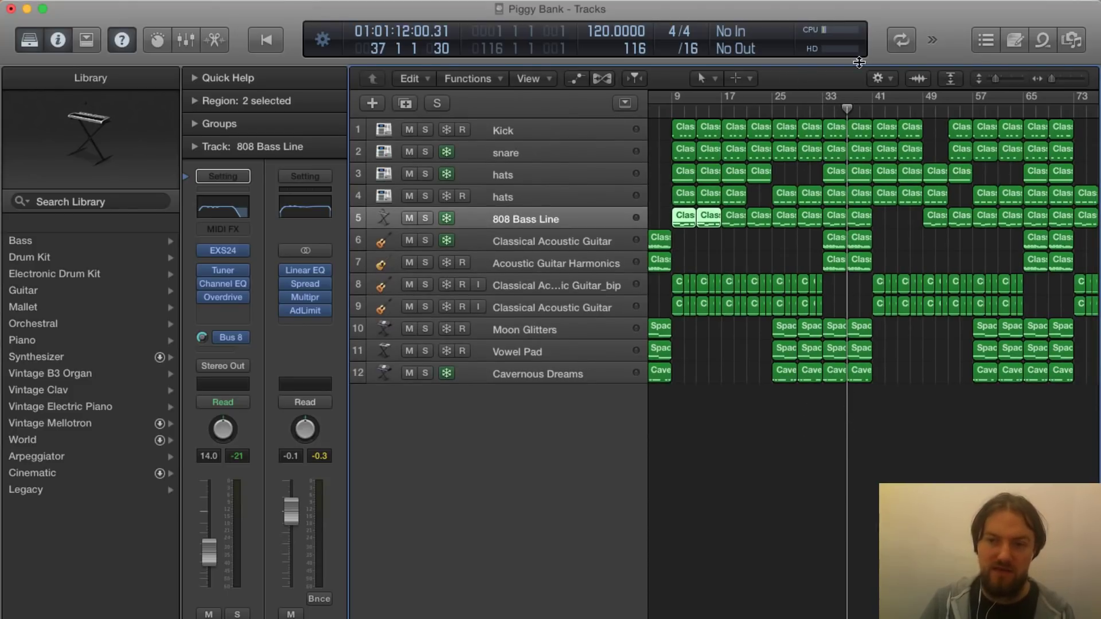
scroll(842, 145, left, 1)
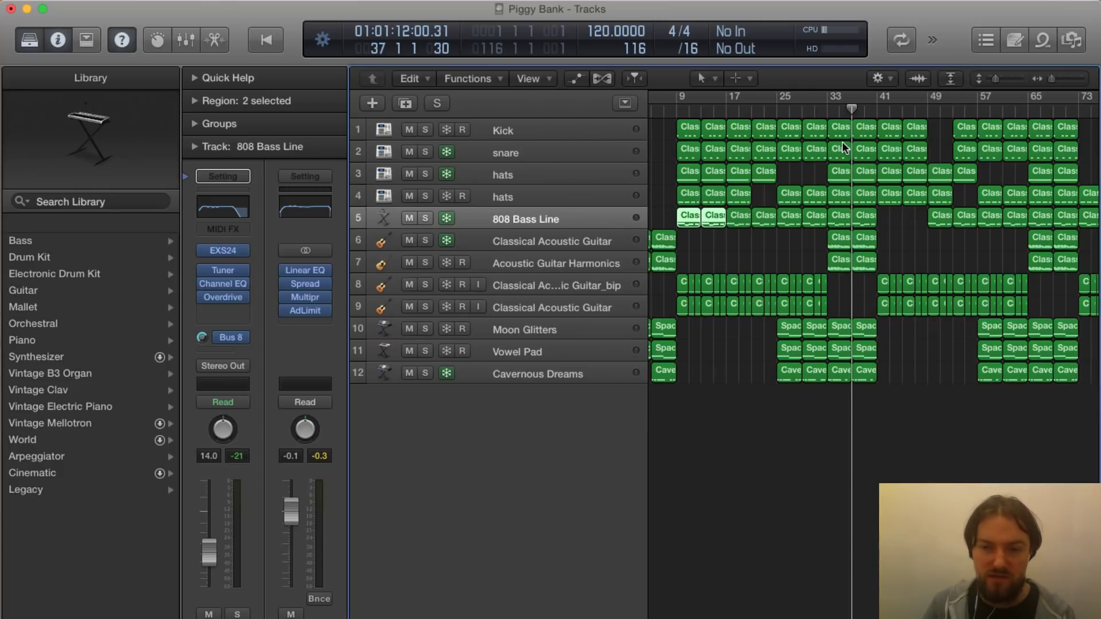
click(877, 110)
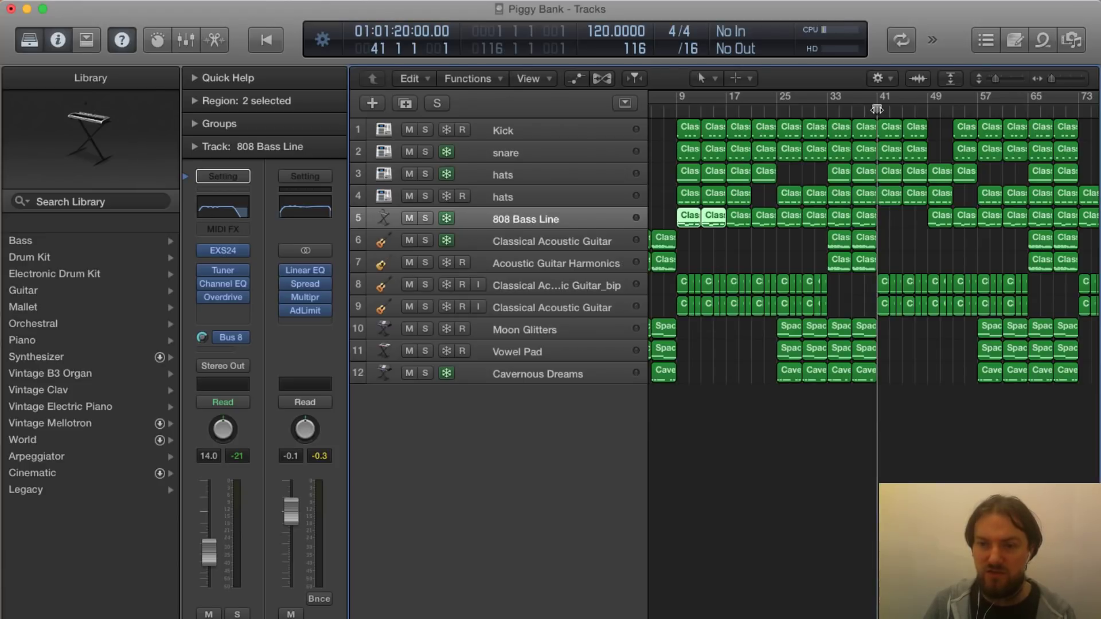
key(space)
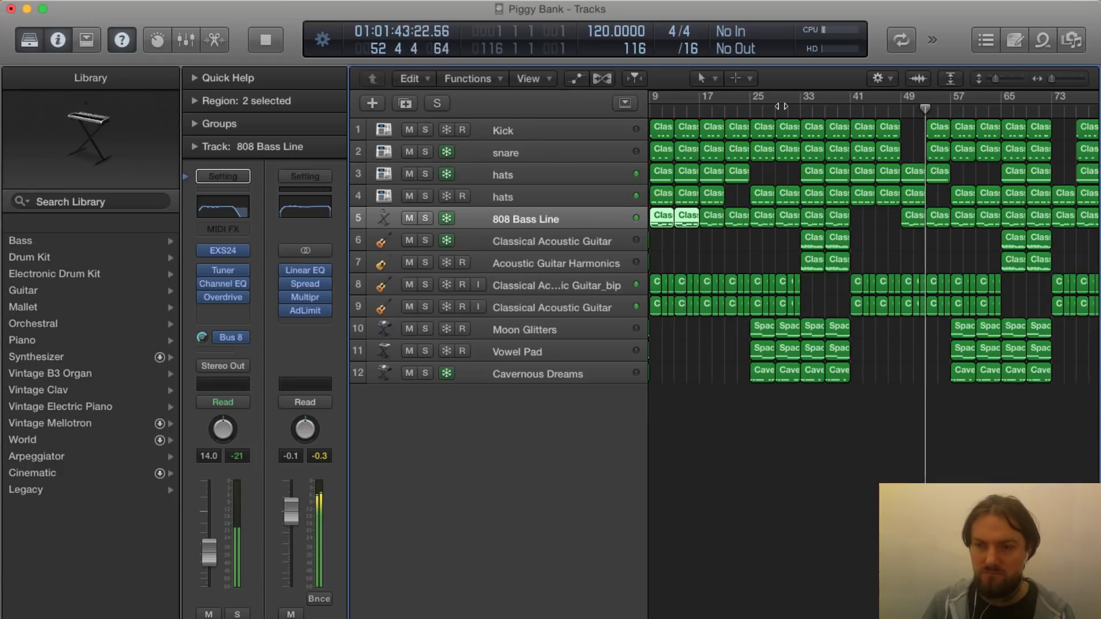
key(space)
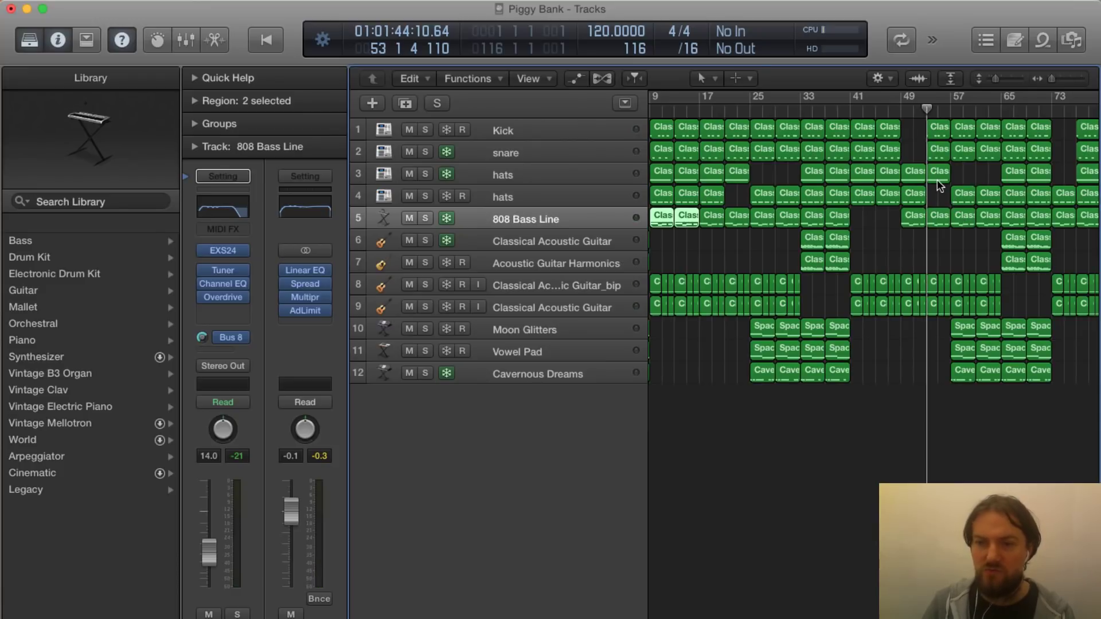
Step: Play the full mix from around bar 73 and stop at bar 77
scroll(937, 180, right, 8)
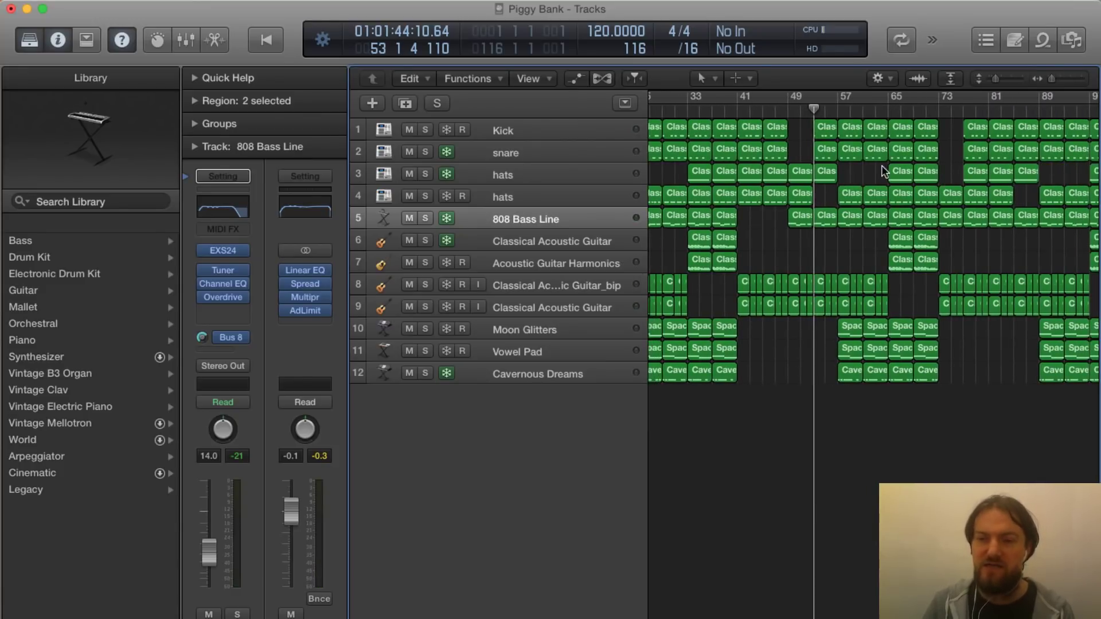
scroll(881, 165, right, 2)
scroll(899, 144, down, 1)
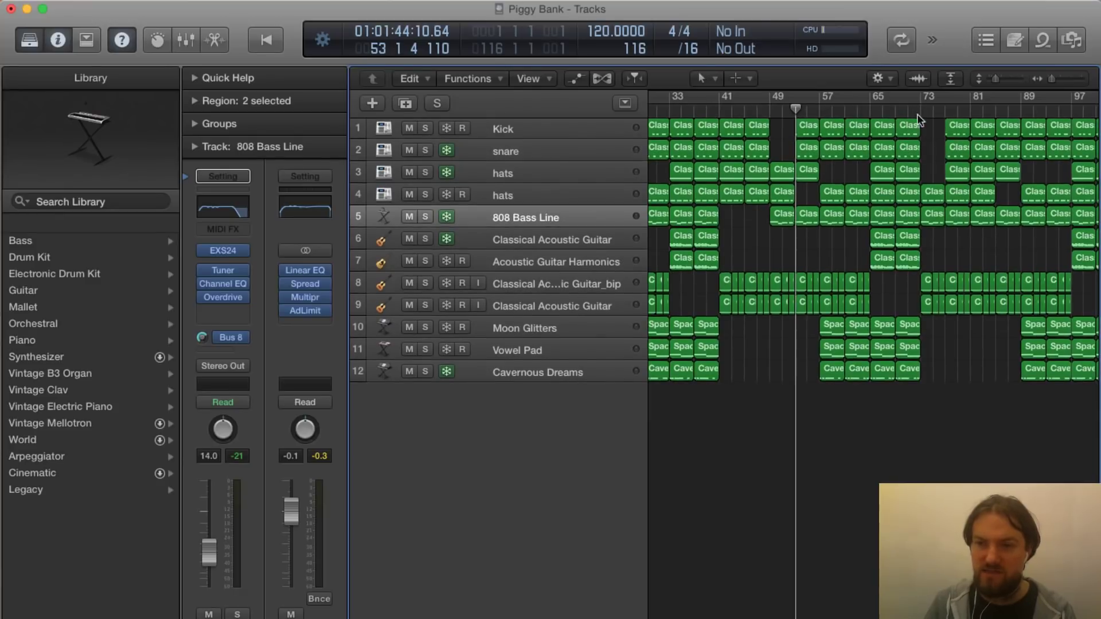
scroll(919, 121, right, 1)
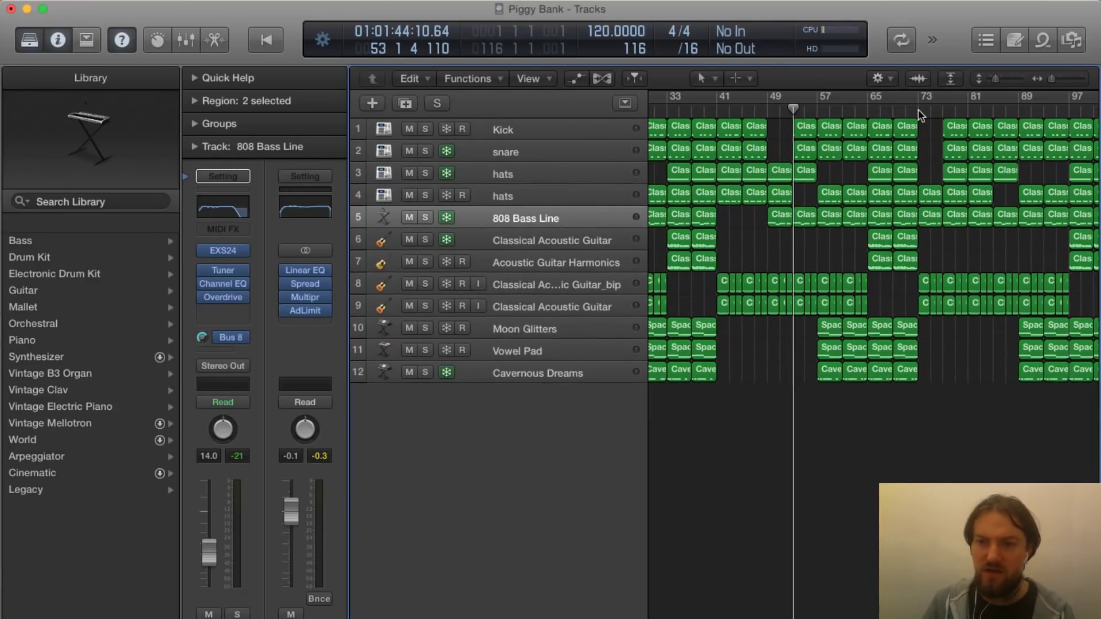
scroll(914, 109, up, 1)
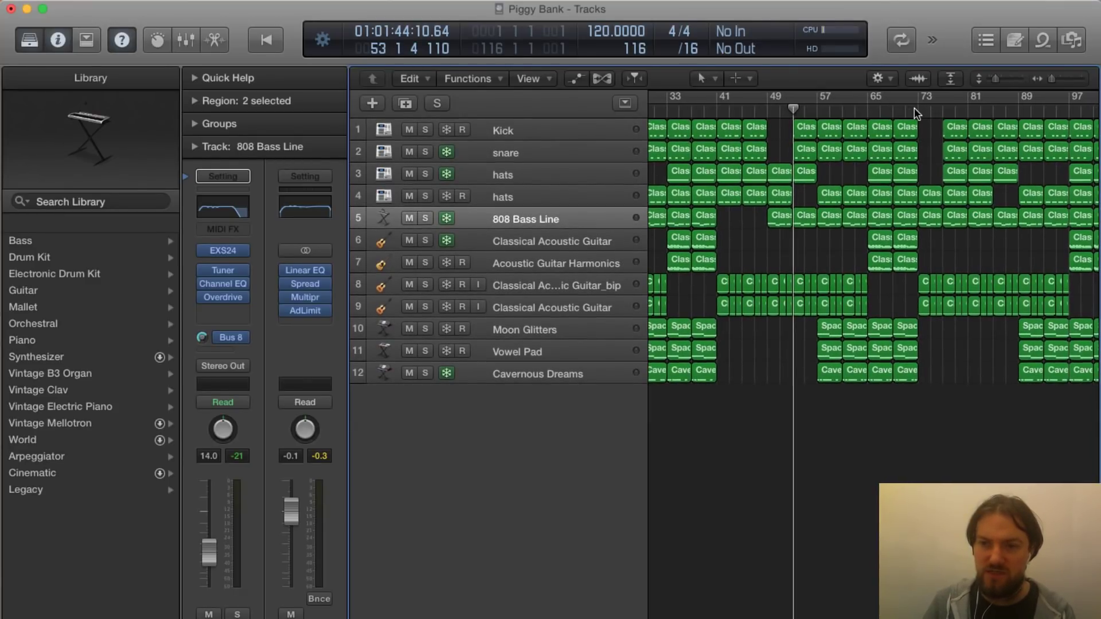
double_click(915, 112)
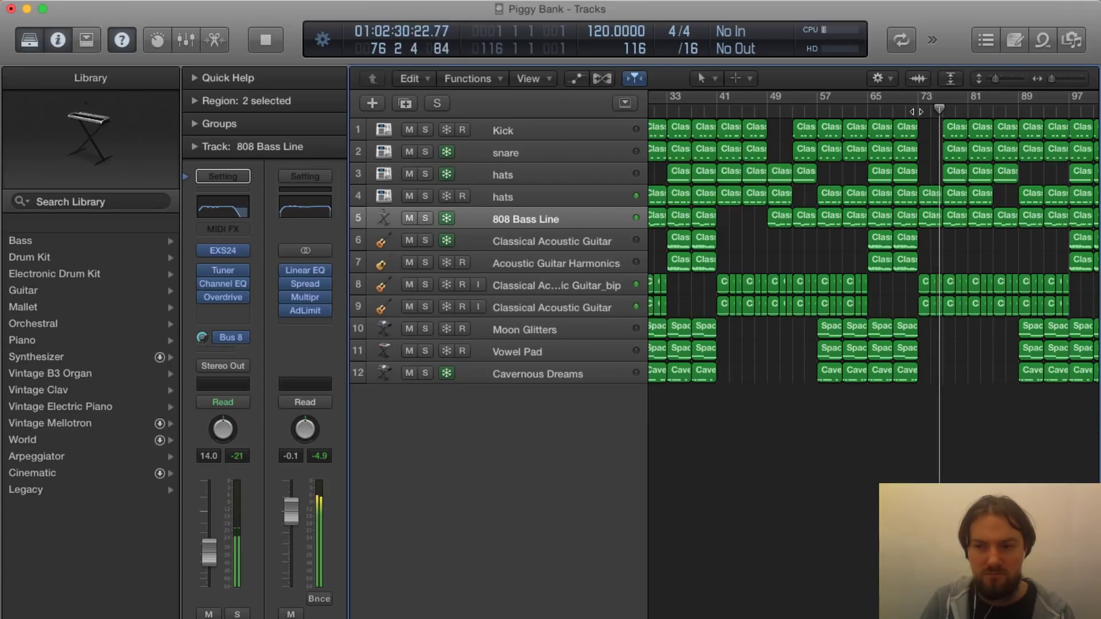
key(space)
Step: Review the layout of the regions across the song from bar 1 to the end, and switch to OBS
scroll(896, 161, right, 5)
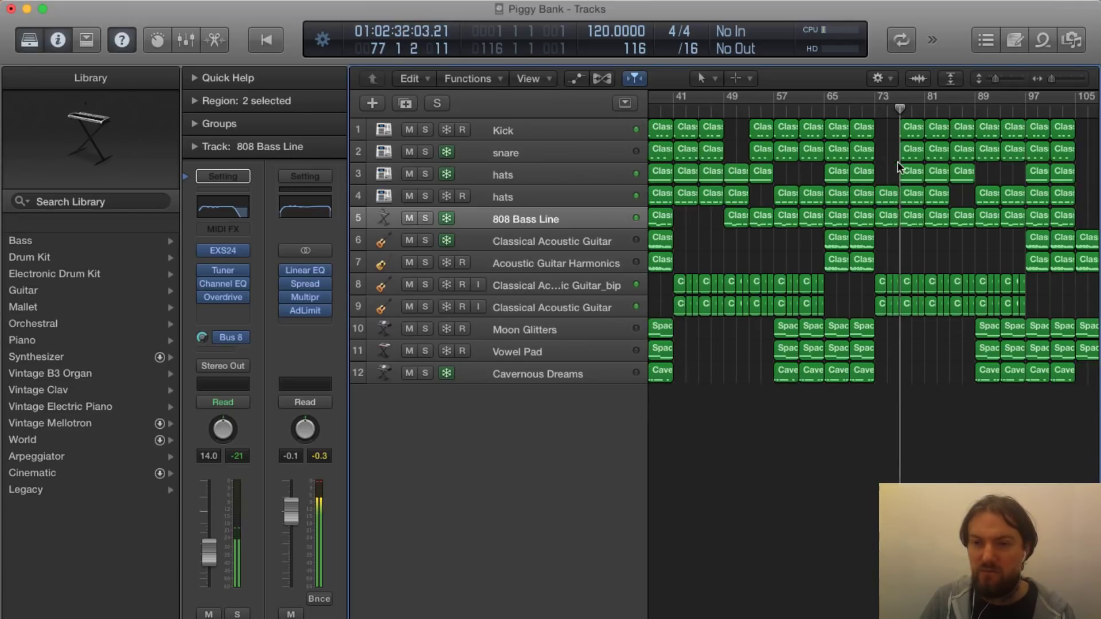
scroll(897, 160, left, 15)
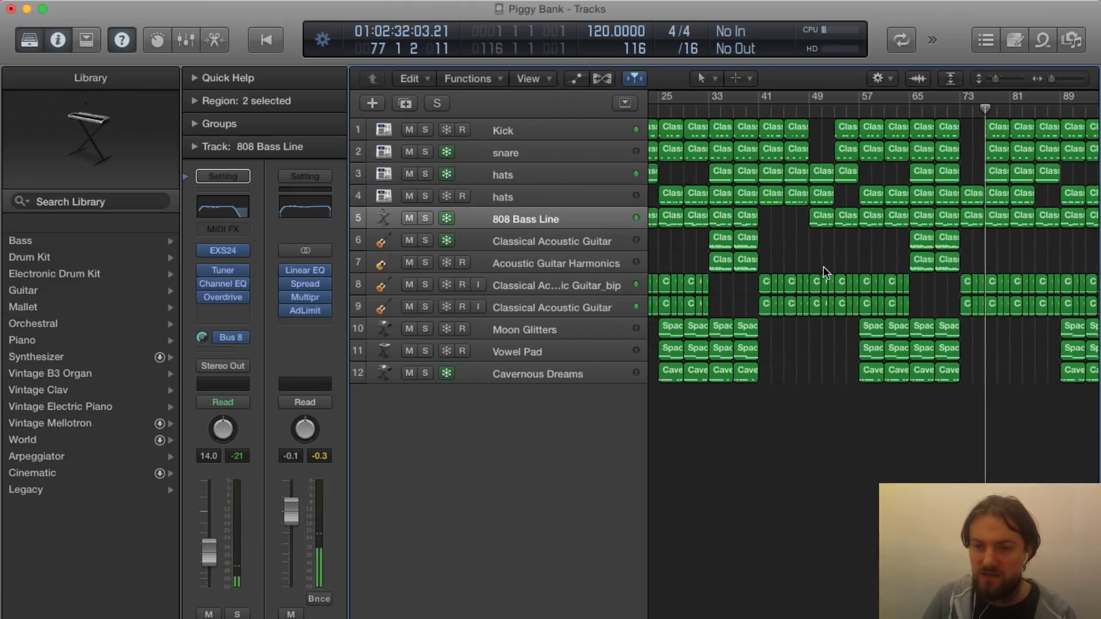
scroll(823, 266, right, 15)
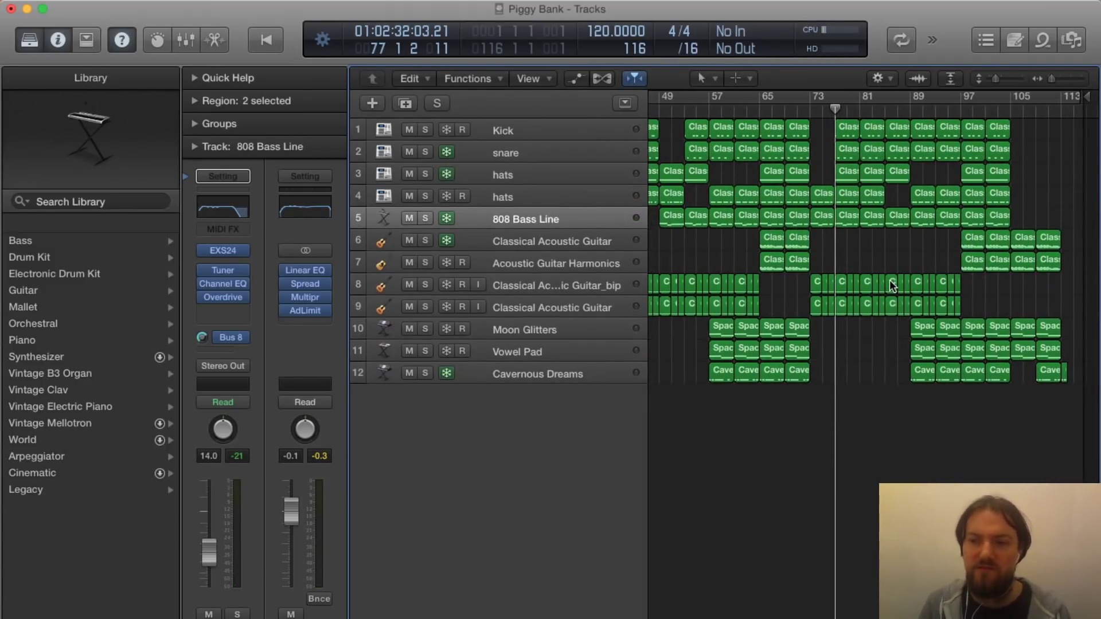
scroll(891, 285, left, 15)
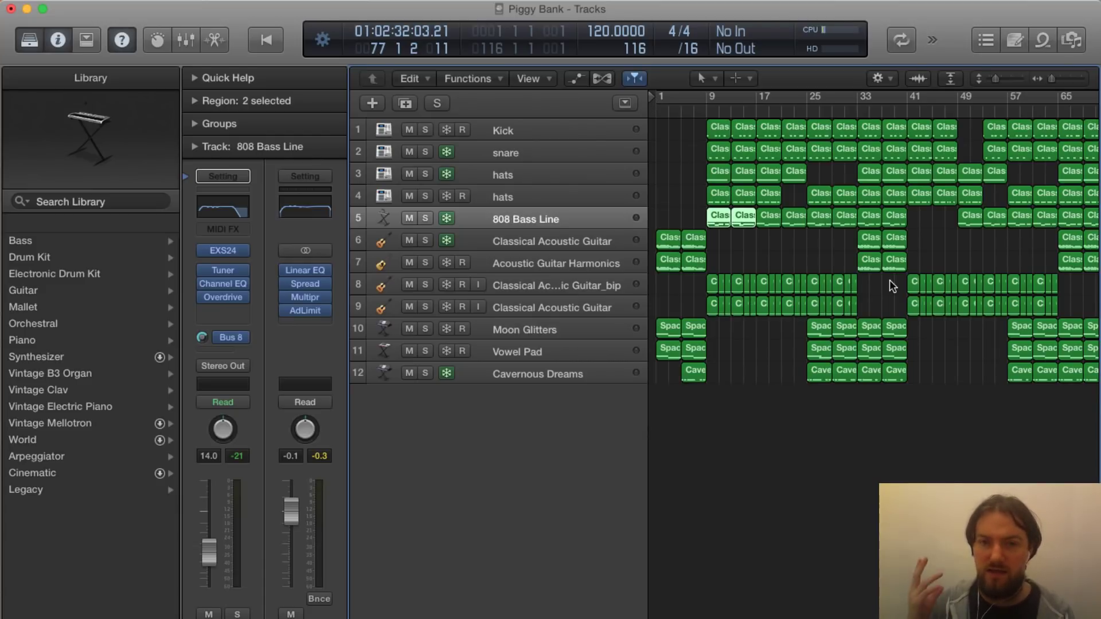
scroll(889, 280, right, 5)
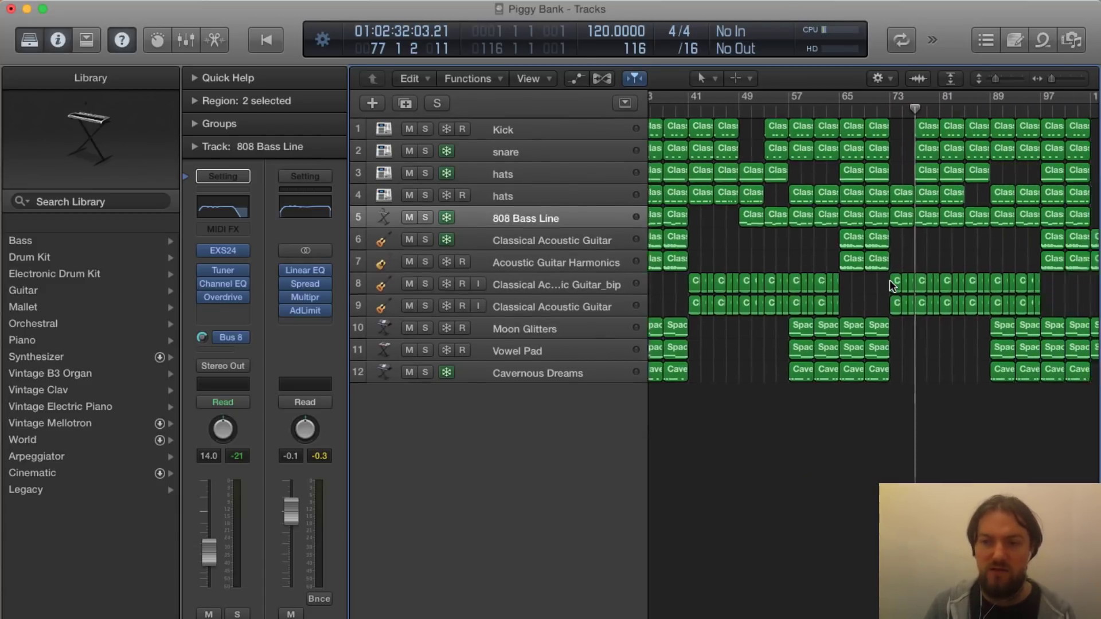
scroll(889, 280, left, 5)
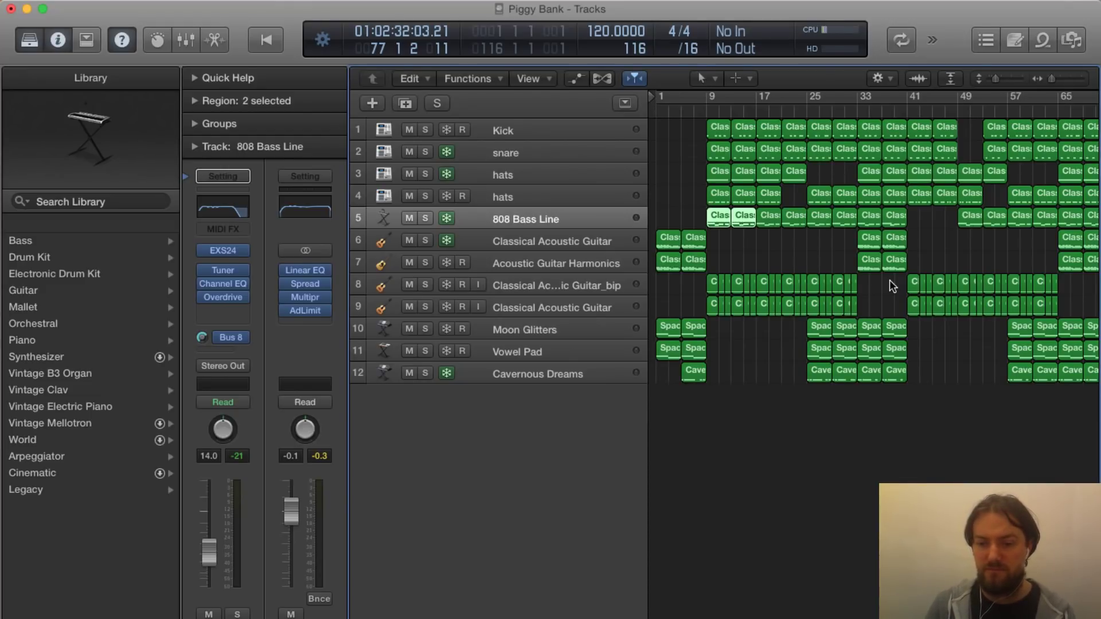
key(super+Tab)
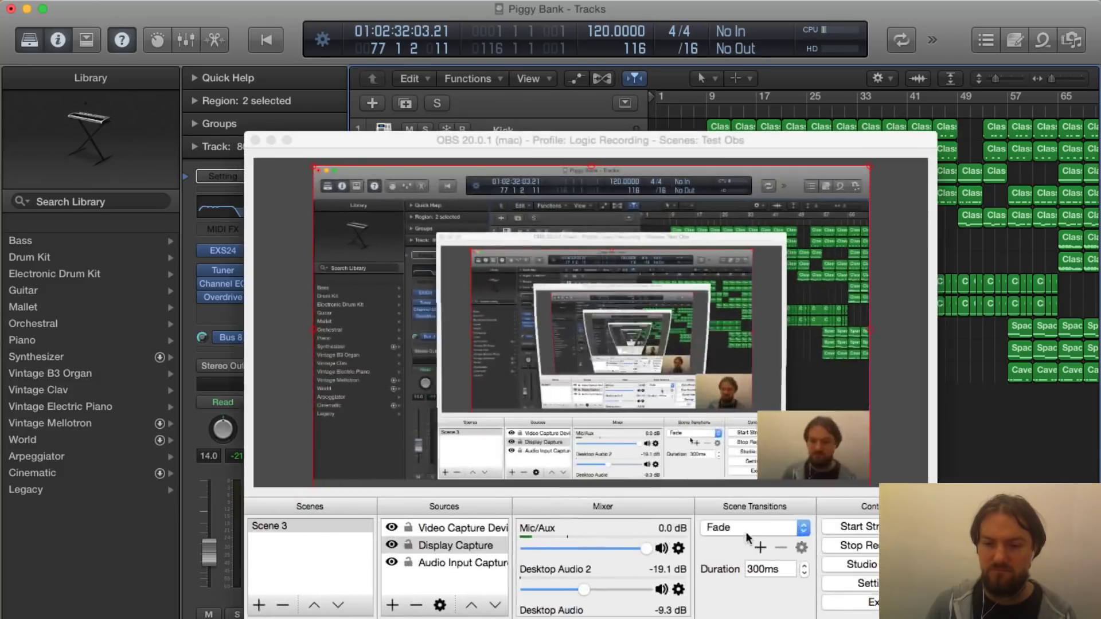